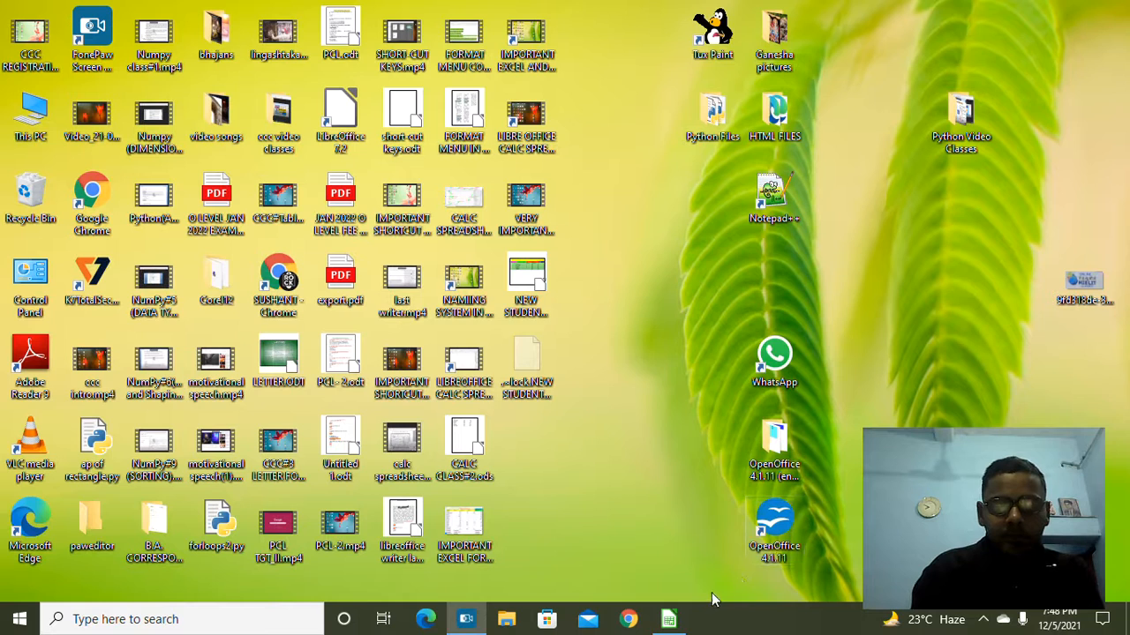
Step: Bring the NEW STUDENTS RESULT SHEET workbook to the front and glance over the Data menu
mouse_move(687, 615)
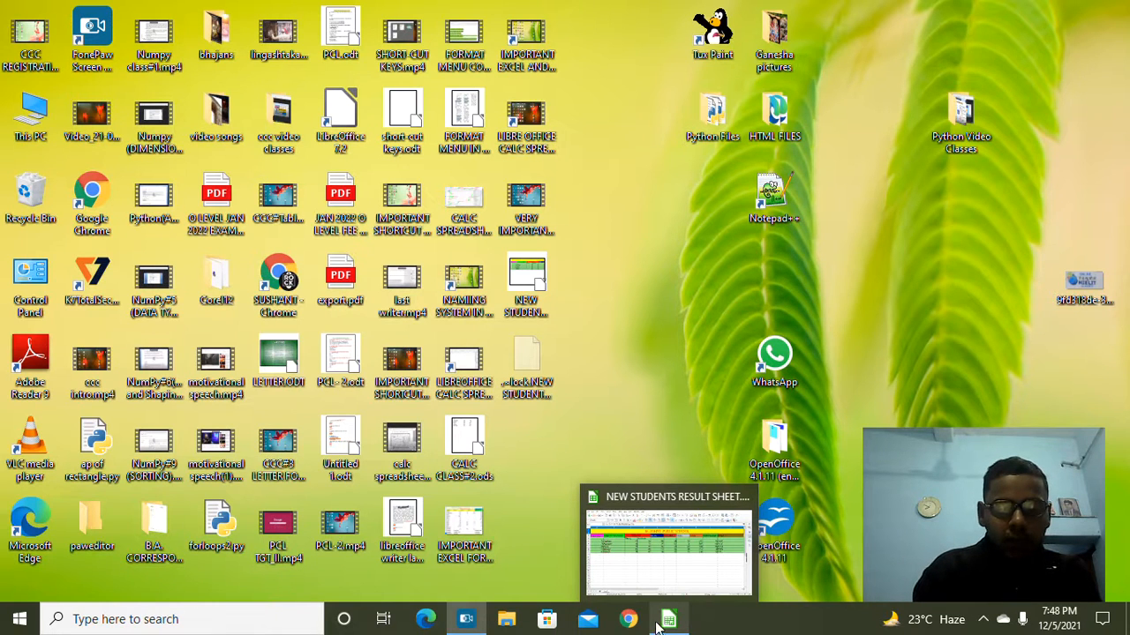
left_click(667, 623)
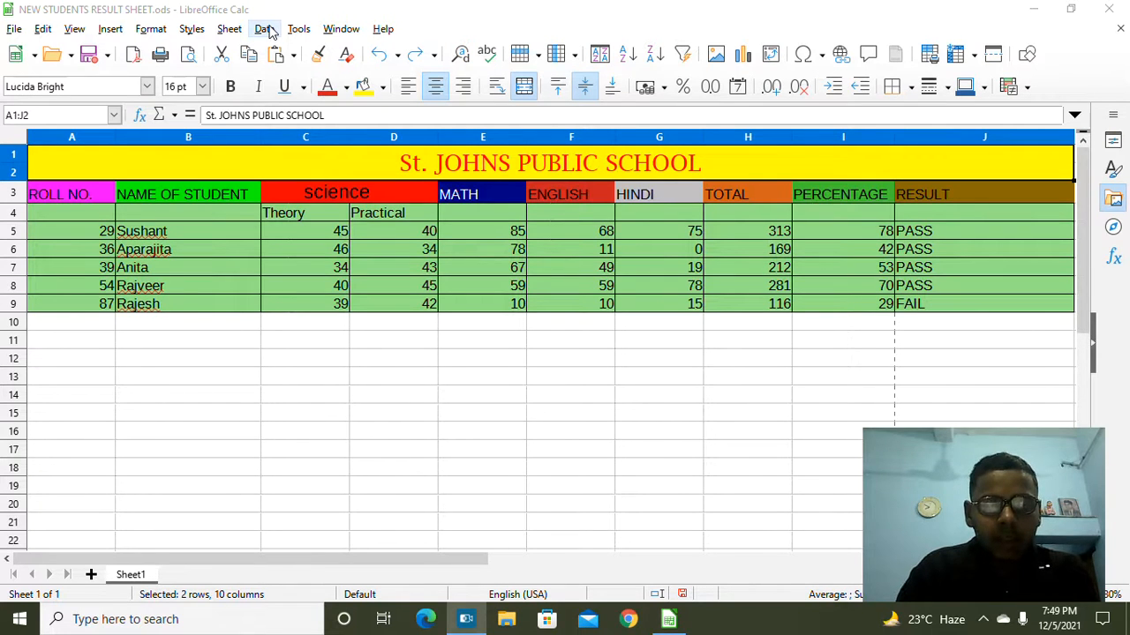
left_click(267, 29)
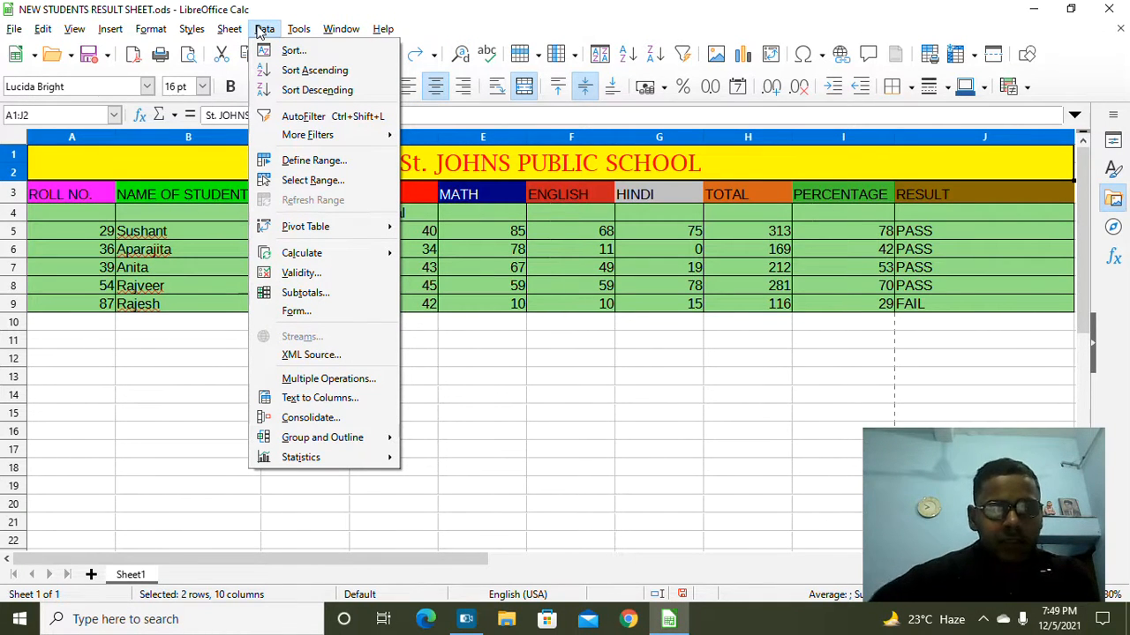
mouse_move(298, 30)
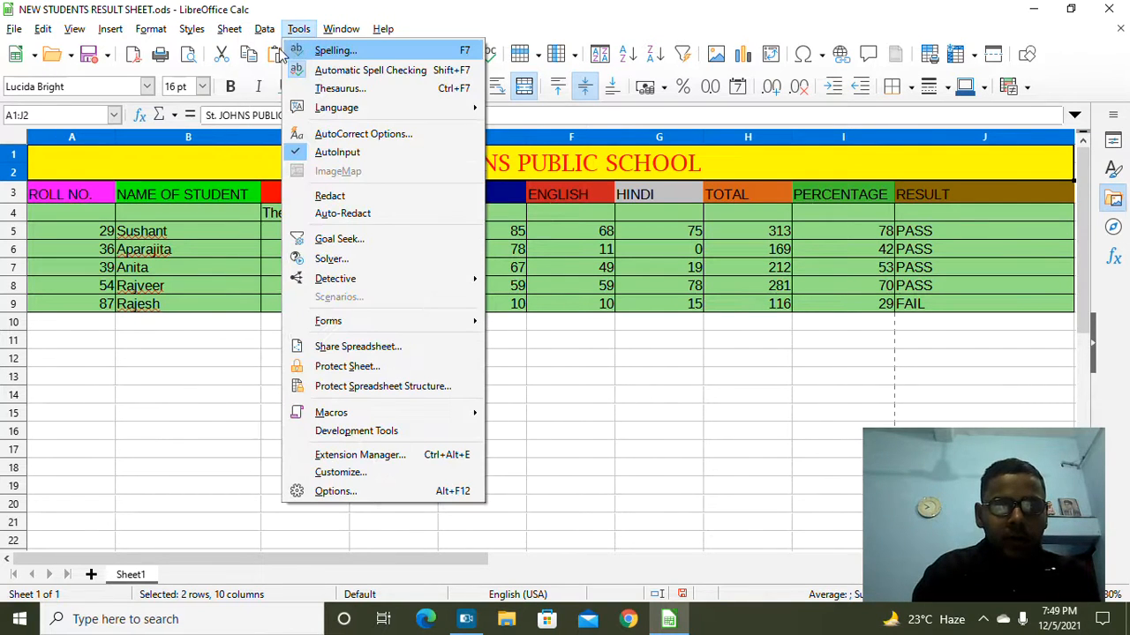
left_click(200, 331)
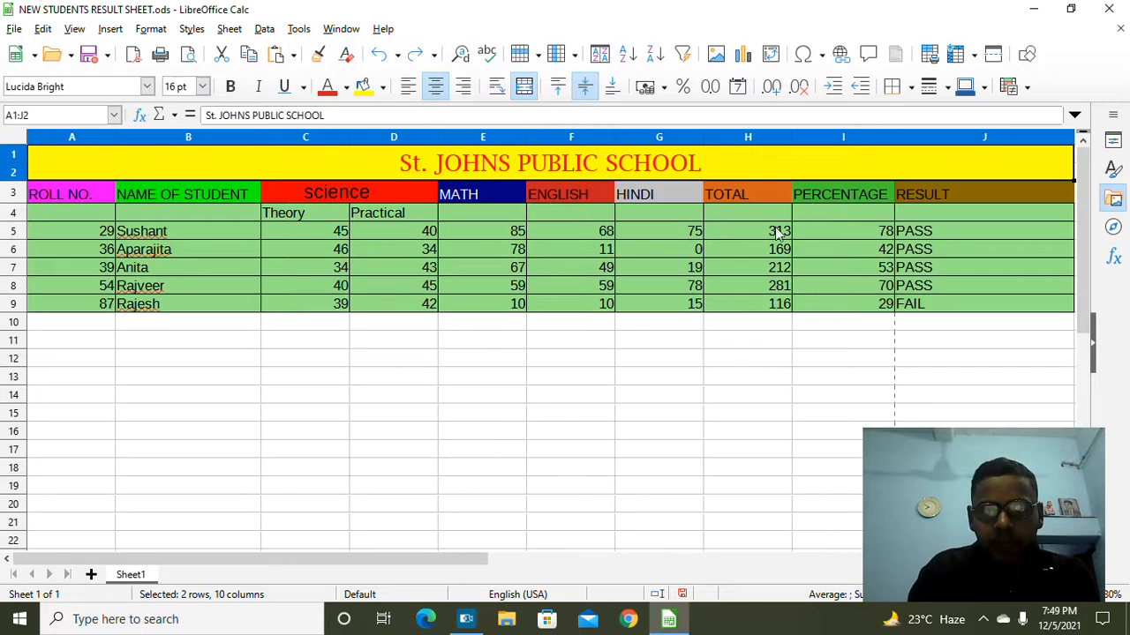
Step: Inspect the percentage formulas in cells I5 through I9, such as =H9*100/400
left_click(820, 226)
left_click(830, 251)
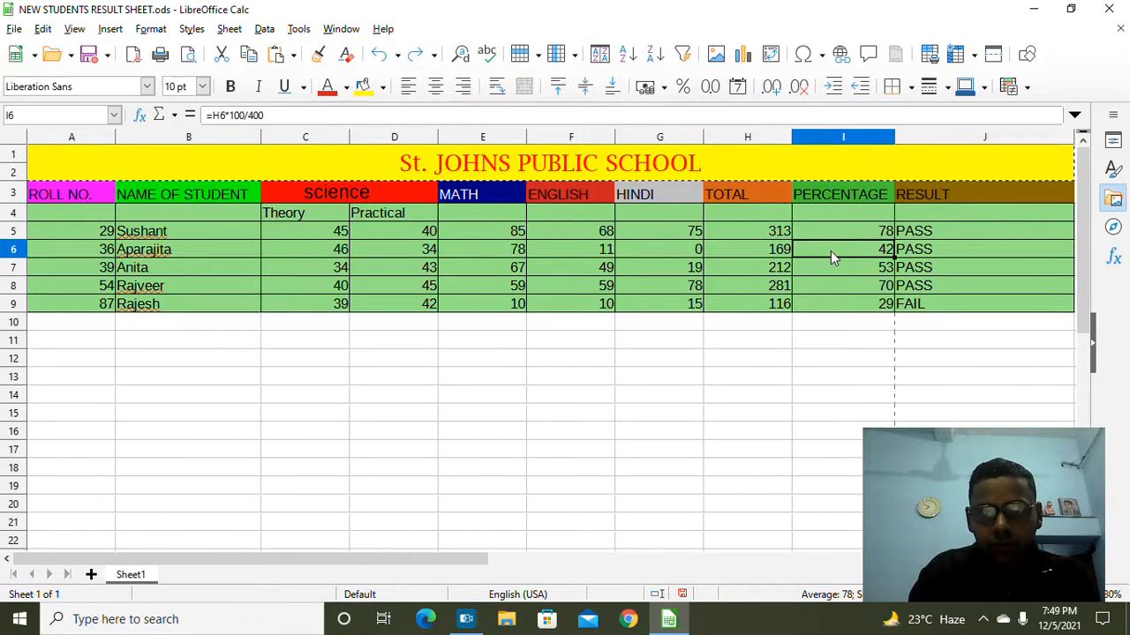
left_click(837, 270)
left_click(841, 286)
left_click(843, 303)
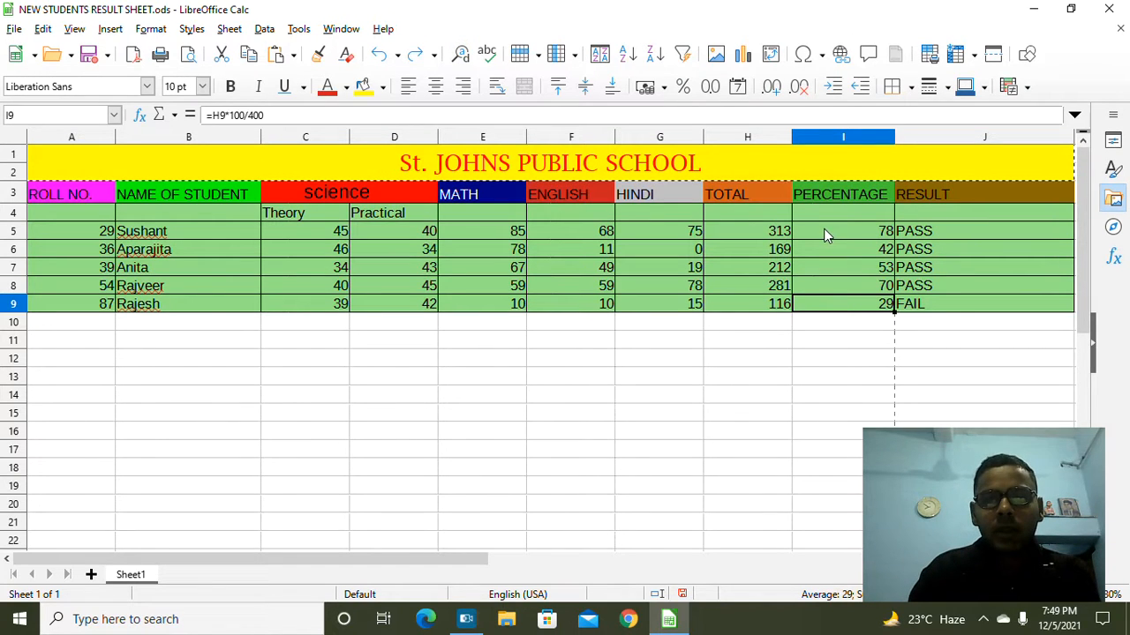
left_click_drag(825, 234, 857, 309)
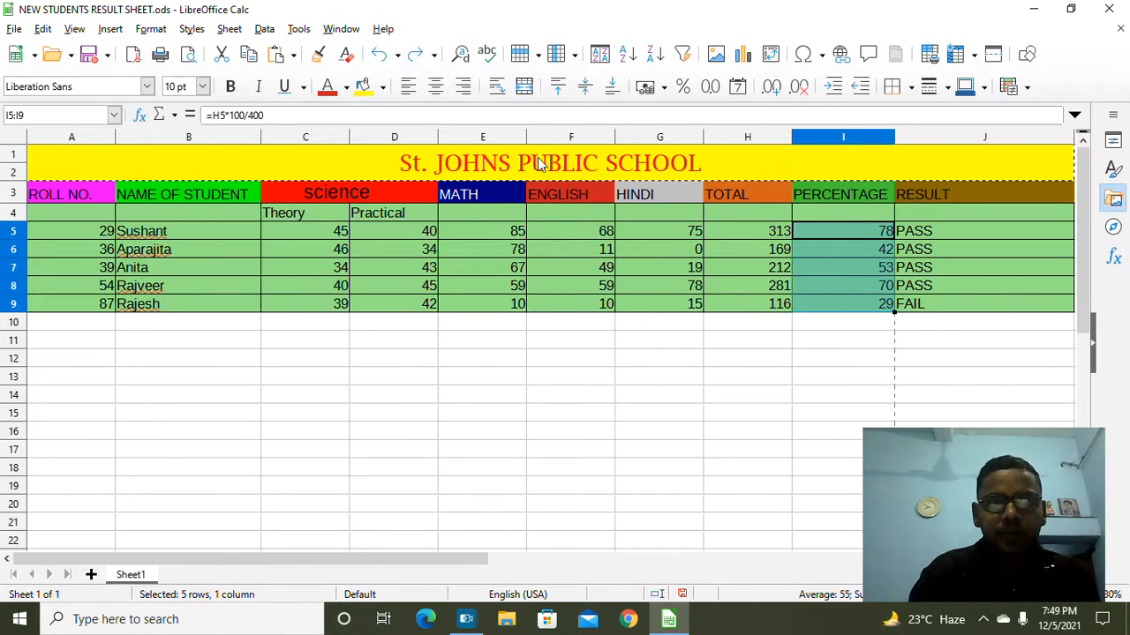
left_click(265, 29)
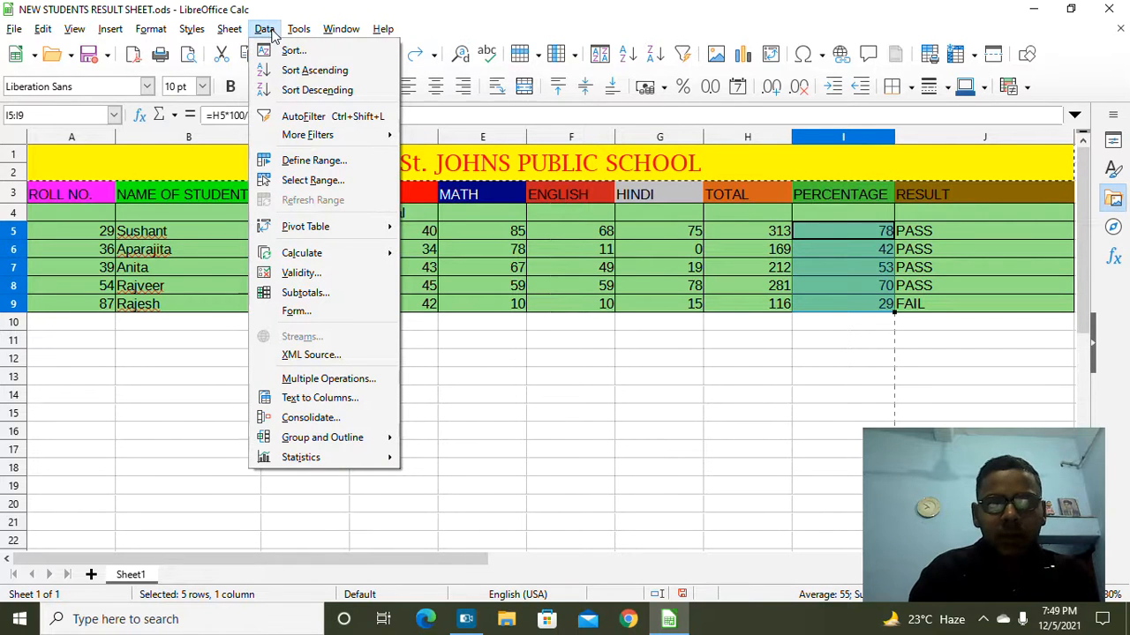
left_click(292, 51)
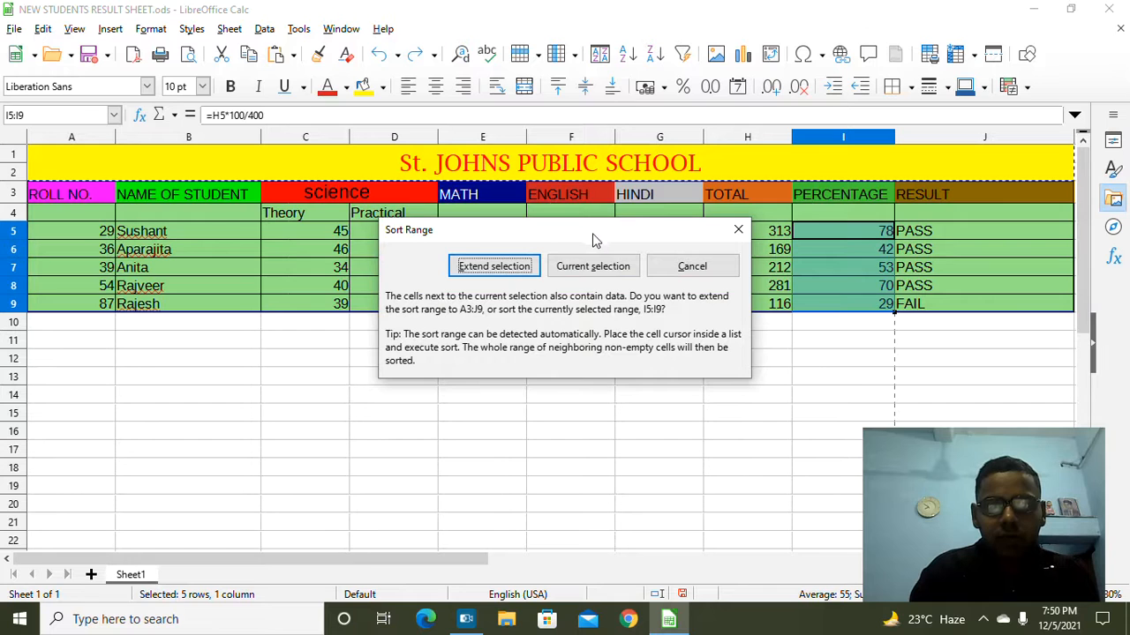
left_click(591, 266)
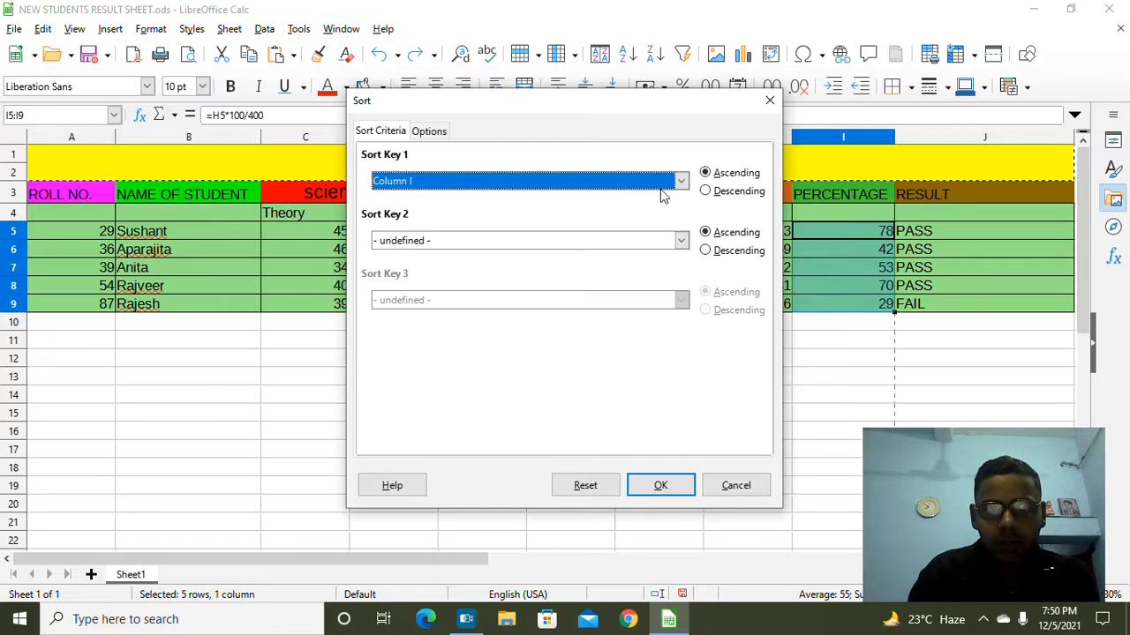
left_click(705, 191)
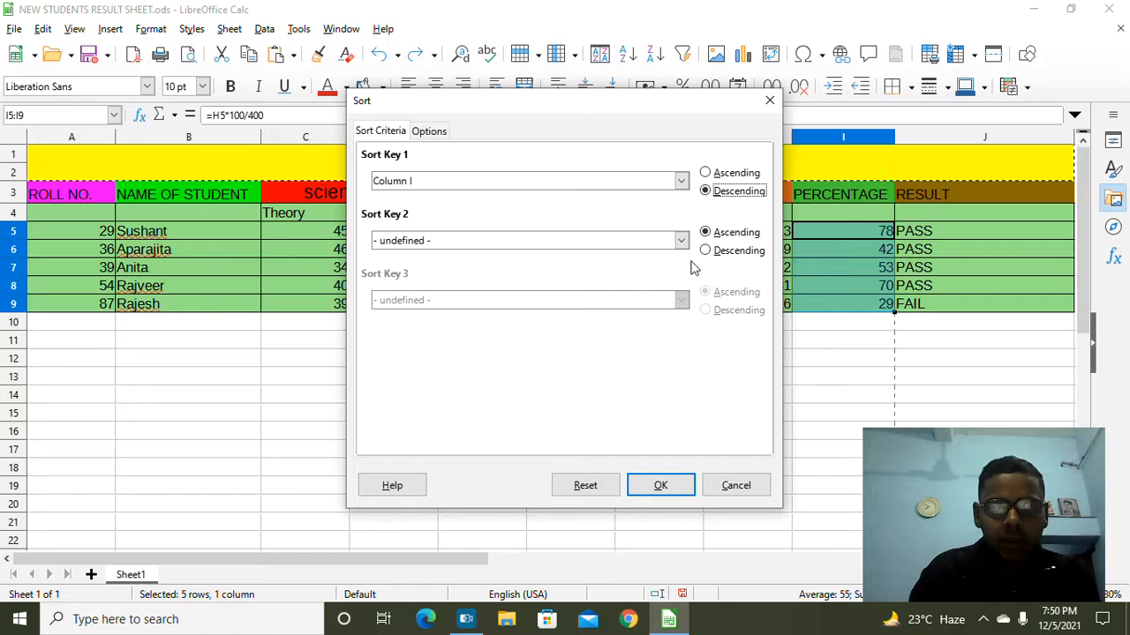
left_click(662, 485)
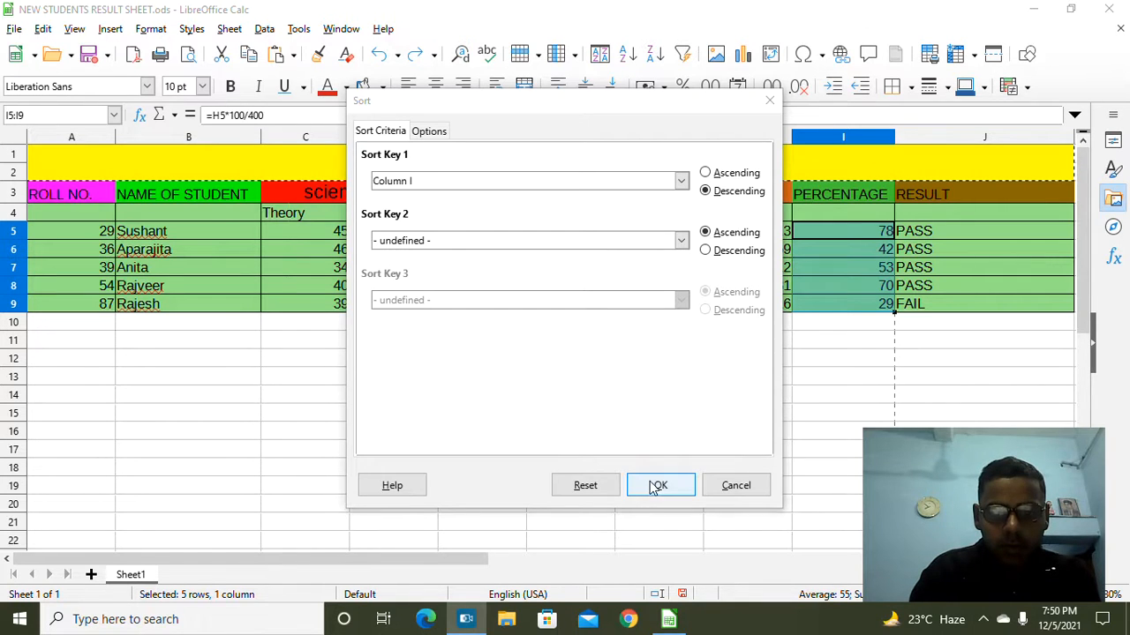
left_click(657, 485)
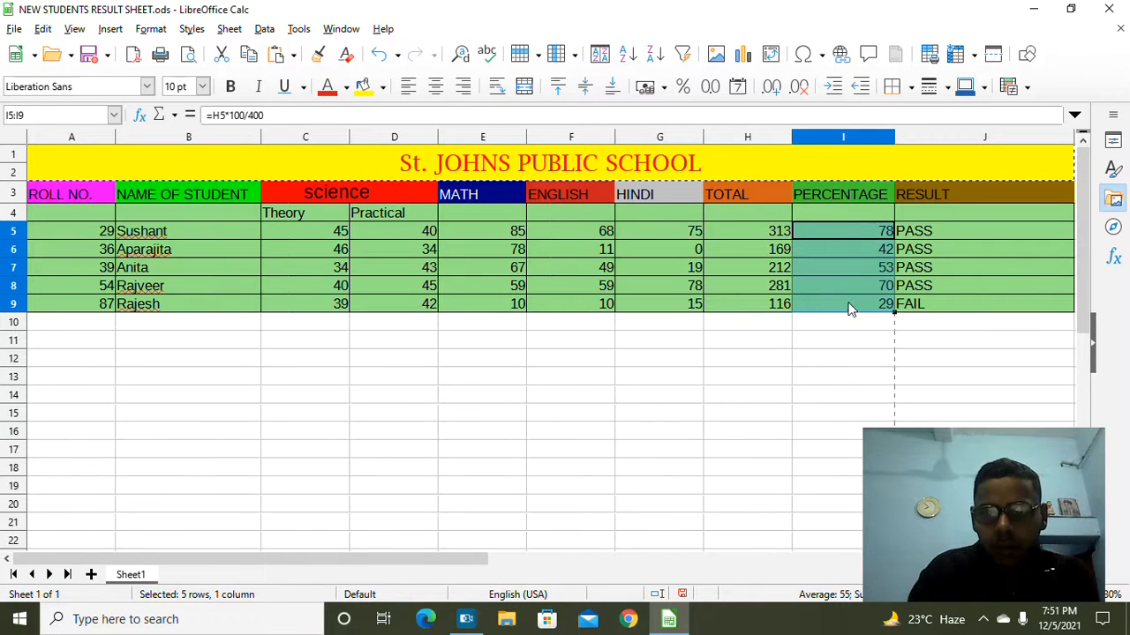
Step: Select I5:I9 and sort the whole student table by column I descending, 78 first, 29 last
left_click_drag(839, 322, 836, 237)
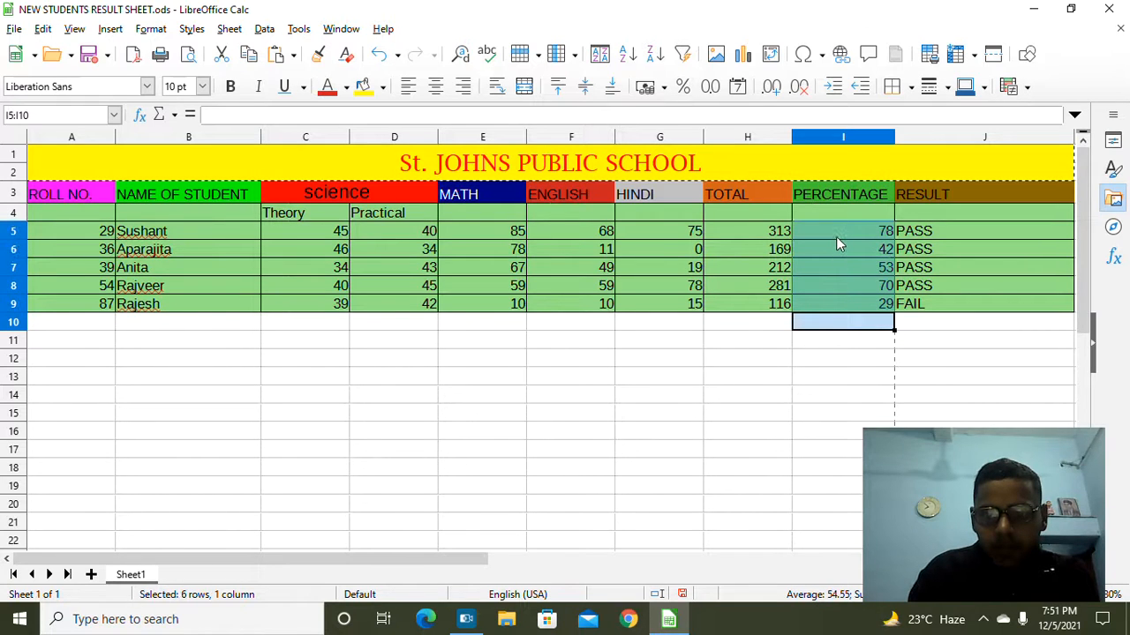
left_click(748, 324)
left_click_drag(819, 303, 823, 233)
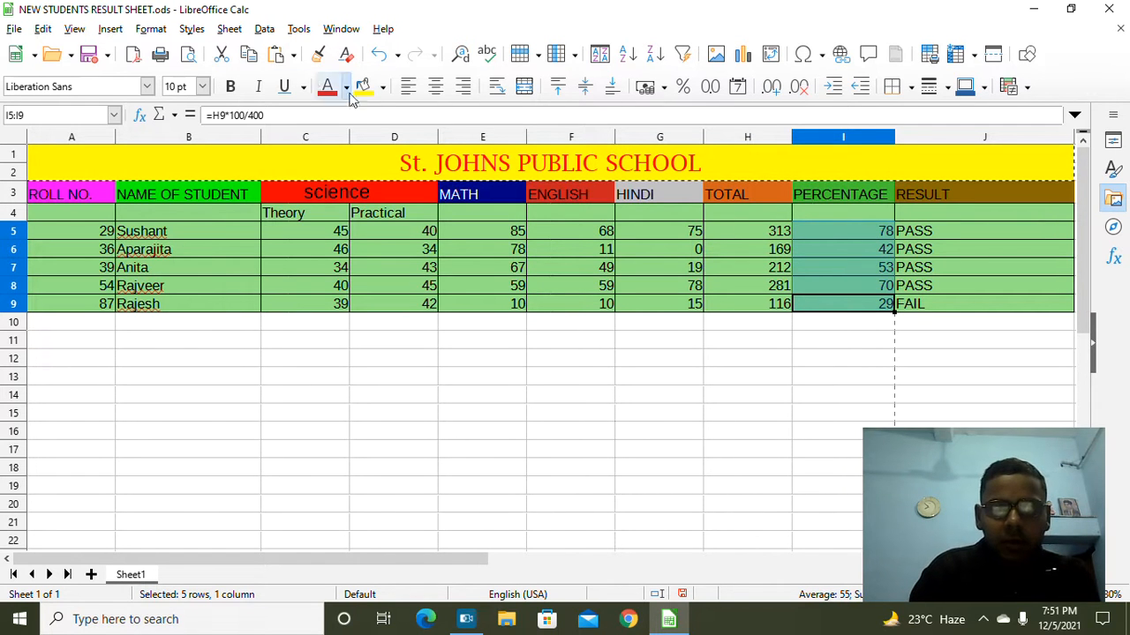
left_click(265, 32)
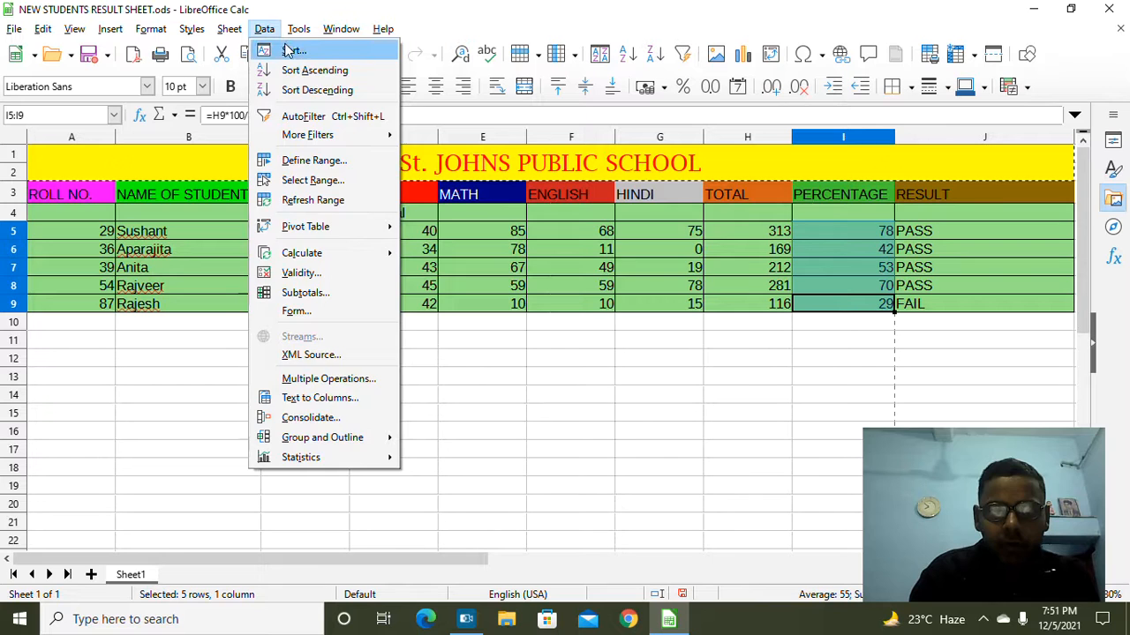
left_click(293, 50)
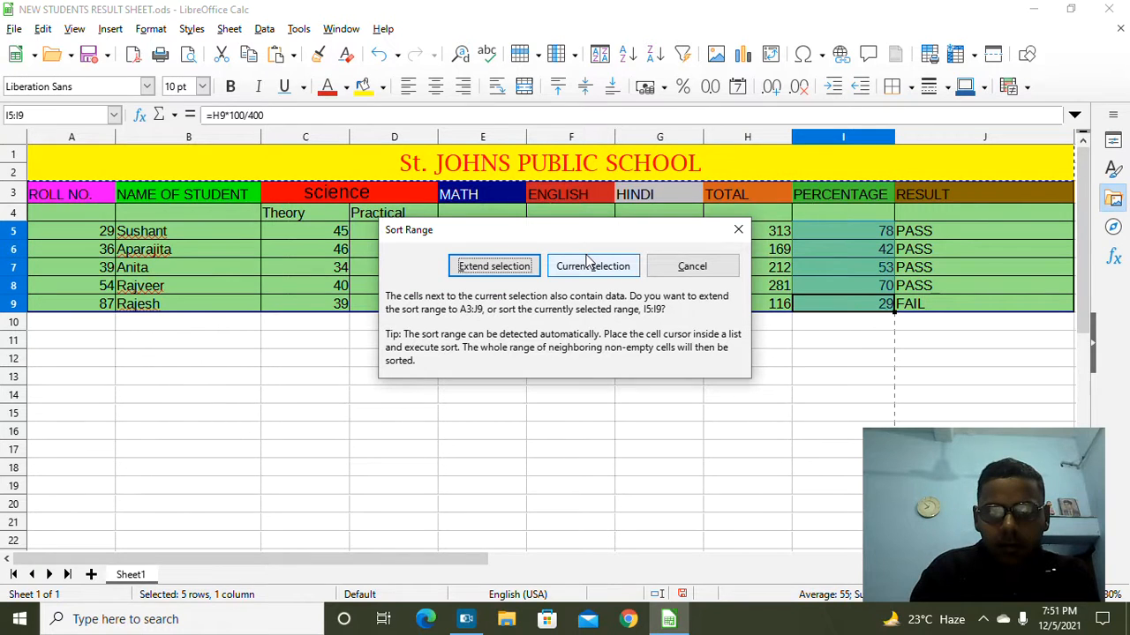
left_click(525, 269)
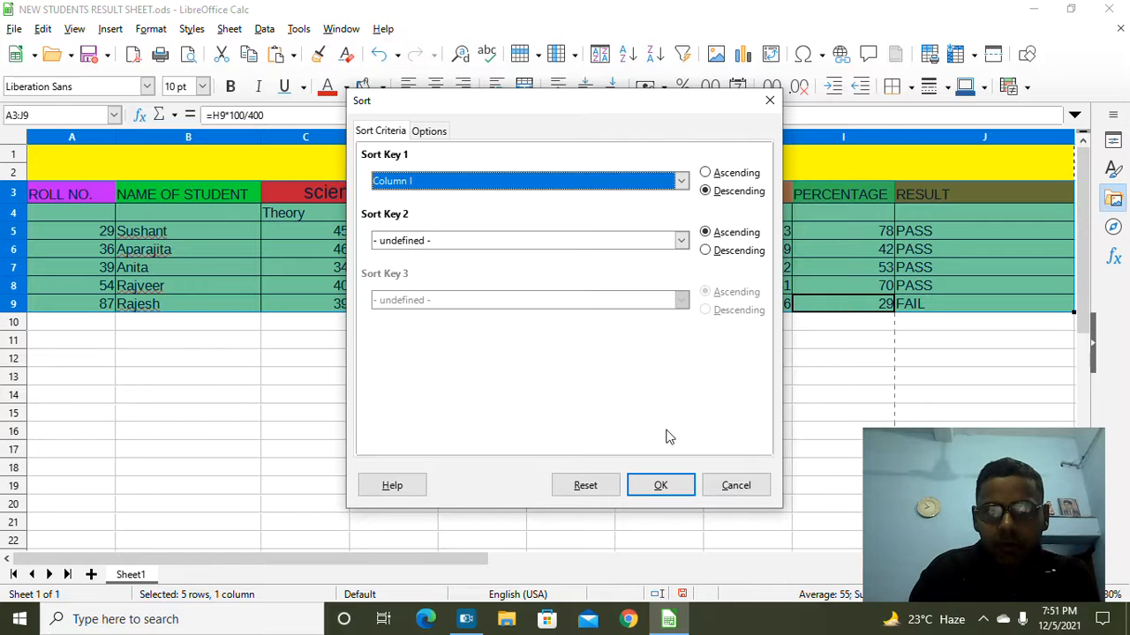
left_click(667, 486)
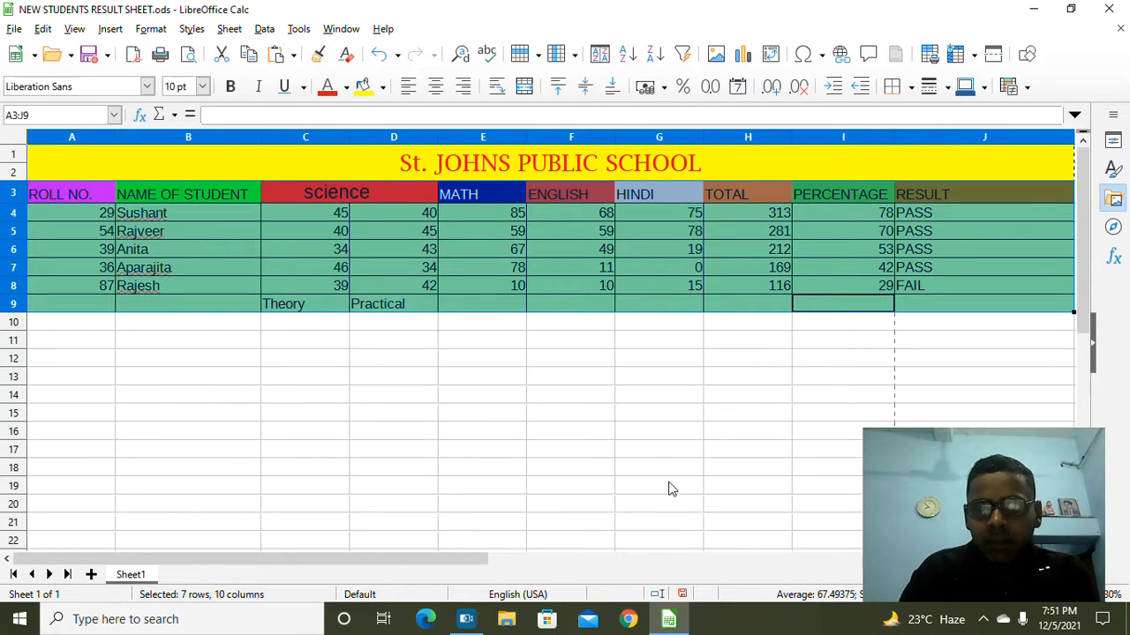
left_click(668, 367)
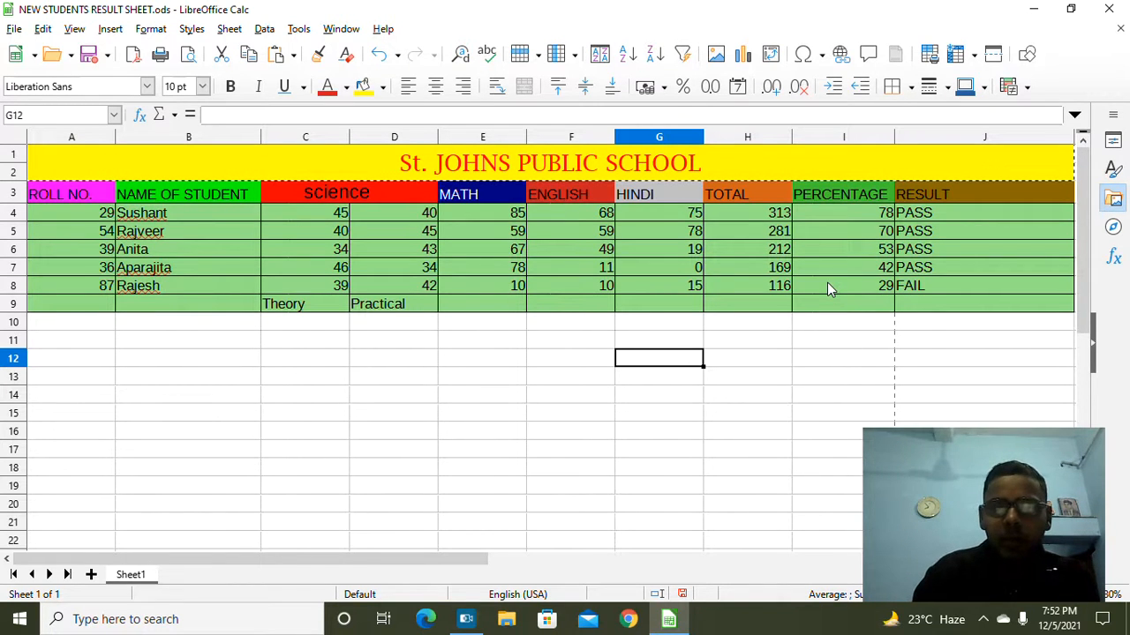
left_click_drag(819, 212, 855, 284)
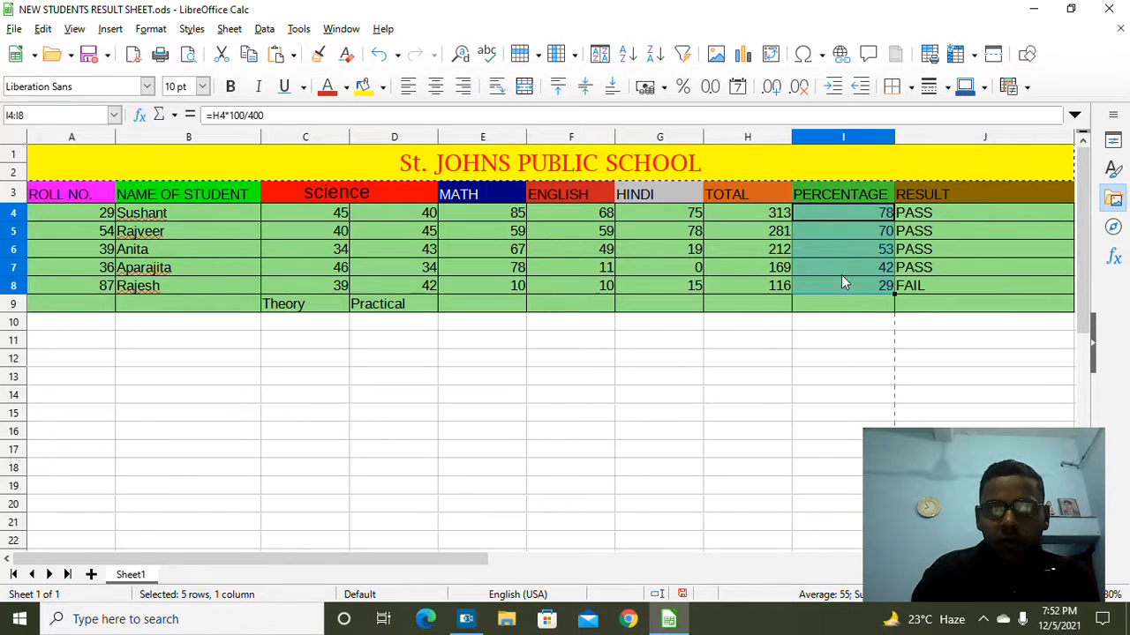
left_click(264, 30)
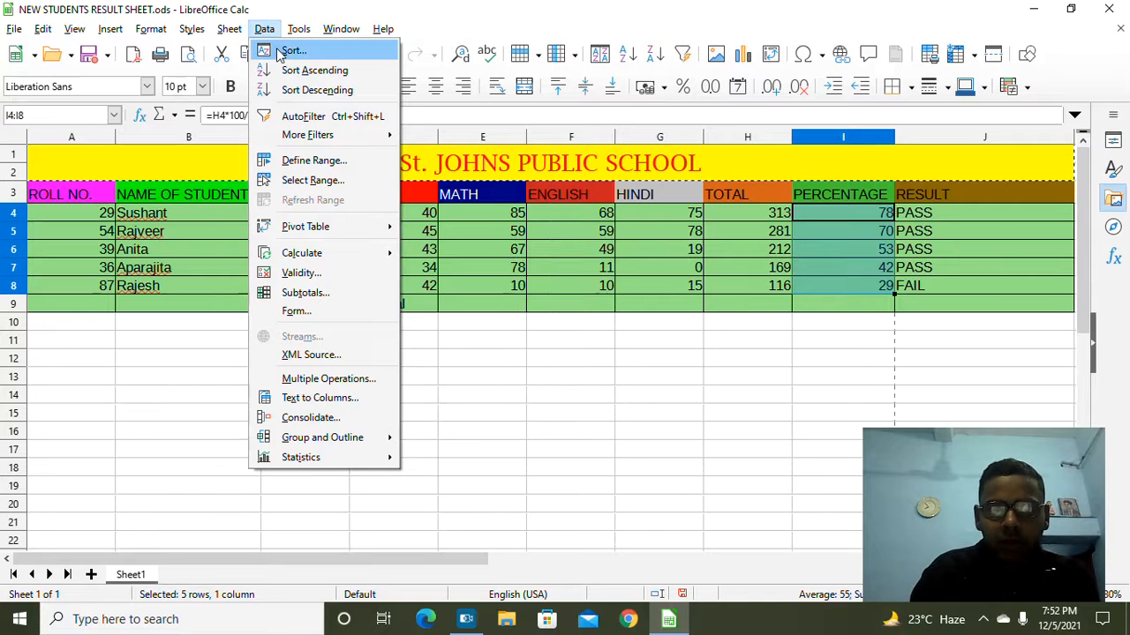
left_click(291, 51)
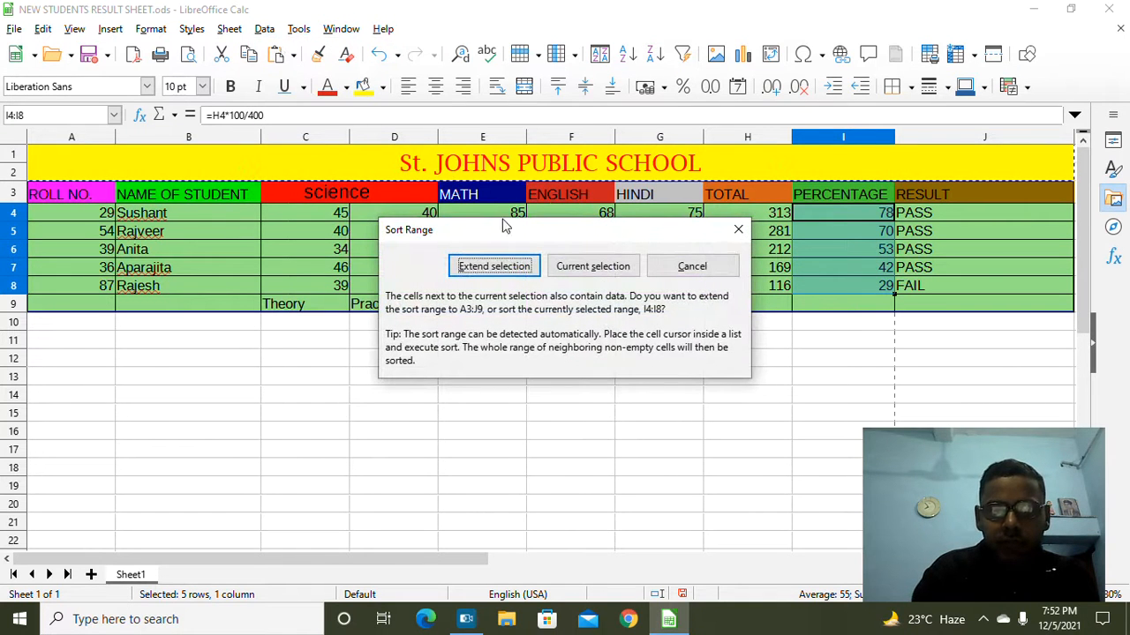
left_click(508, 265)
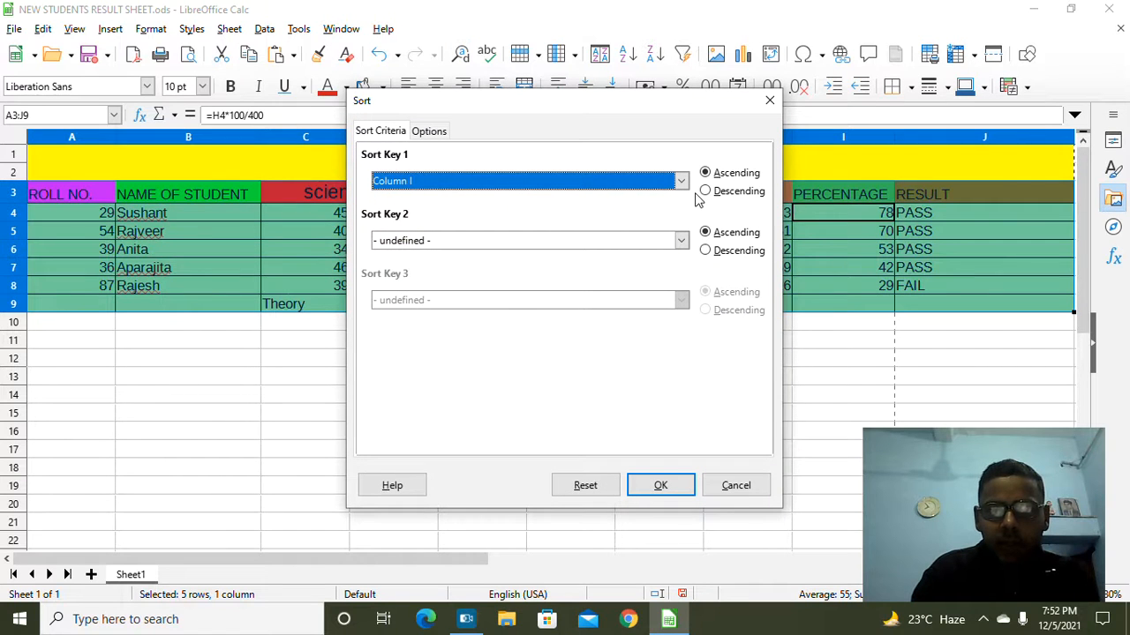
left_click(662, 487)
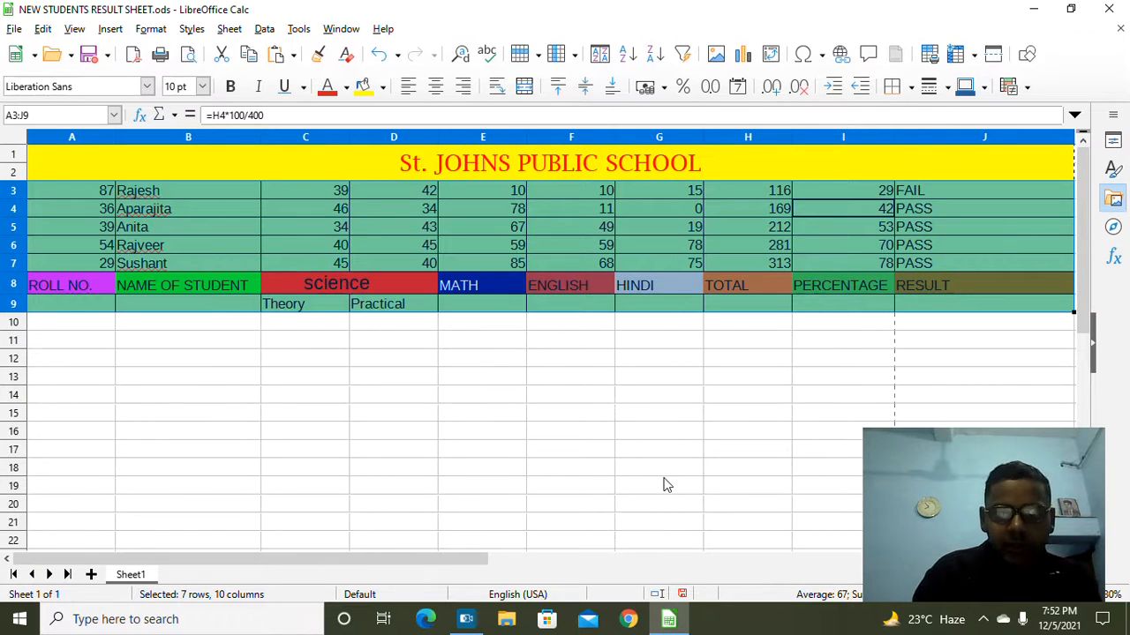
left_click(667, 484)
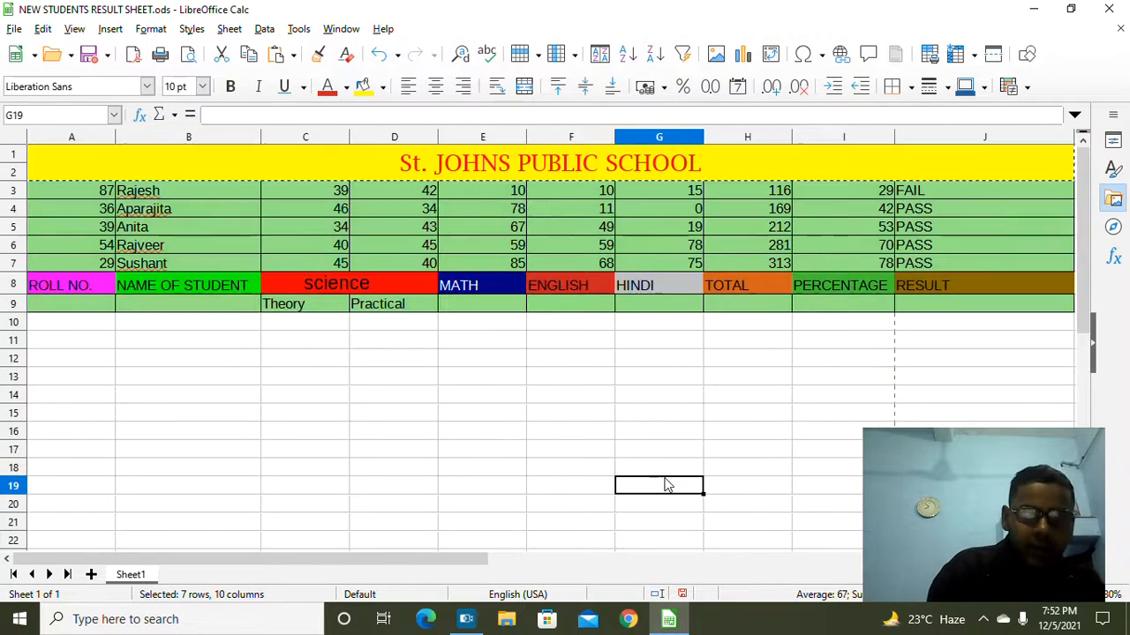
key("ctrl+z")
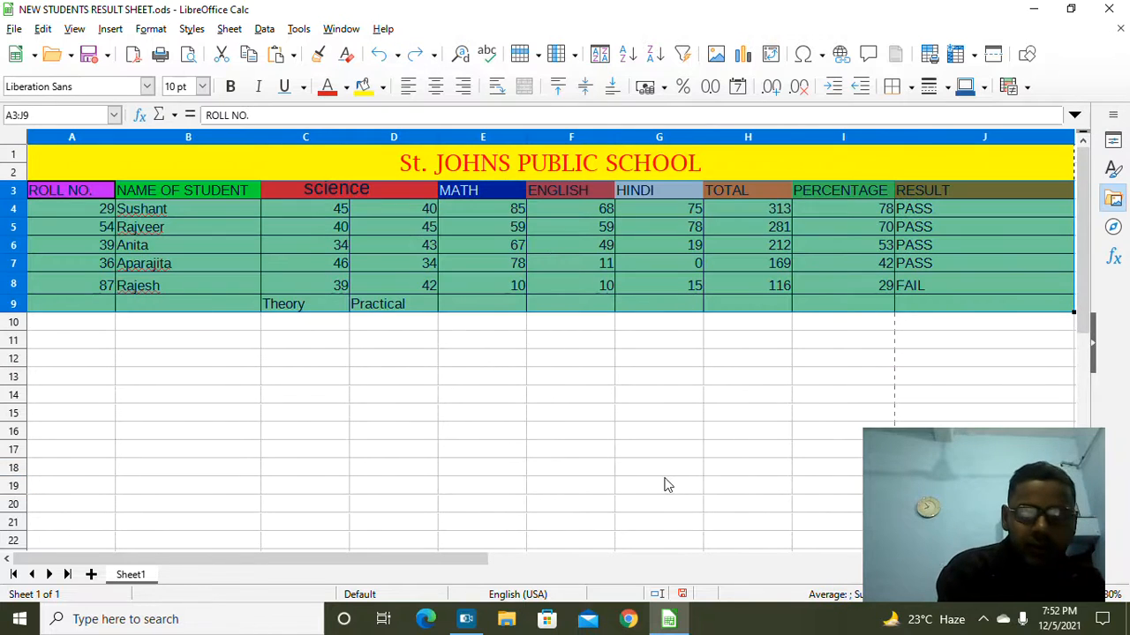
Step: Sort only the selected percentage cells I4:I8, without extending the selection
left_click(786, 379)
left_click_drag(838, 207, 860, 276)
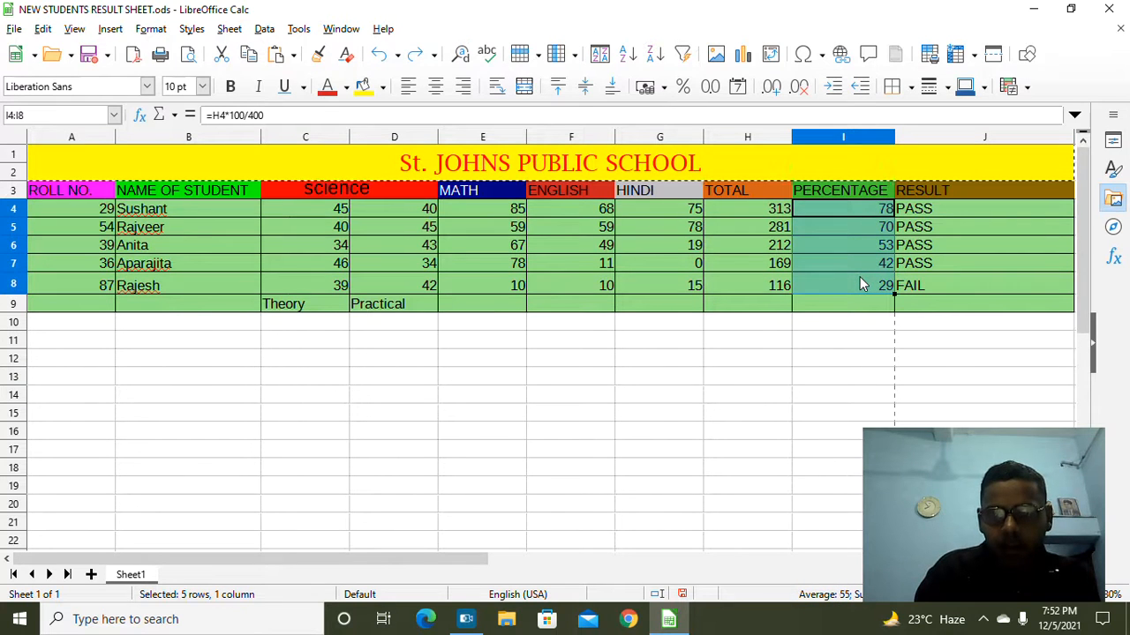
left_click(264, 29)
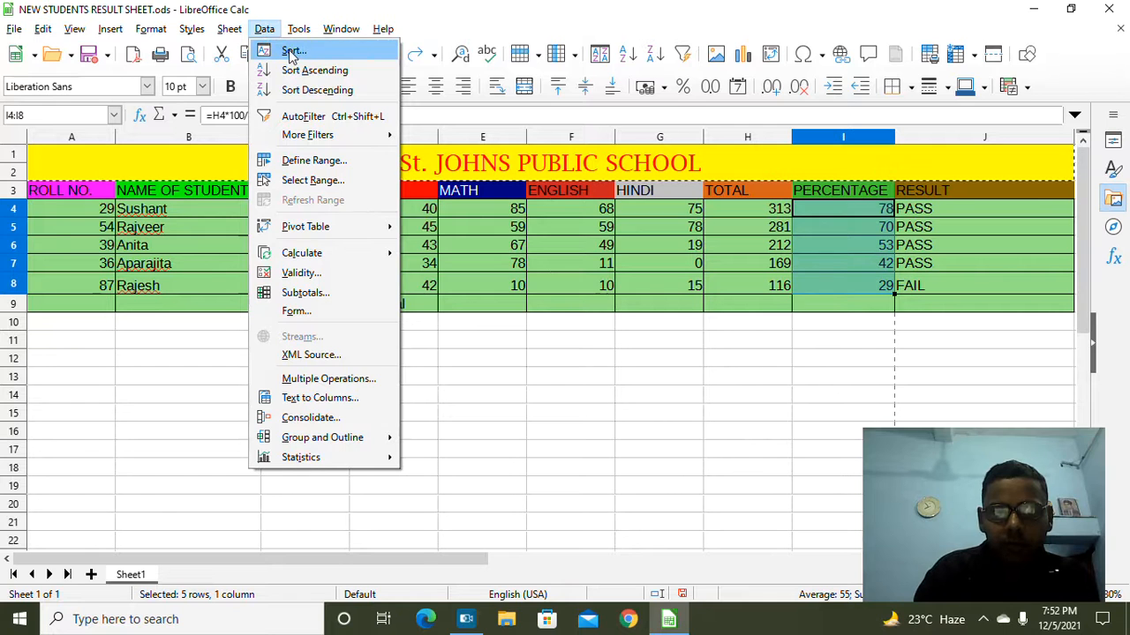
left_click(292, 51)
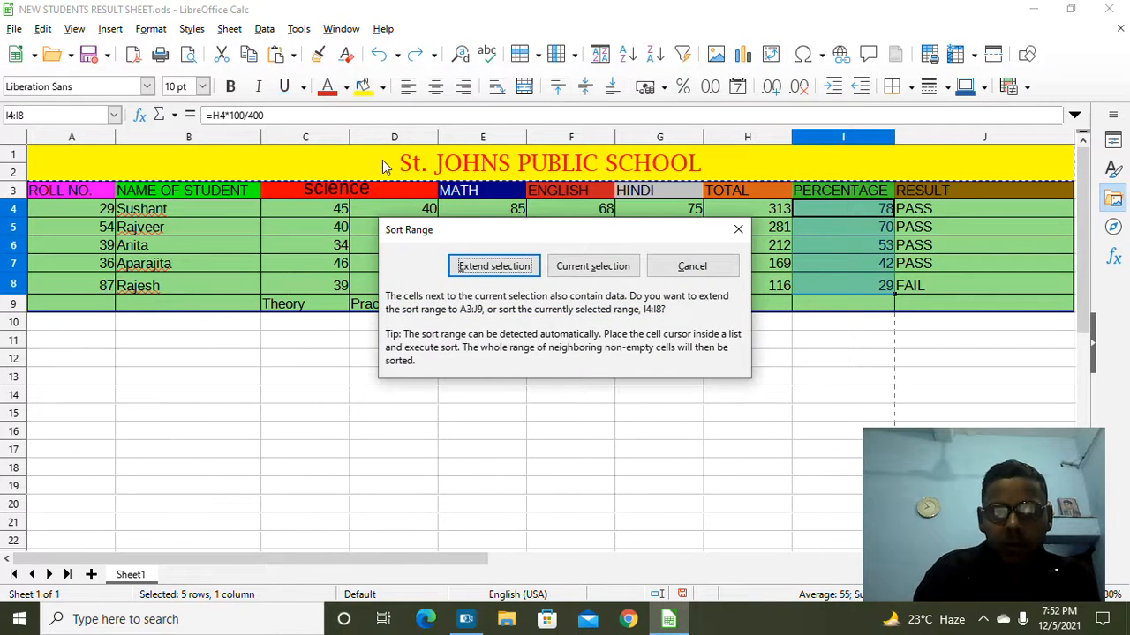
left_click(593, 266)
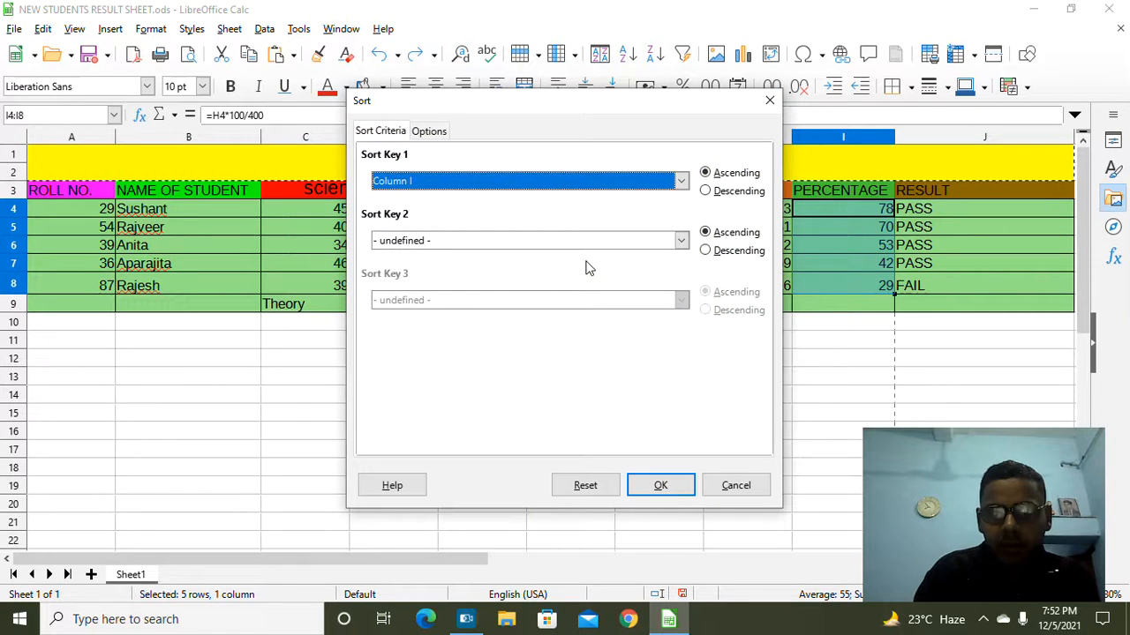
left_click(676, 487)
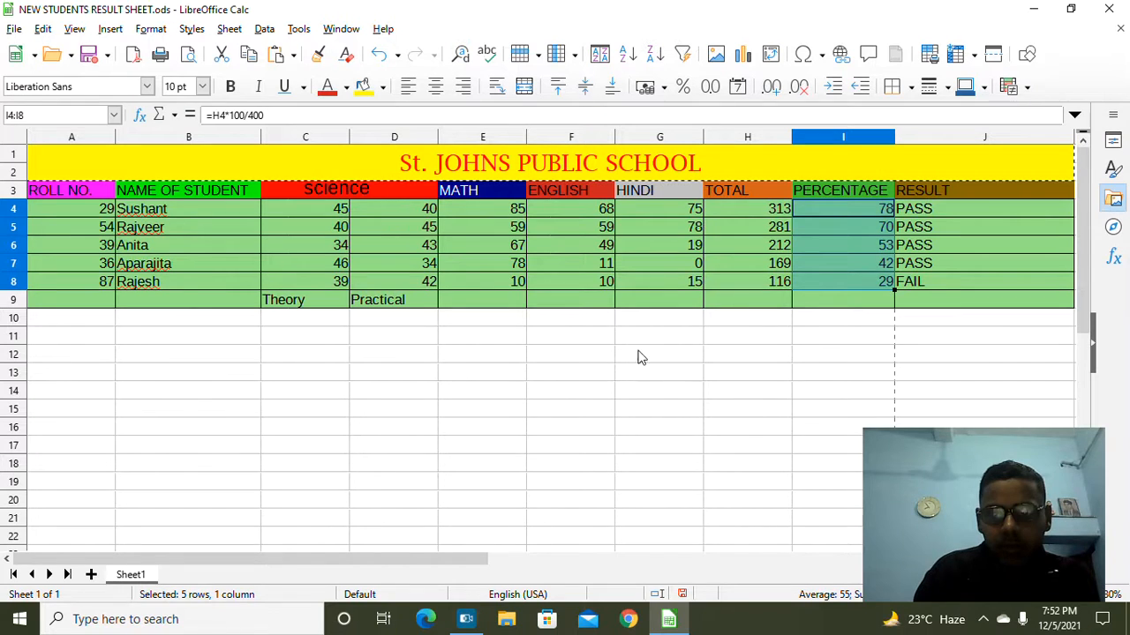
Step: Re-sort I4:I8 with the selection extended, ordering the whole table by percentage ascending
double_click(648, 383)
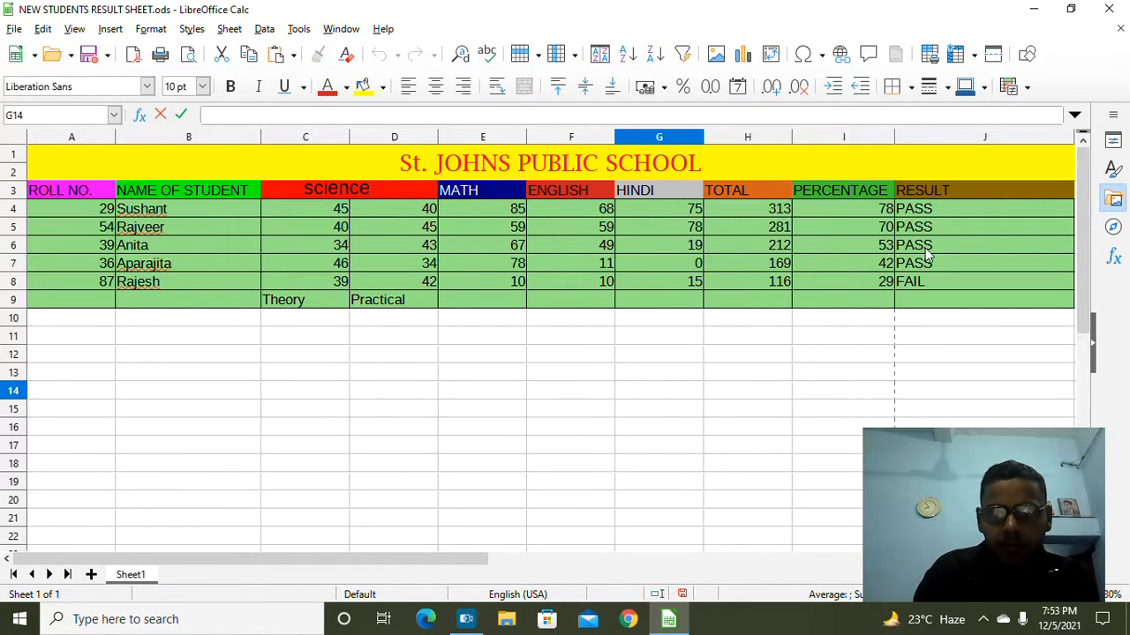
left_click_drag(830, 204, 871, 277)
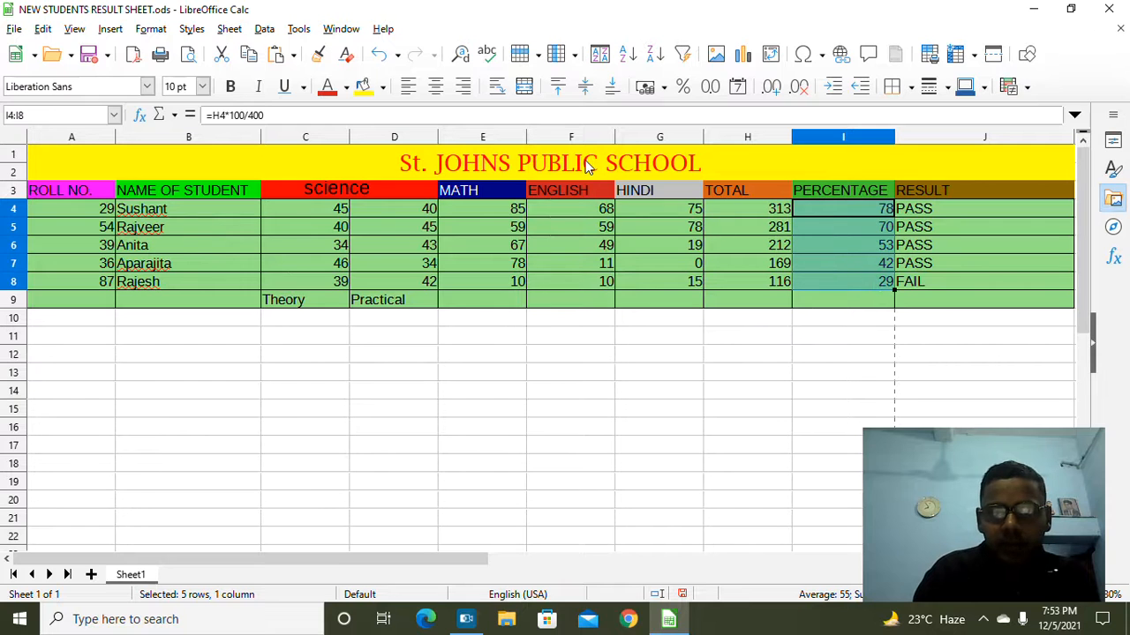
left_click(265, 30)
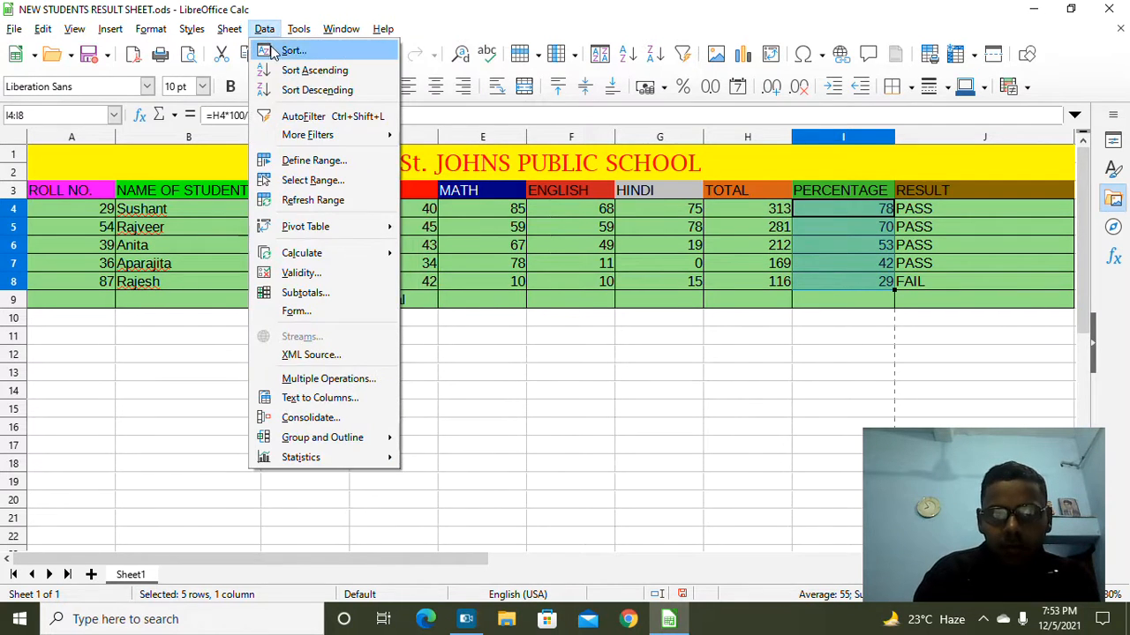
left_click(275, 52)
left_click(488, 269)
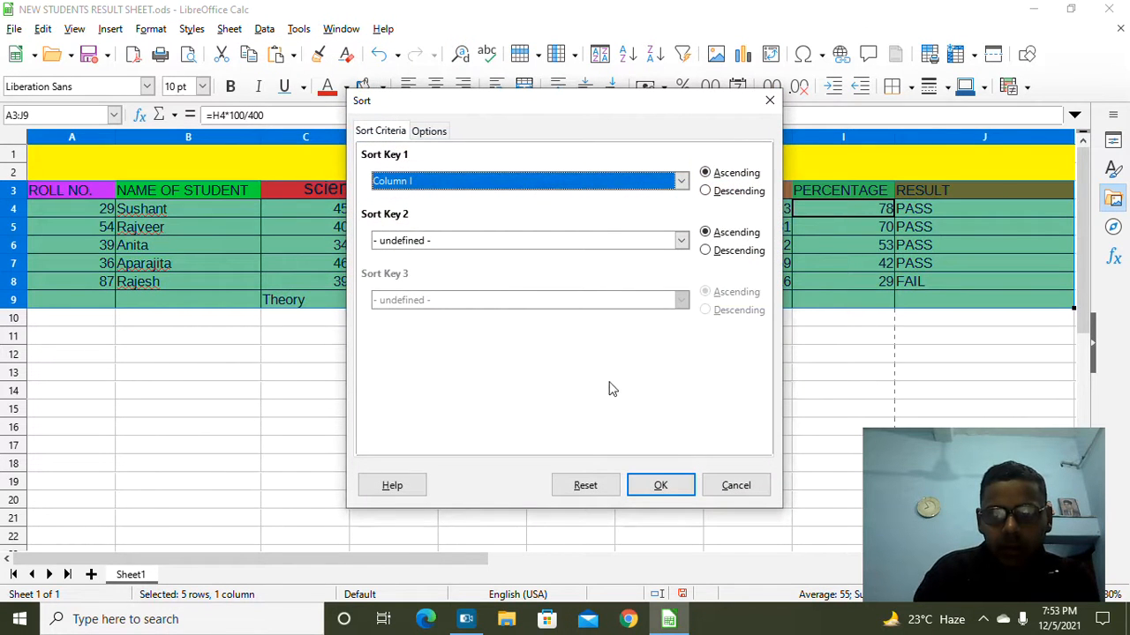
left_click(662, 485)
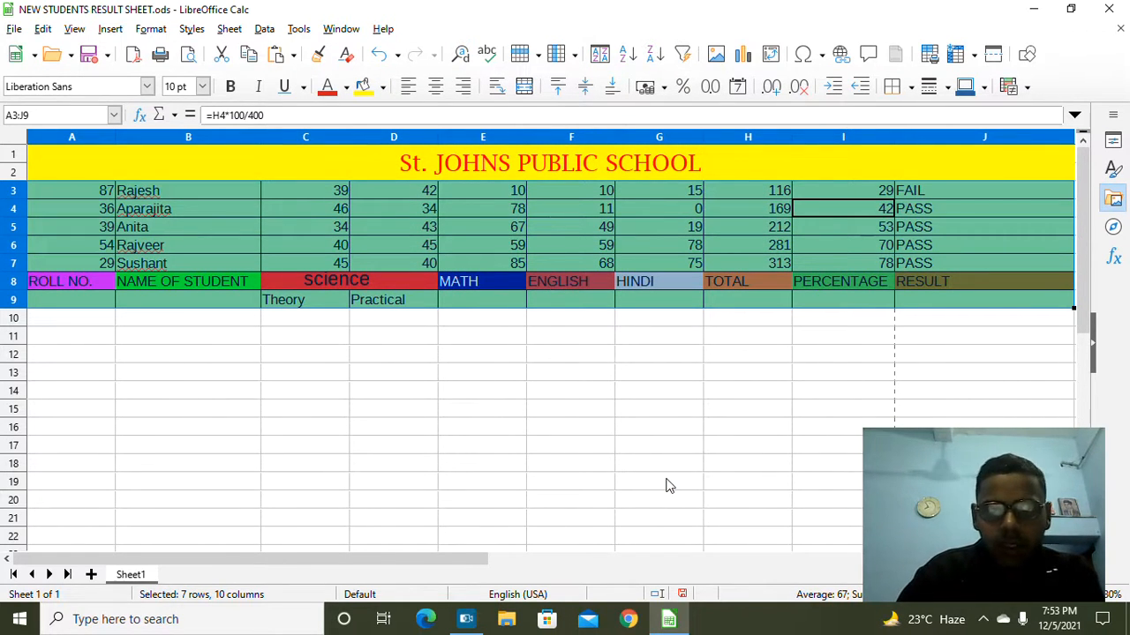
Step: Undo the sorts with Ctrl+Z until the headings return to row 3 in roll-number order
left_click(737, 448)
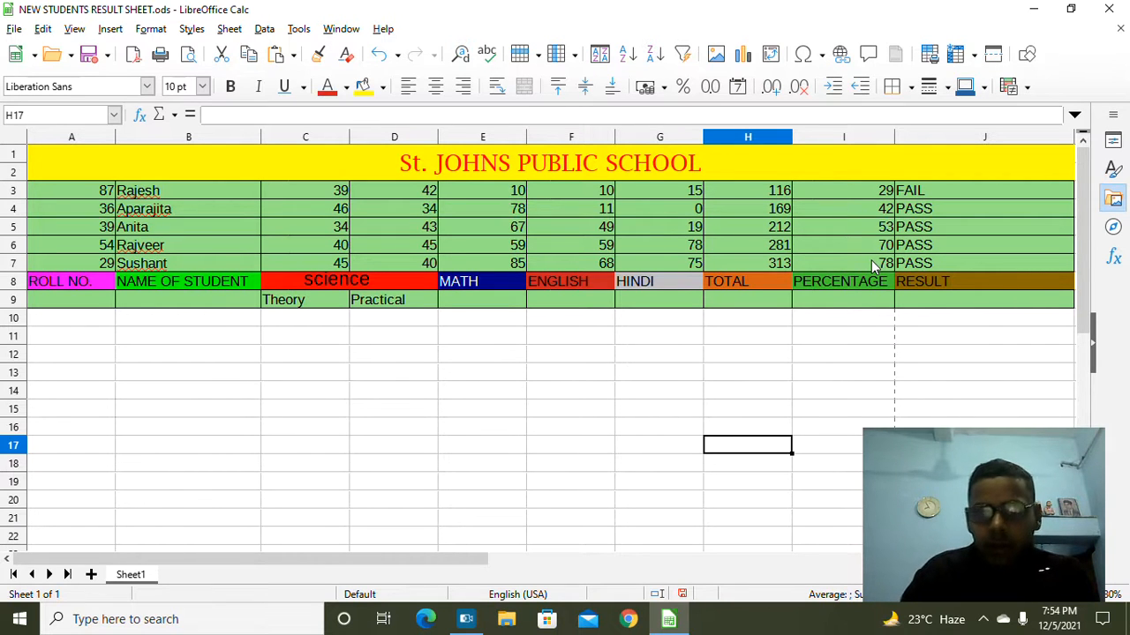
key("ctrl+z")
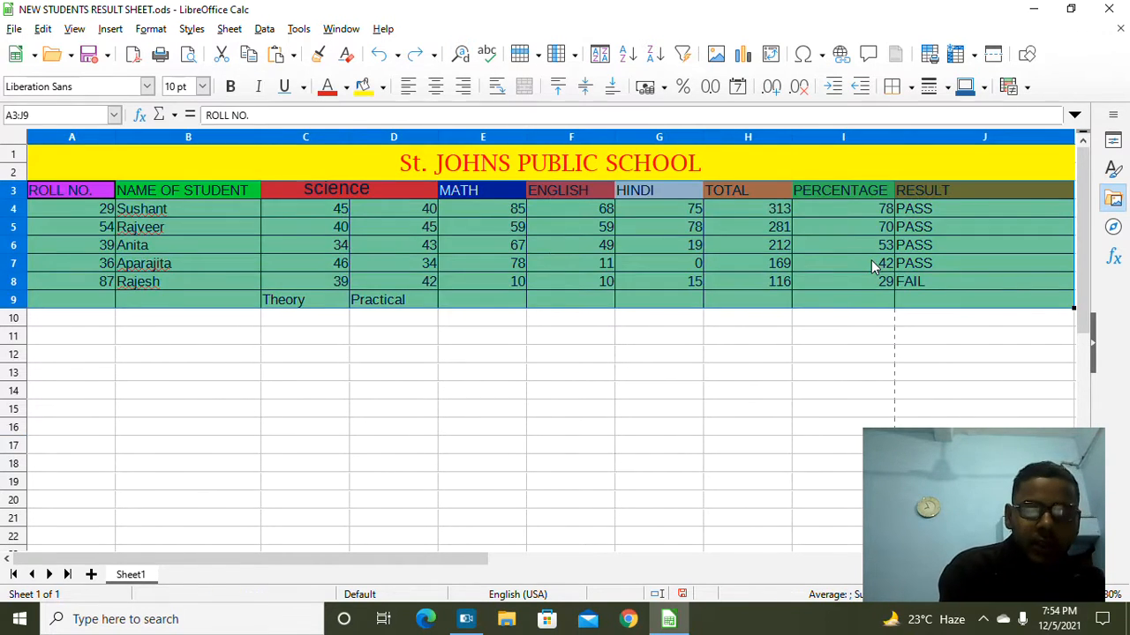
left_click(749, 319)
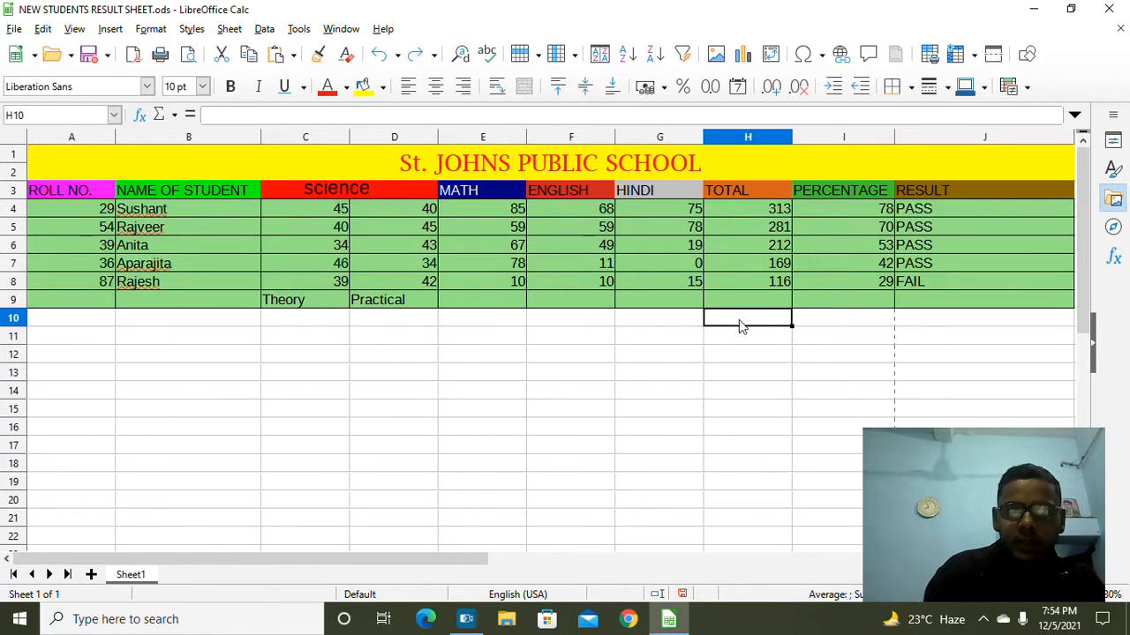
key("ctrl+z")
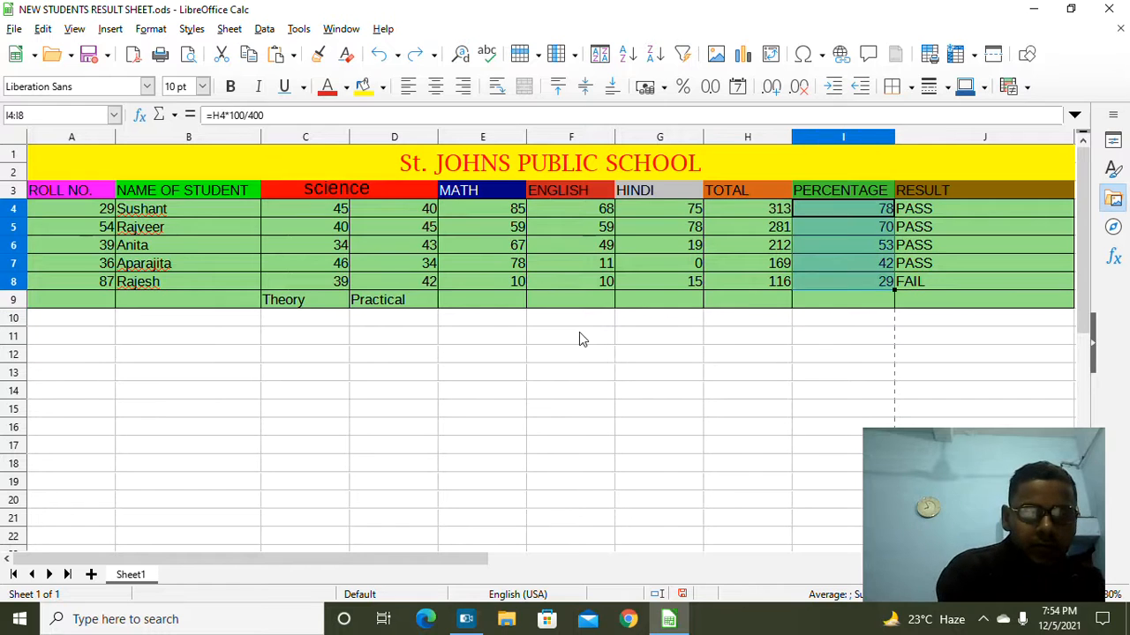
key("ctrl+z")
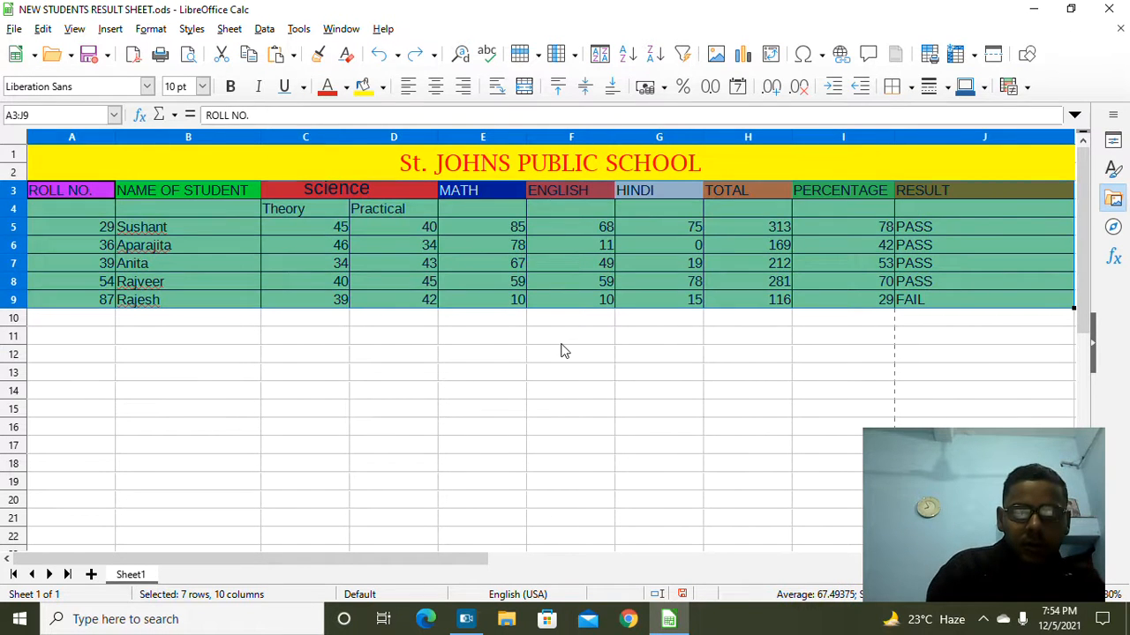
left_click(562, 341)
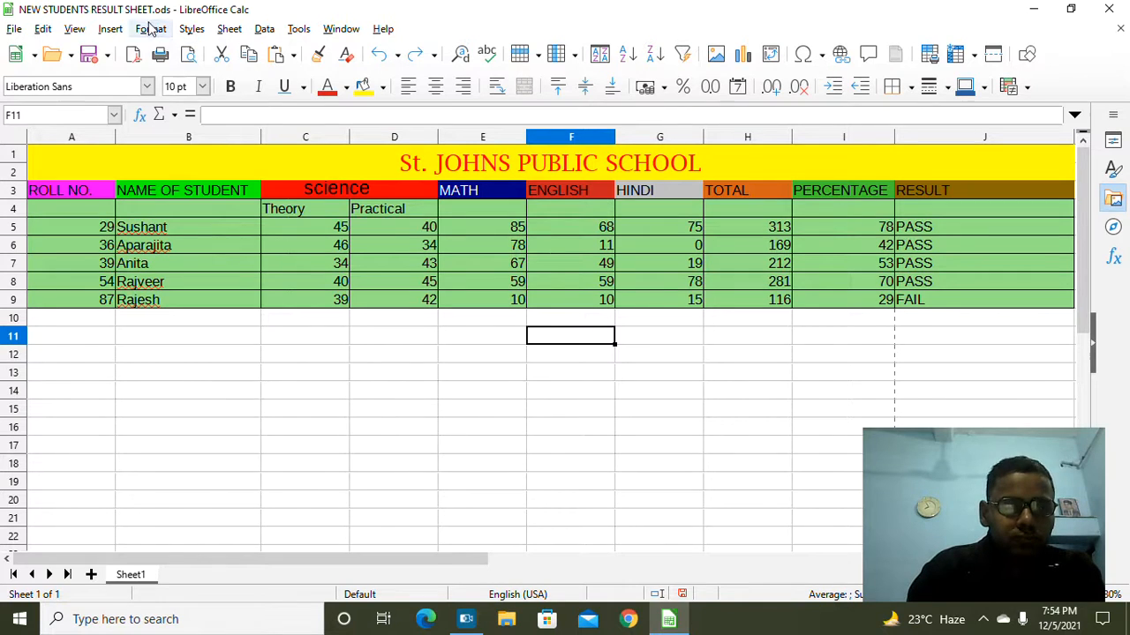
left_click(152, 29)
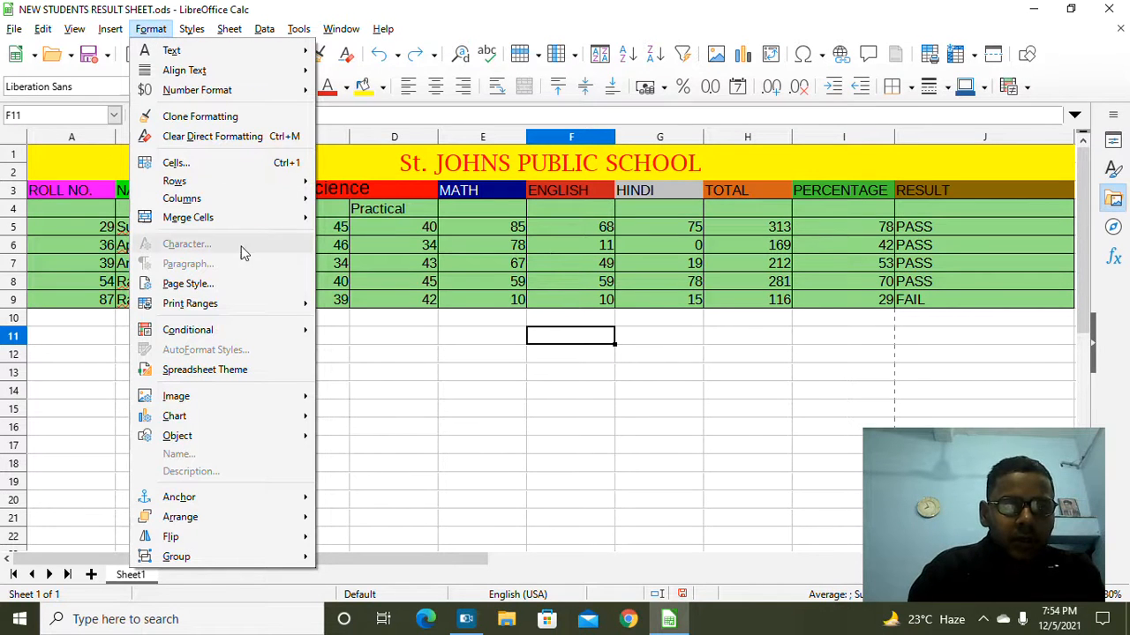
mouse_move(222, 330)
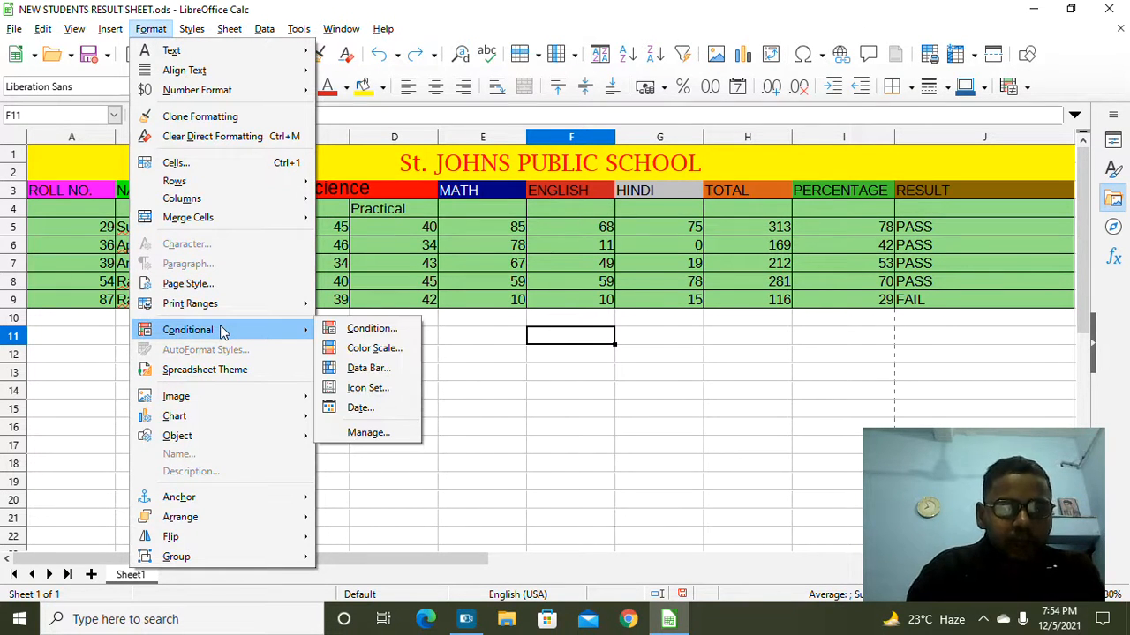
left_click(383, 334)
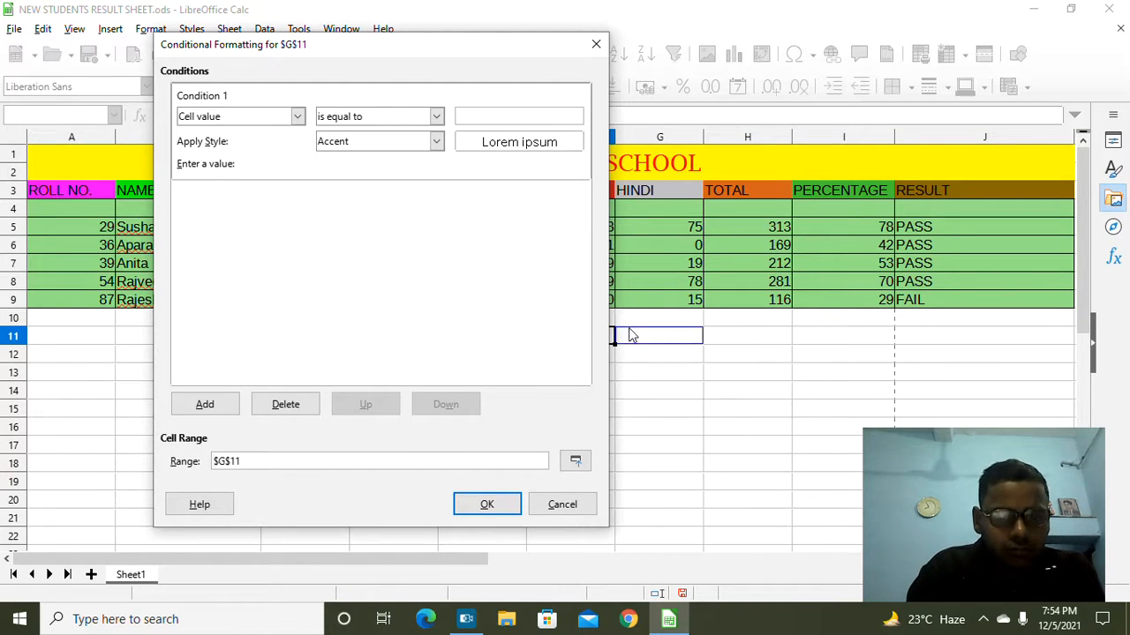
left_click(742, 341)
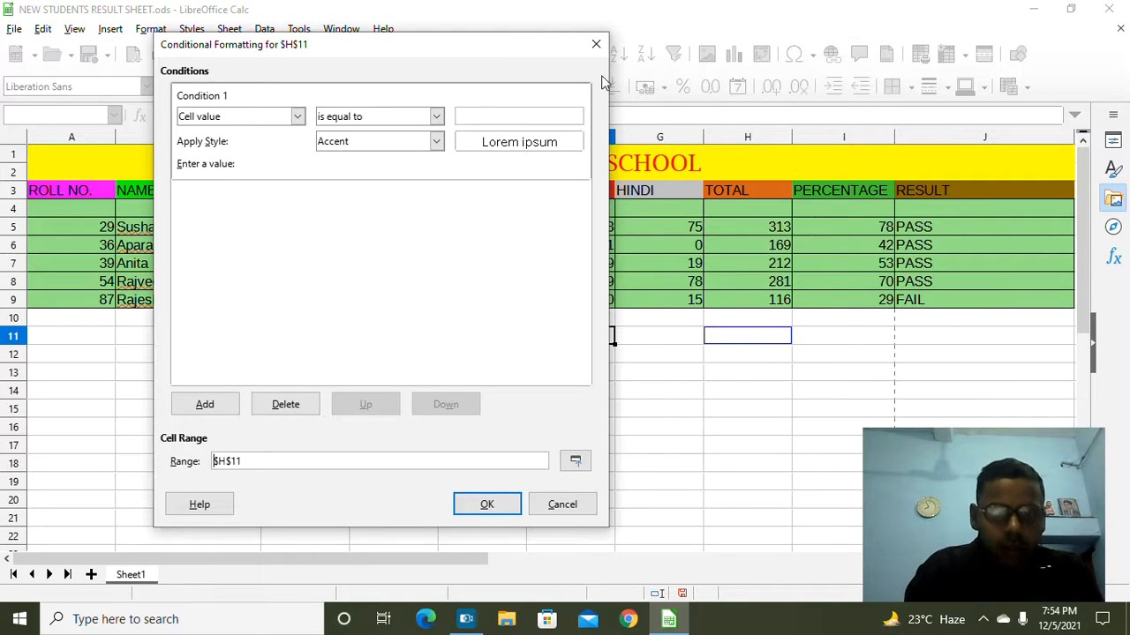
left_click(596, 43)
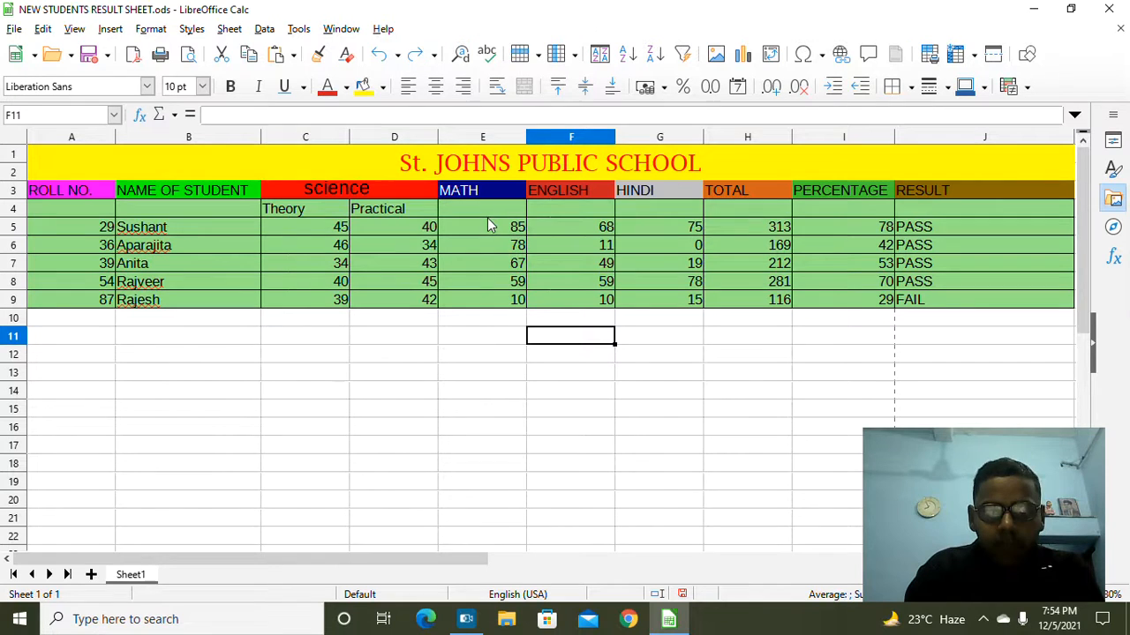
Step: Add a conditional rule on marks E5:G9: cell value less than 9 uses the Bad style
left_click_drag(488, 223, 658, 298)
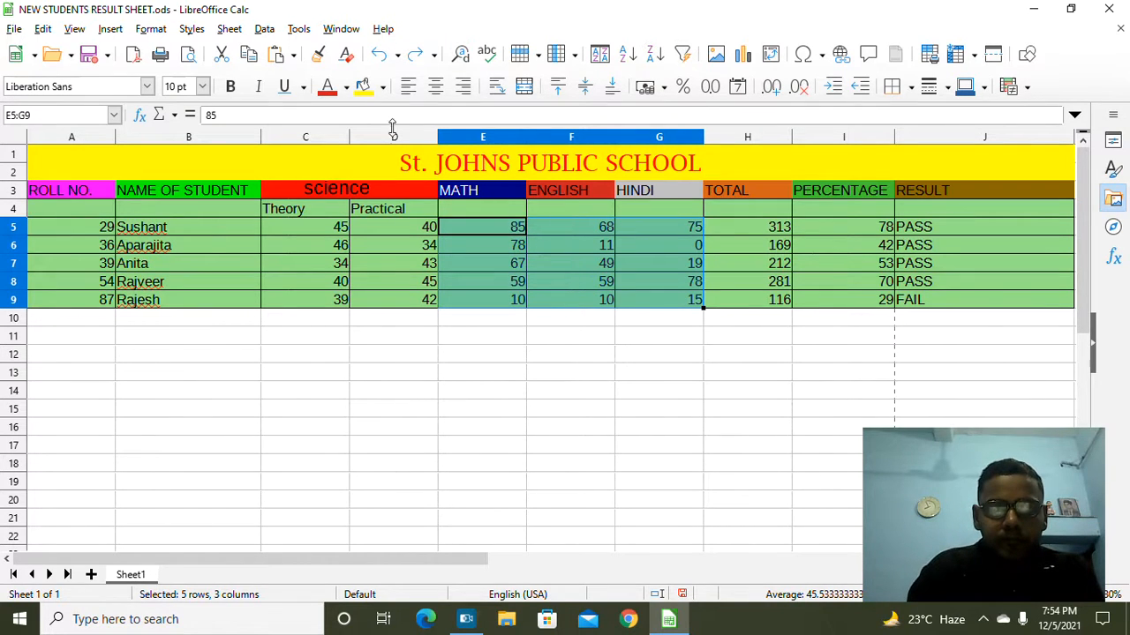
left_click(151, 29)
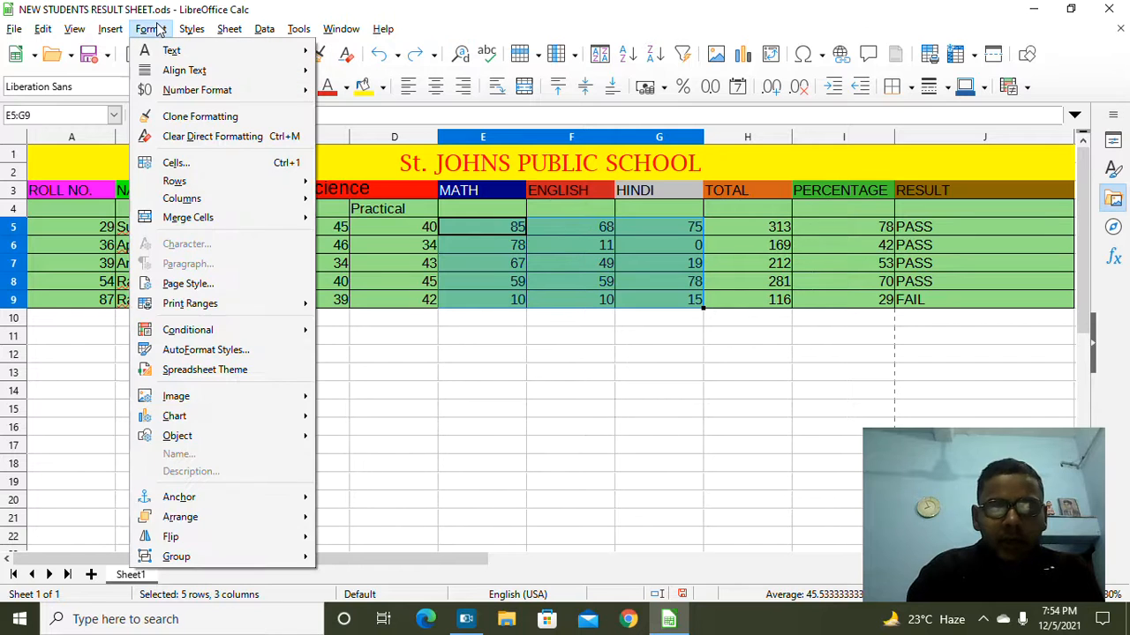
mouse_move(238, 332)
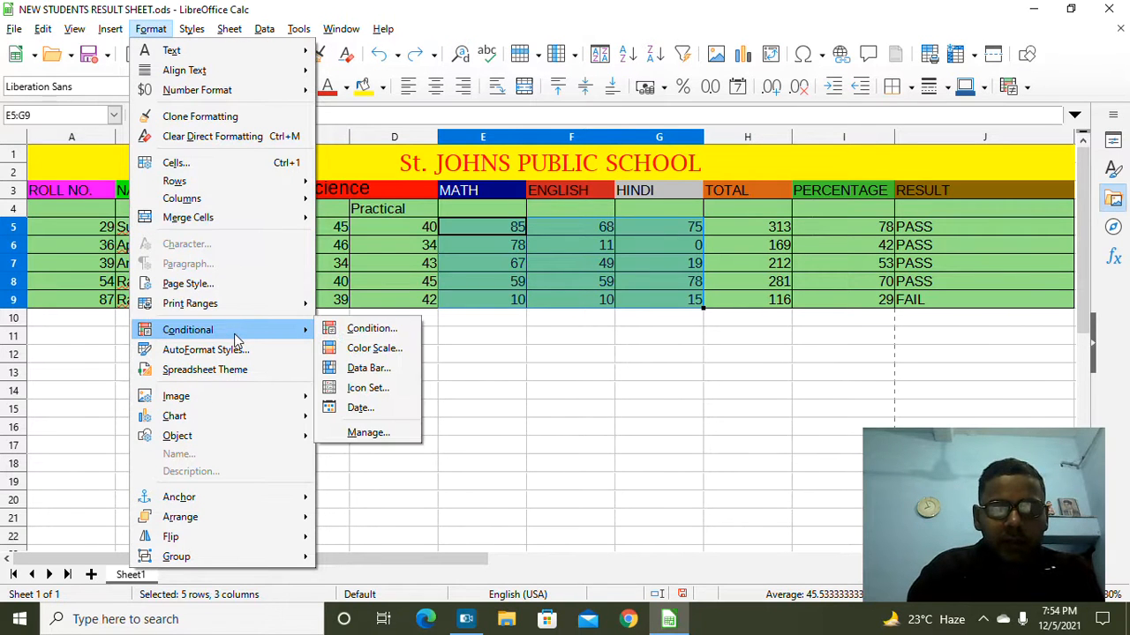
left_click(366, 330)
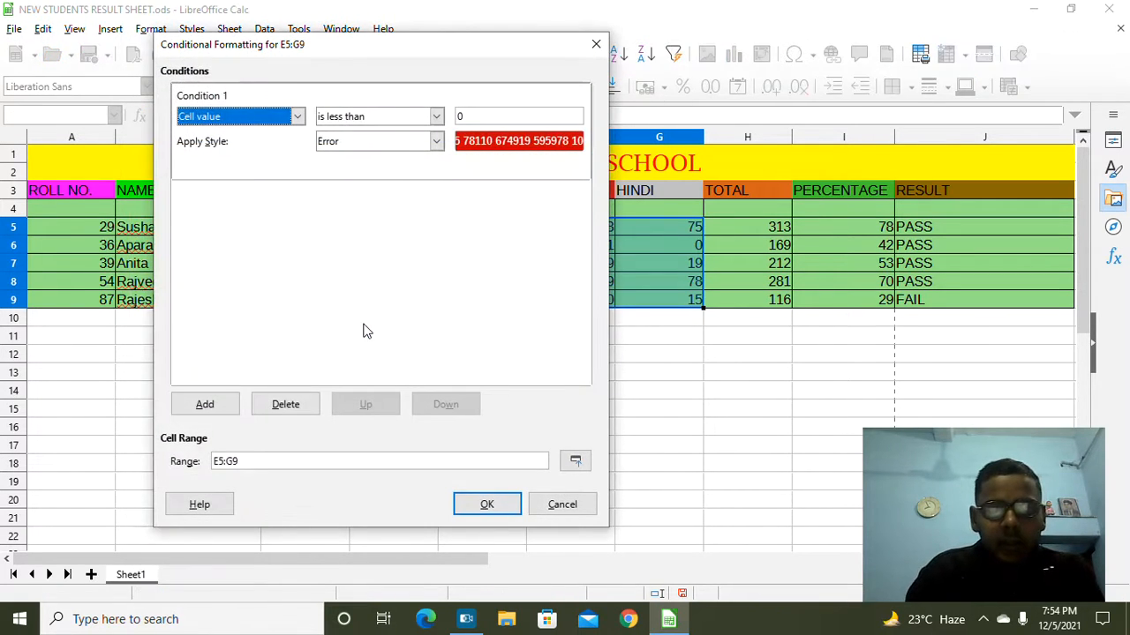
left_click(437, 116)
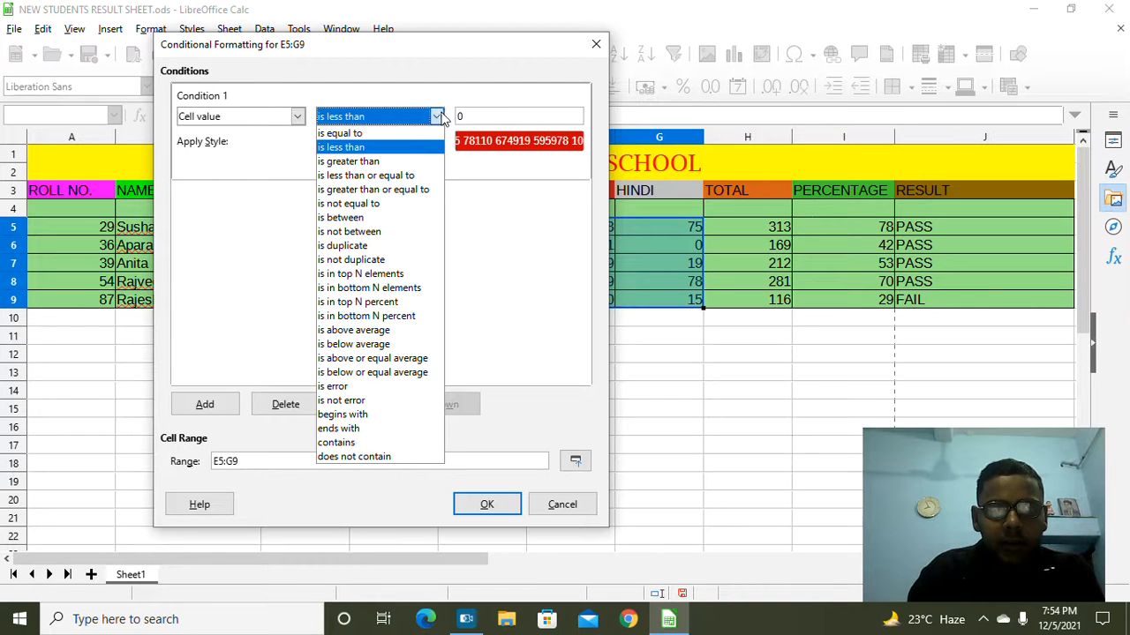
left_click(404, 149)
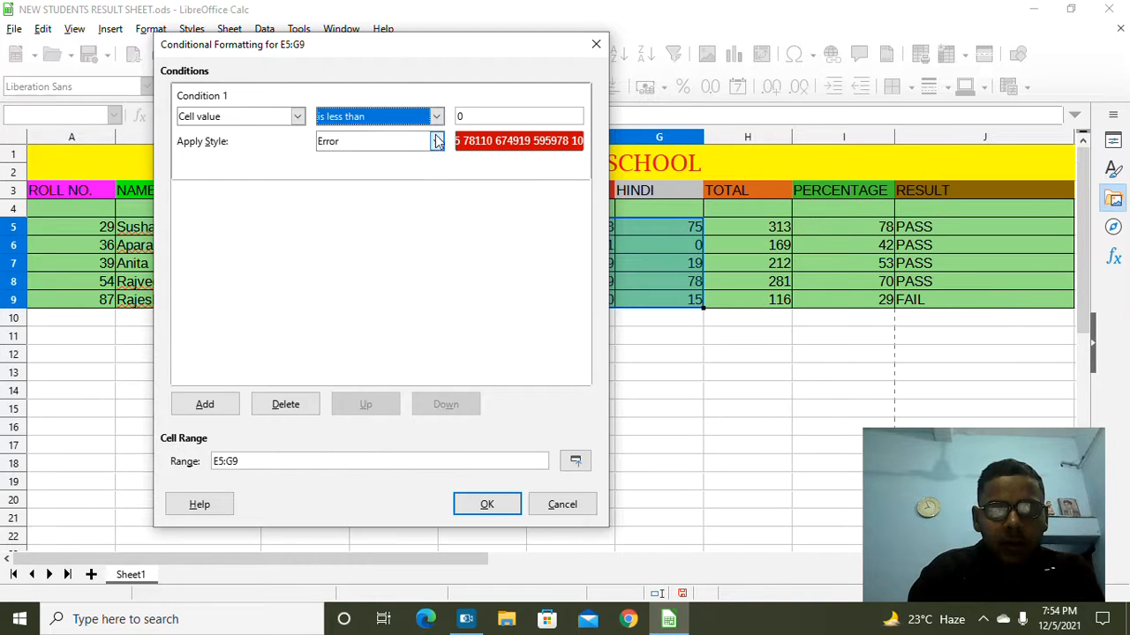
left_click(467, 121)
key("BackSpace")
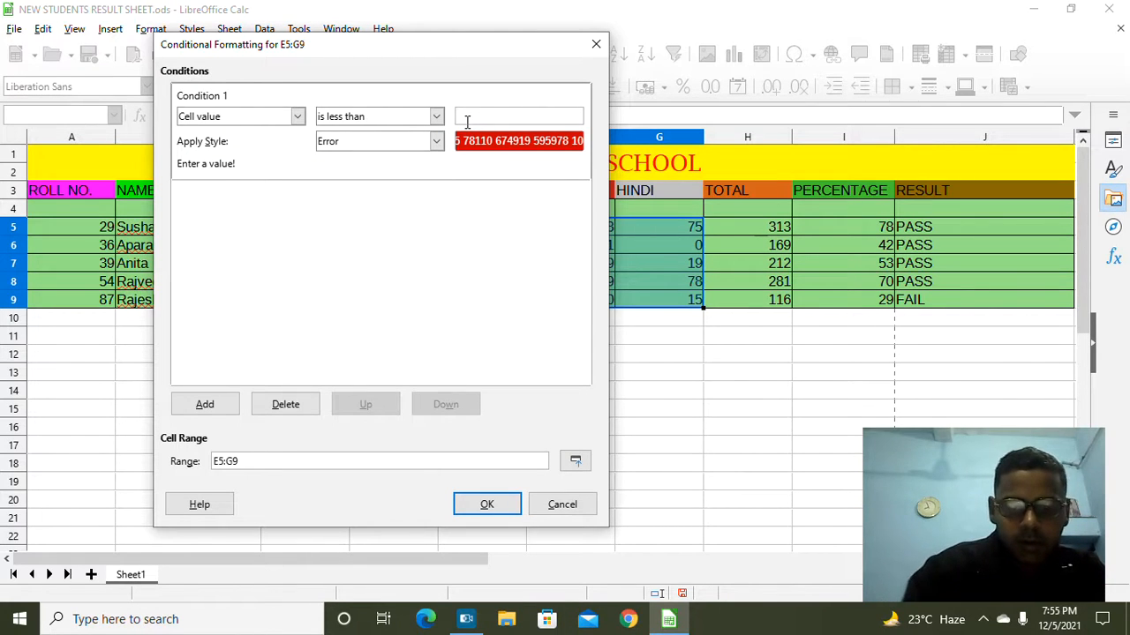
type("9")
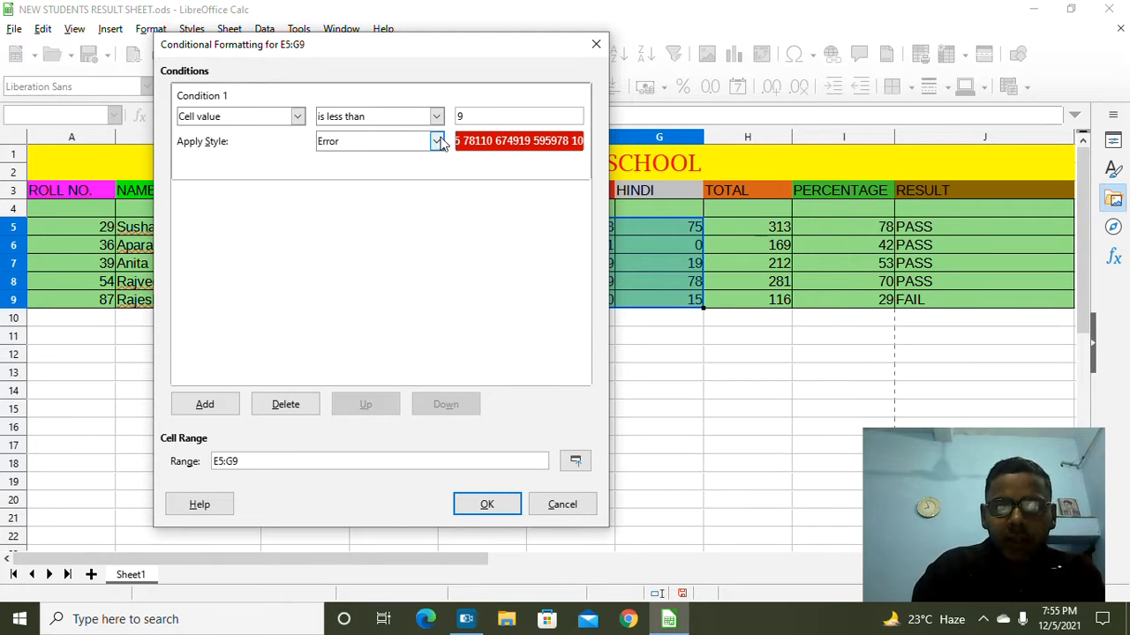
left_click(436, 142)
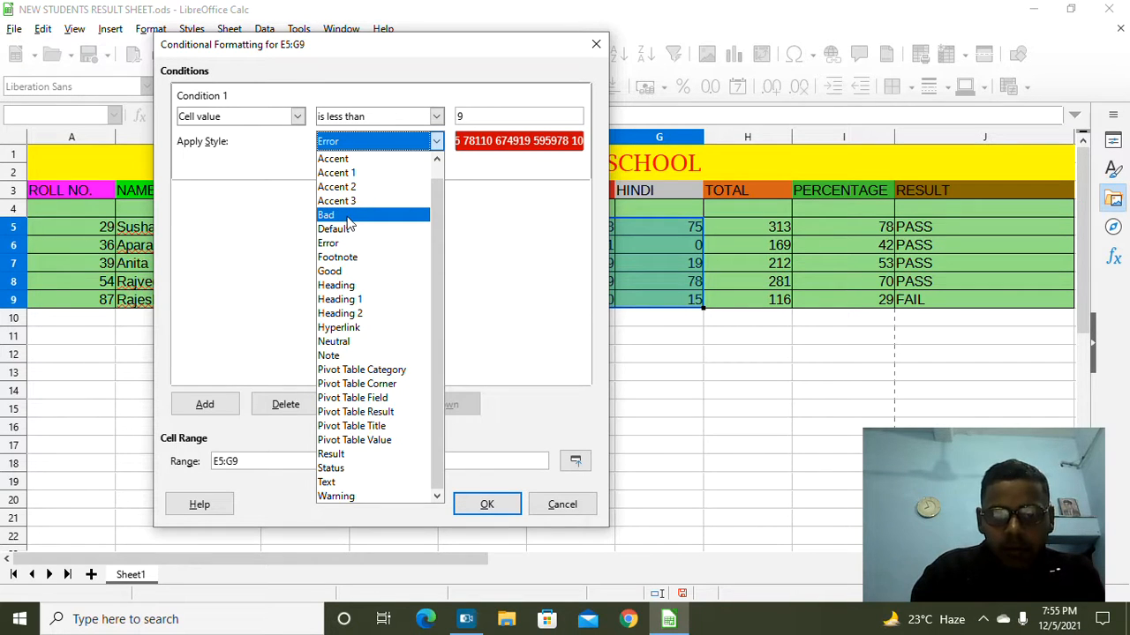
left_click(348, 216)
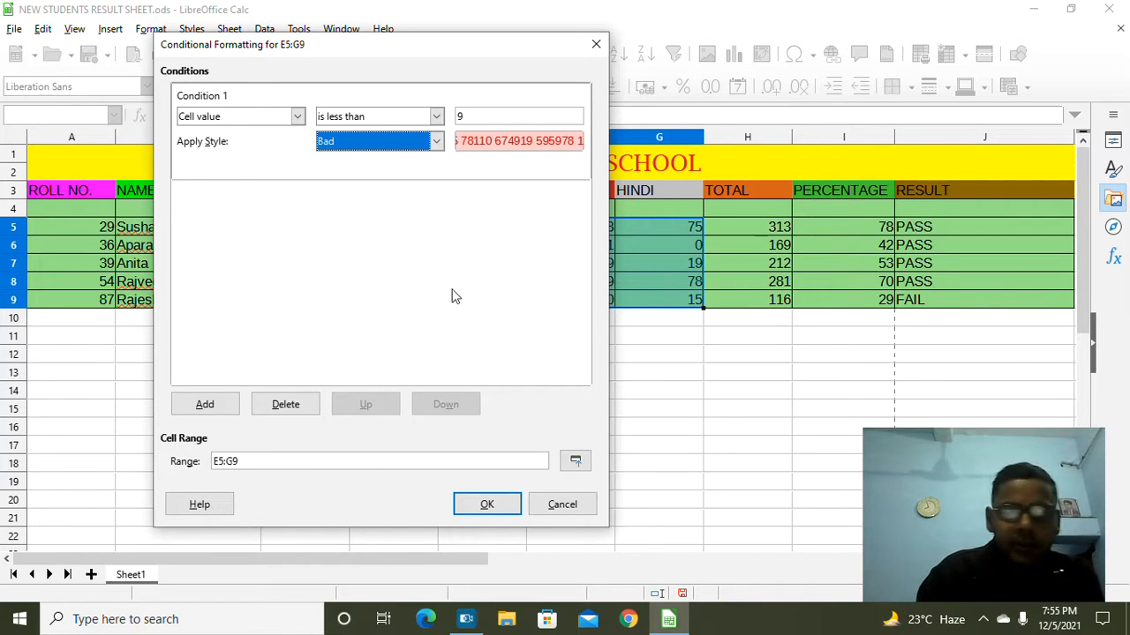
left_click(486, 506)
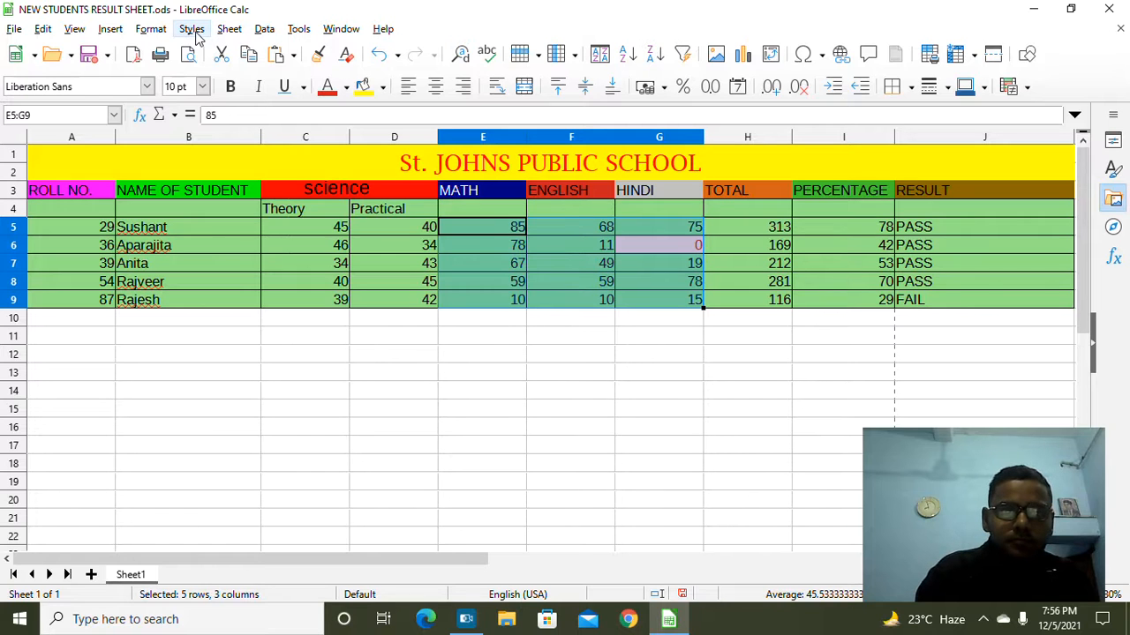
Step: Change the E5:G9 conditional rule threshold from 9 to 20, keeping the Bad style
left_click(154, 32)
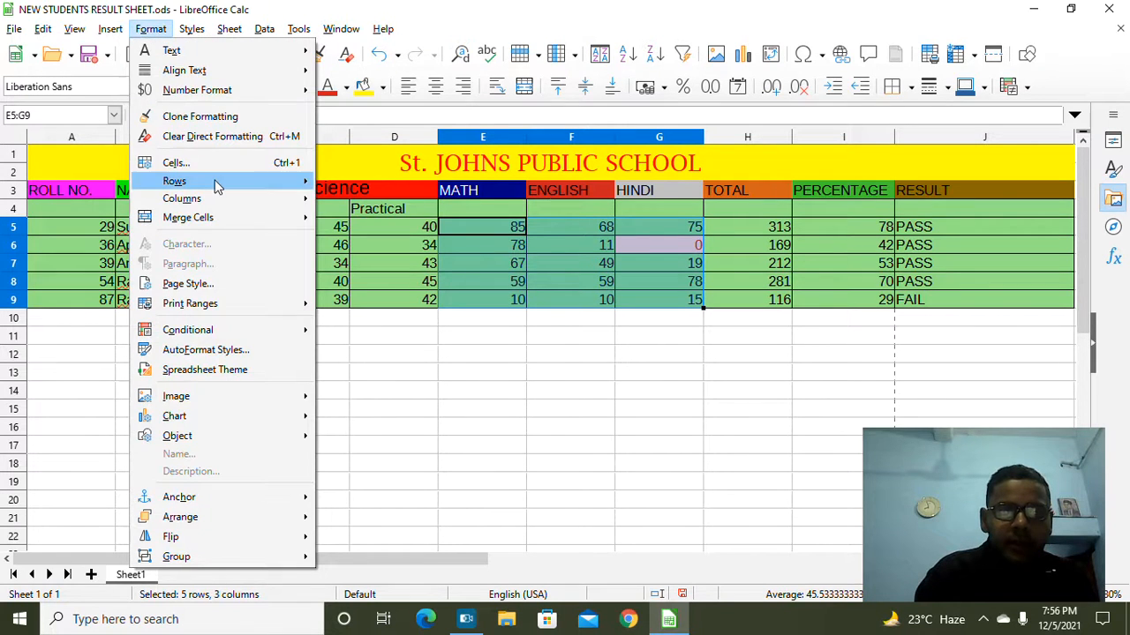
mouse_move(209, 328)
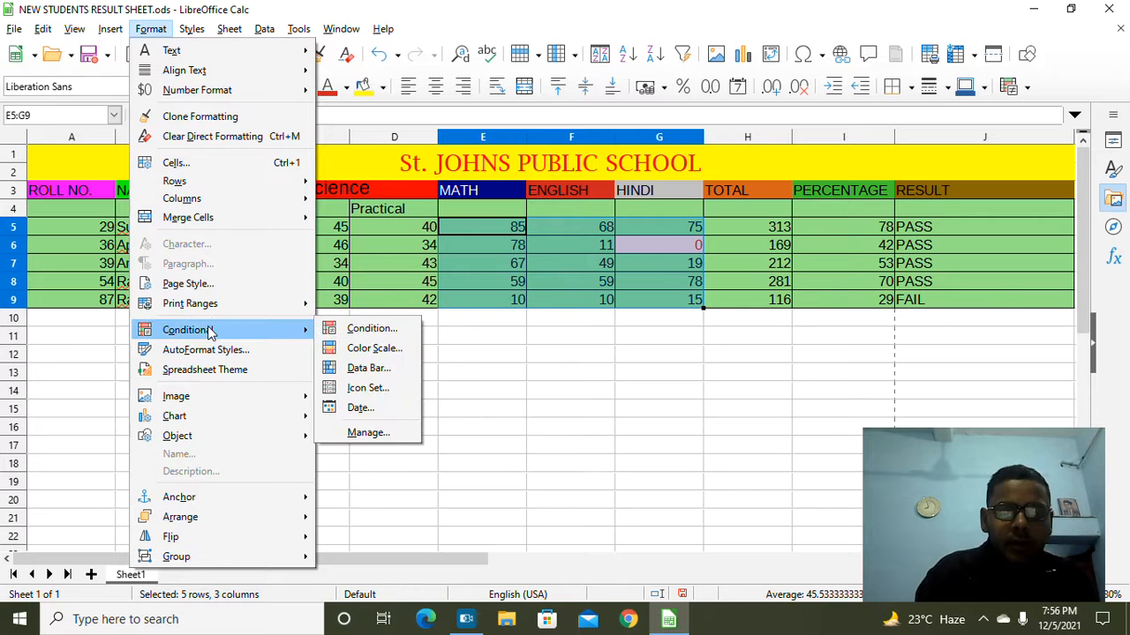
left_click(353, 333)
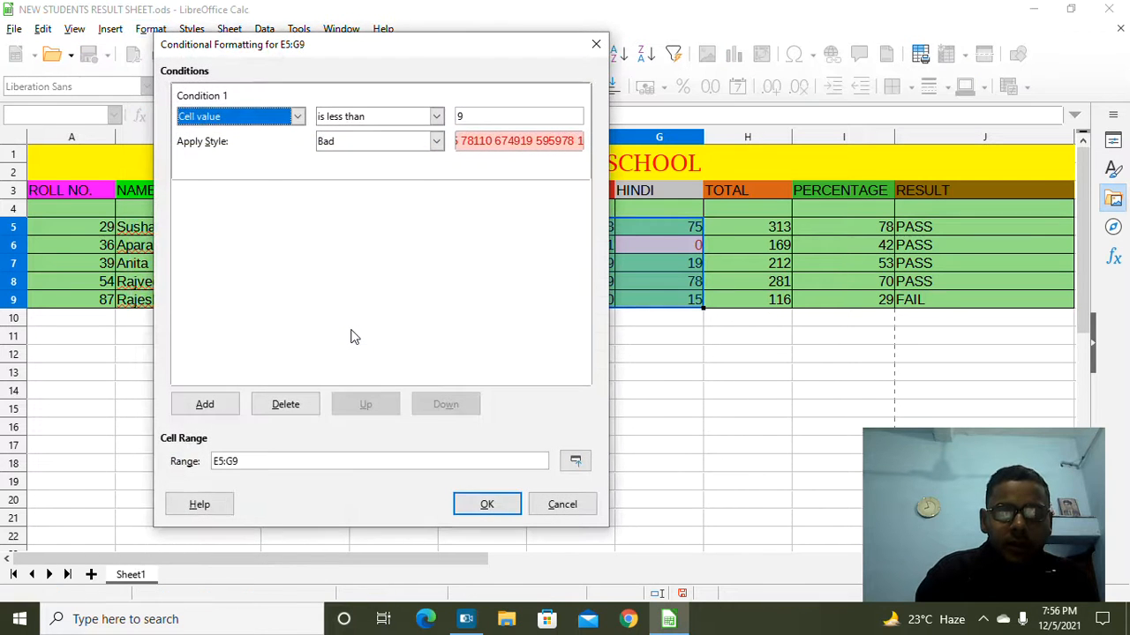
left_click(476, 117)
key("BackSpace")
type("20")
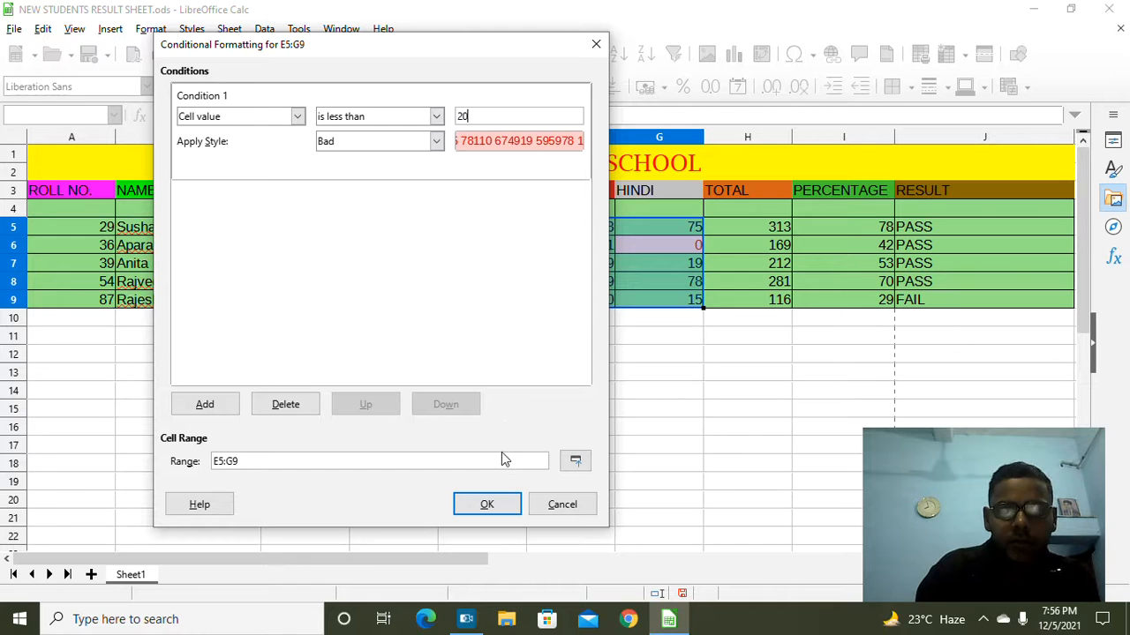
left_click(493, 505)
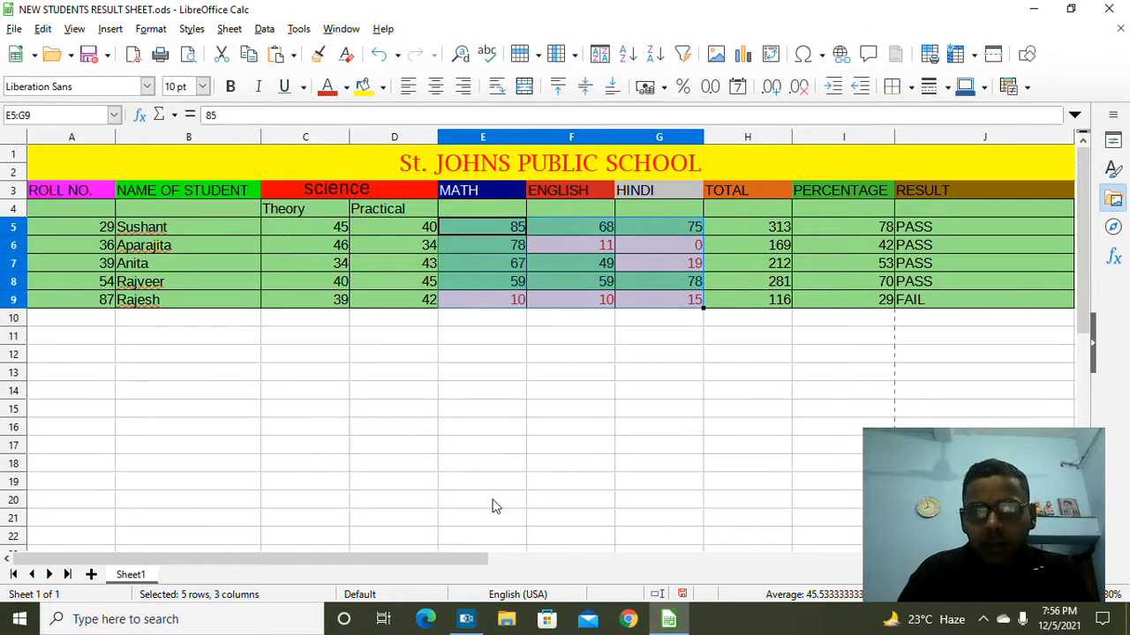
Step: Reopen the E5:G9 conditional formatting rule and confirm it unchanged
left_click(151, 29)
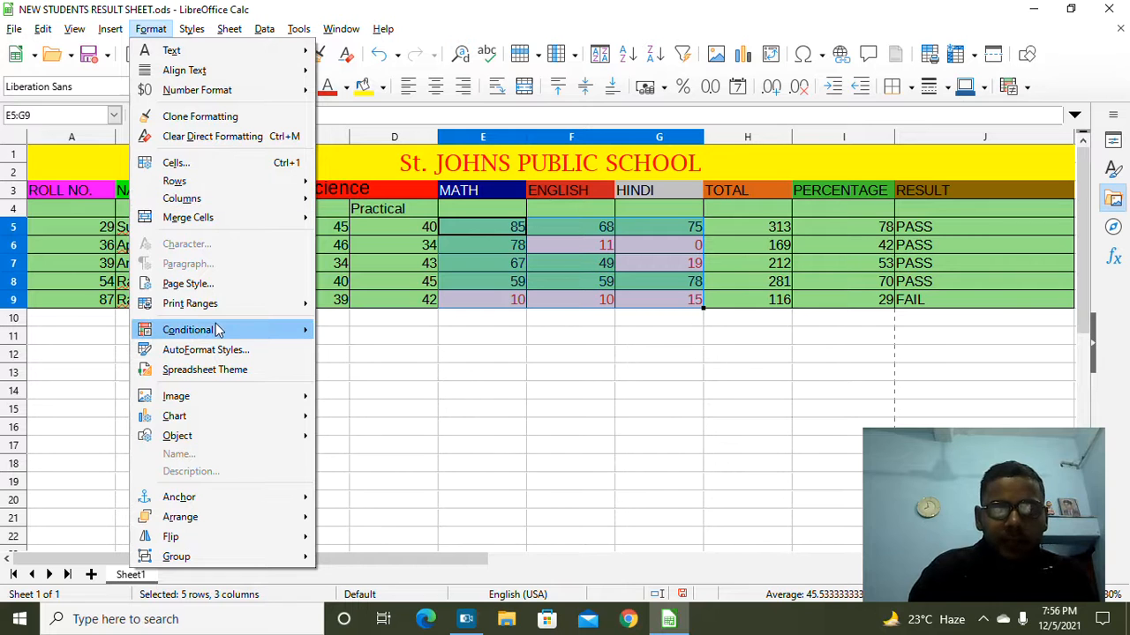
mouse_move(220, 333)
left_click(362, 329)
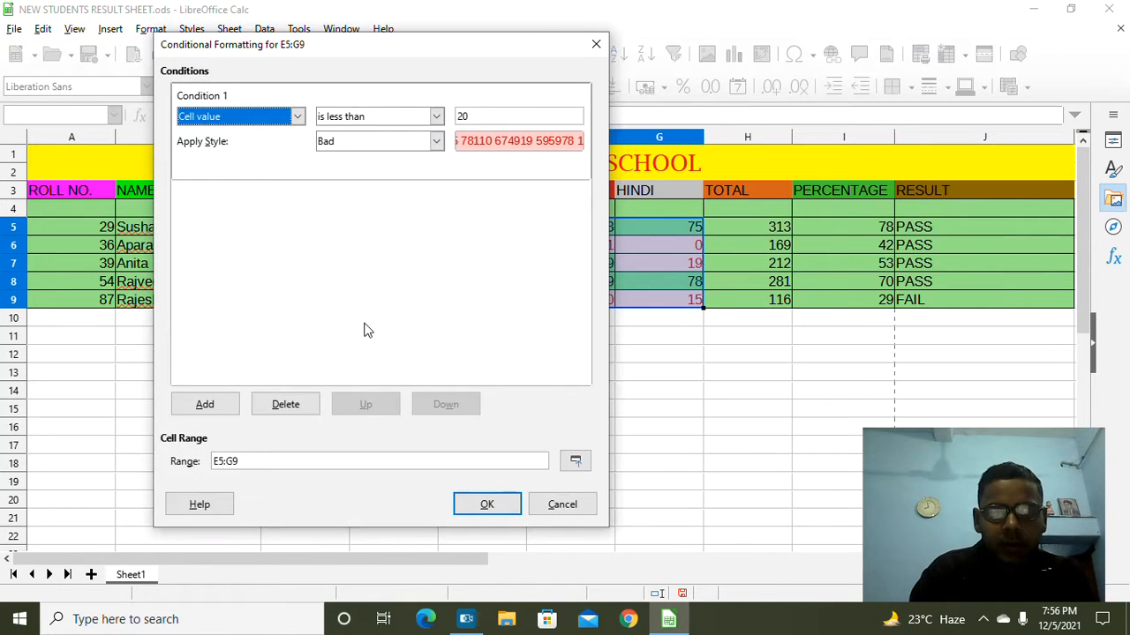
left_click(486, 505)
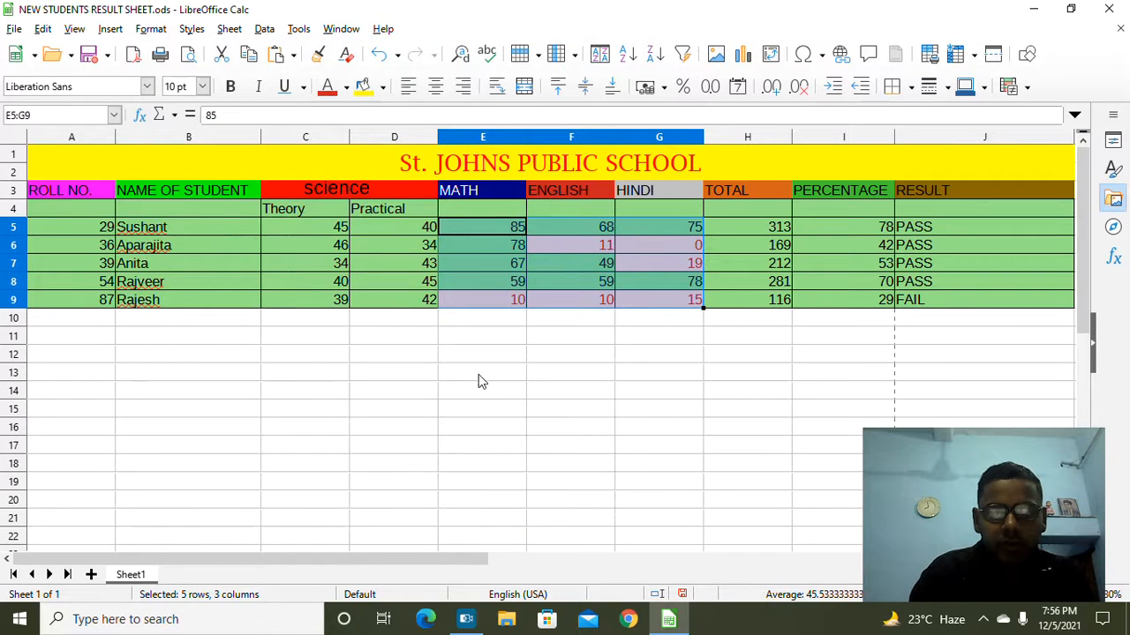
key("ctrl+c")
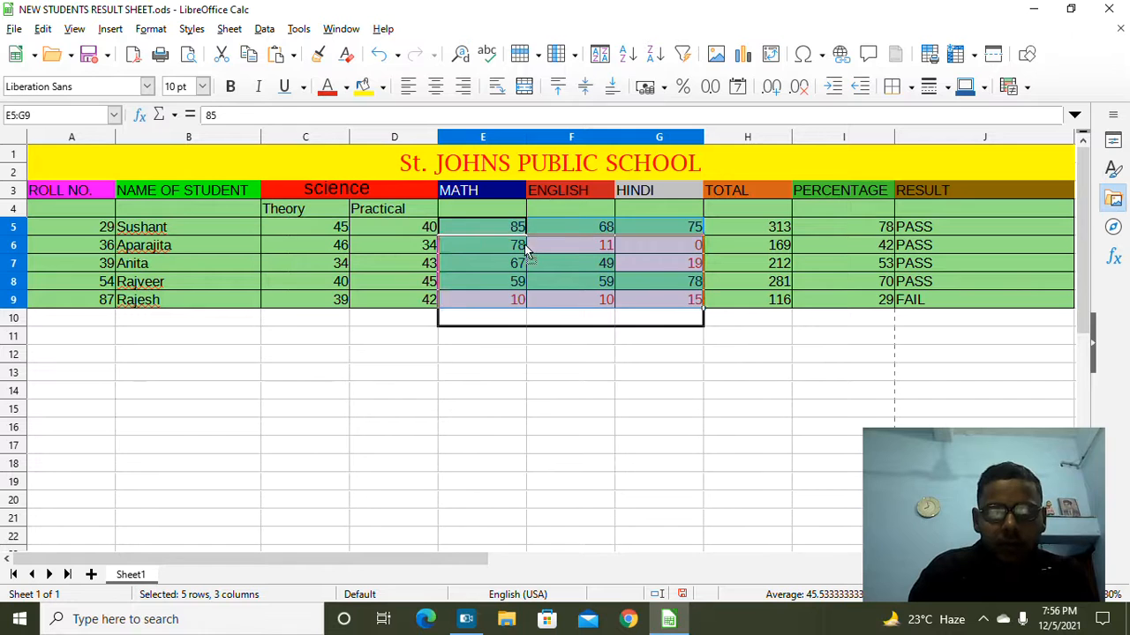
key("Escape")
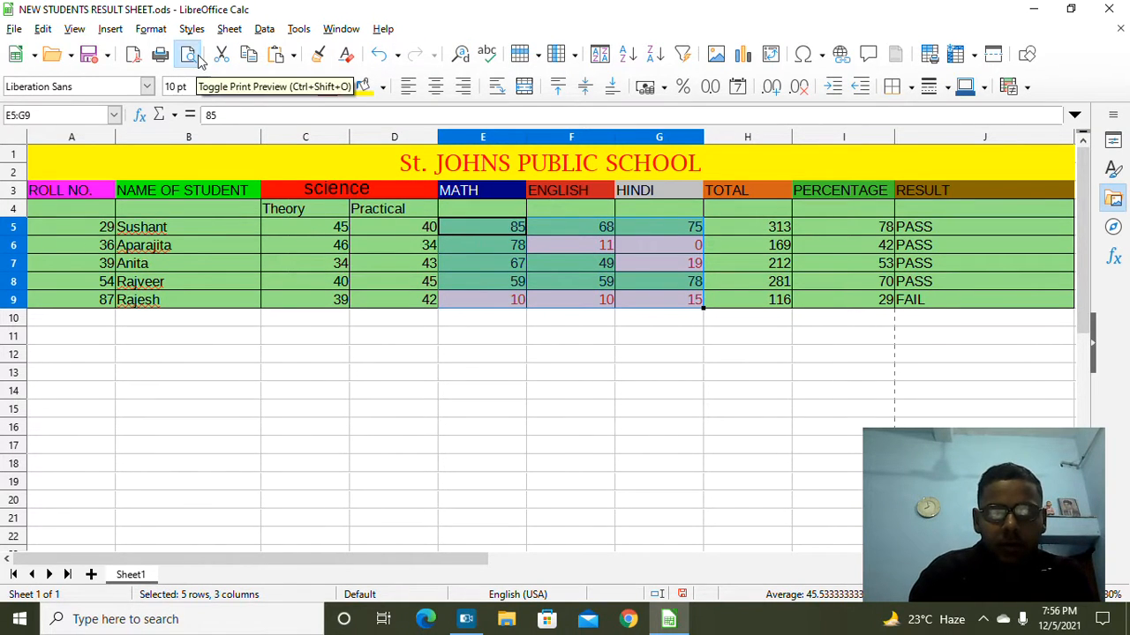
left_click(263, 32)
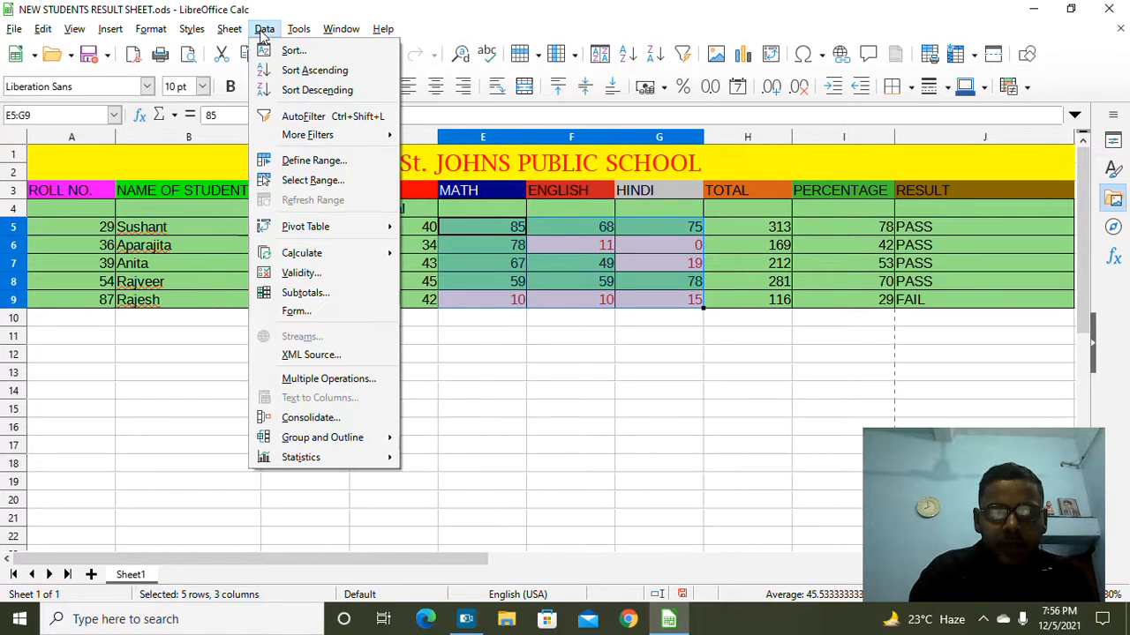
mouse_move(343, 229)
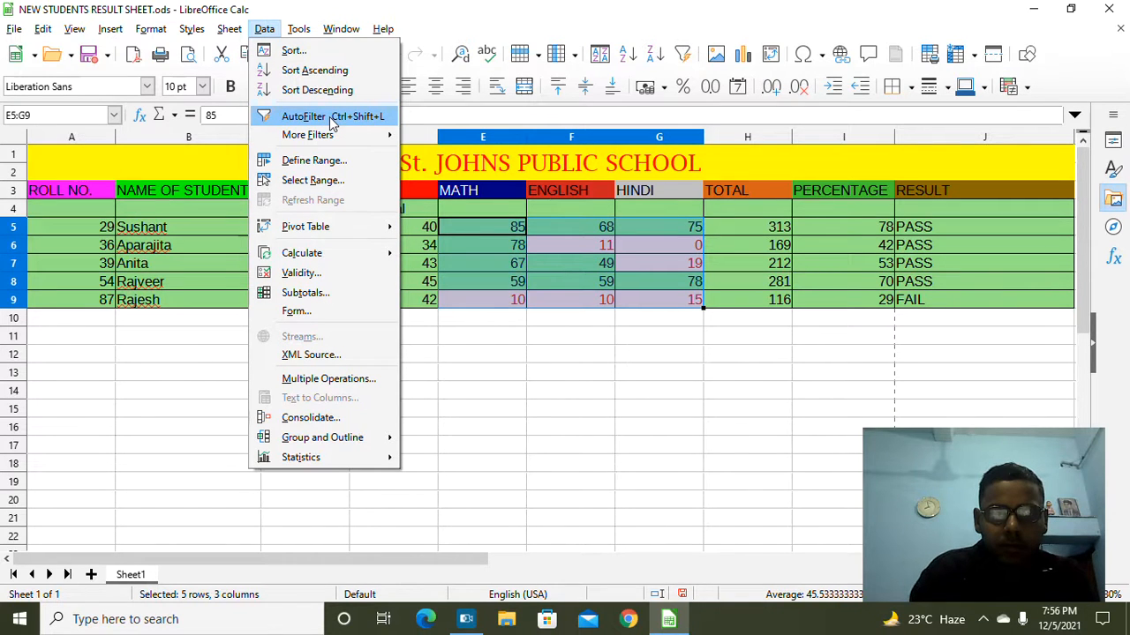
left_click(510, 356)
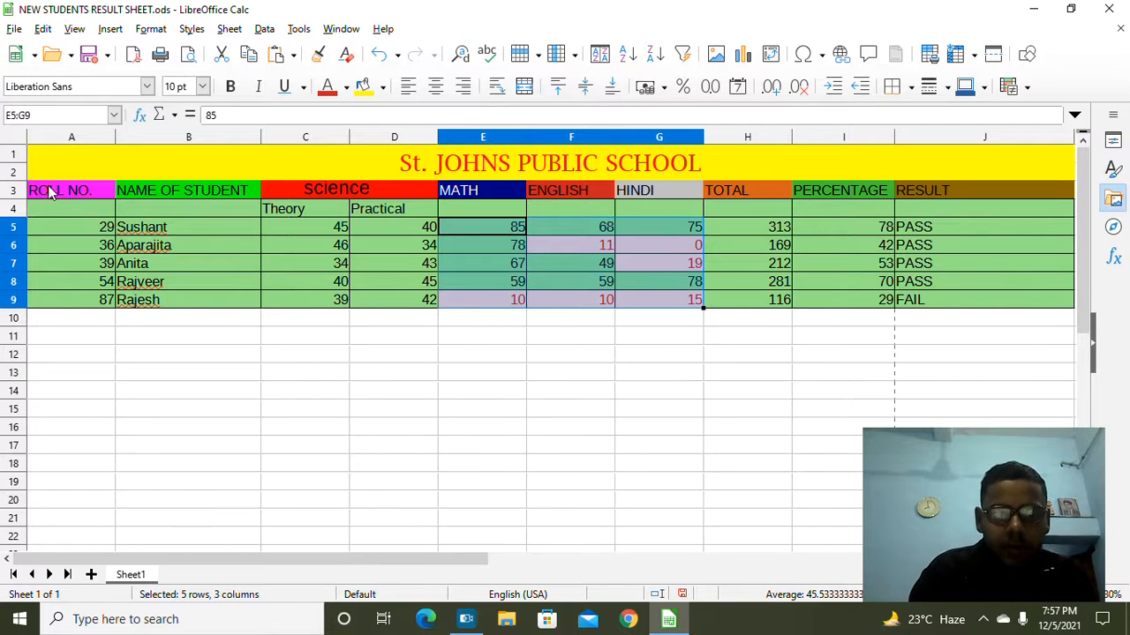
Step: Select rows 3–9 and enable AutoFilter, answering No to using the first line as headers
left_click(16, 192)
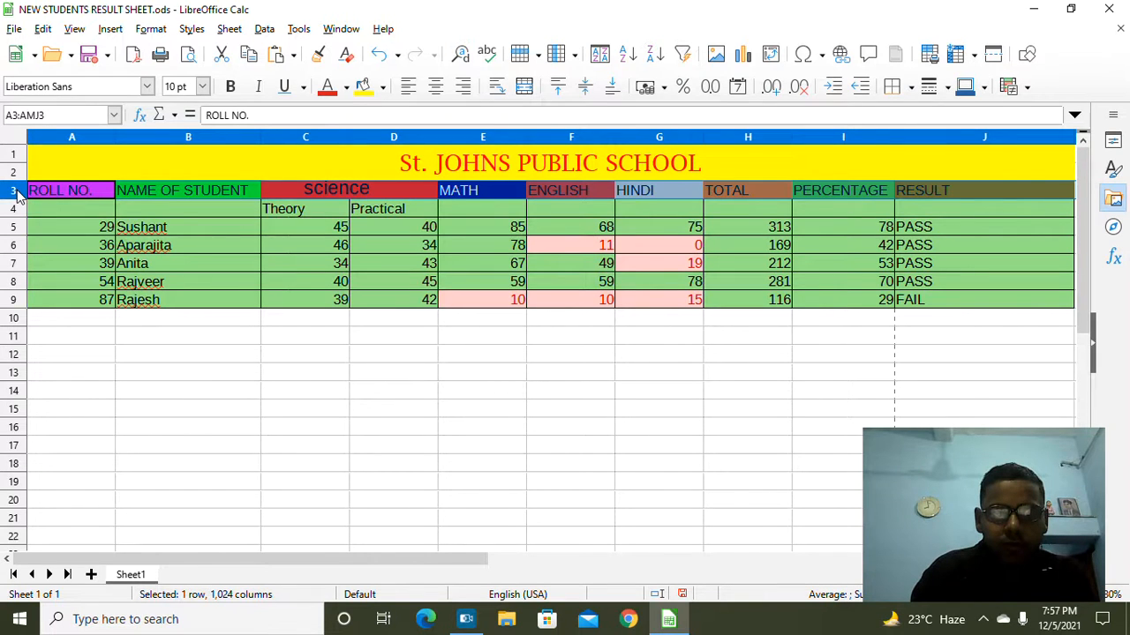
left_click_drag(16, 192, 168, 303)
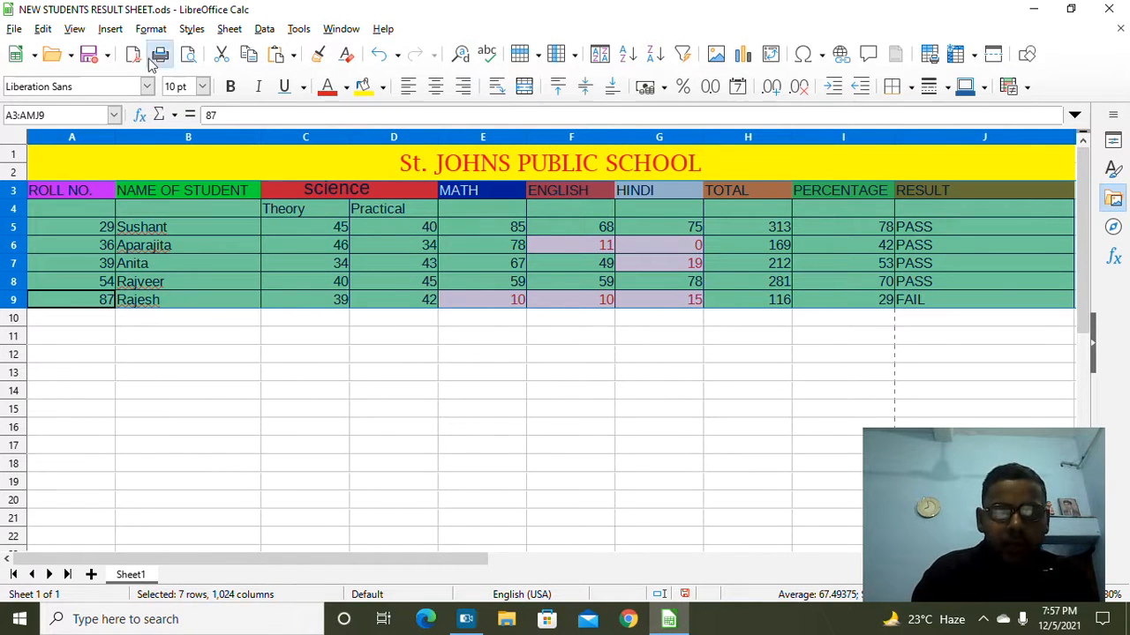
left_click(262, 30)
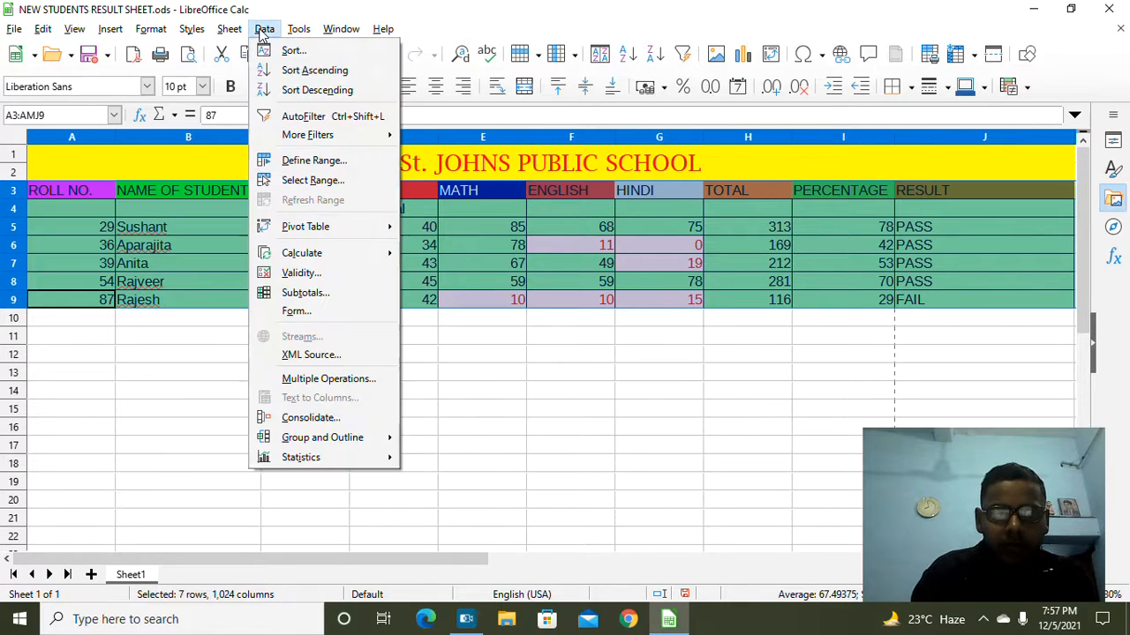
left_click(289, 115)
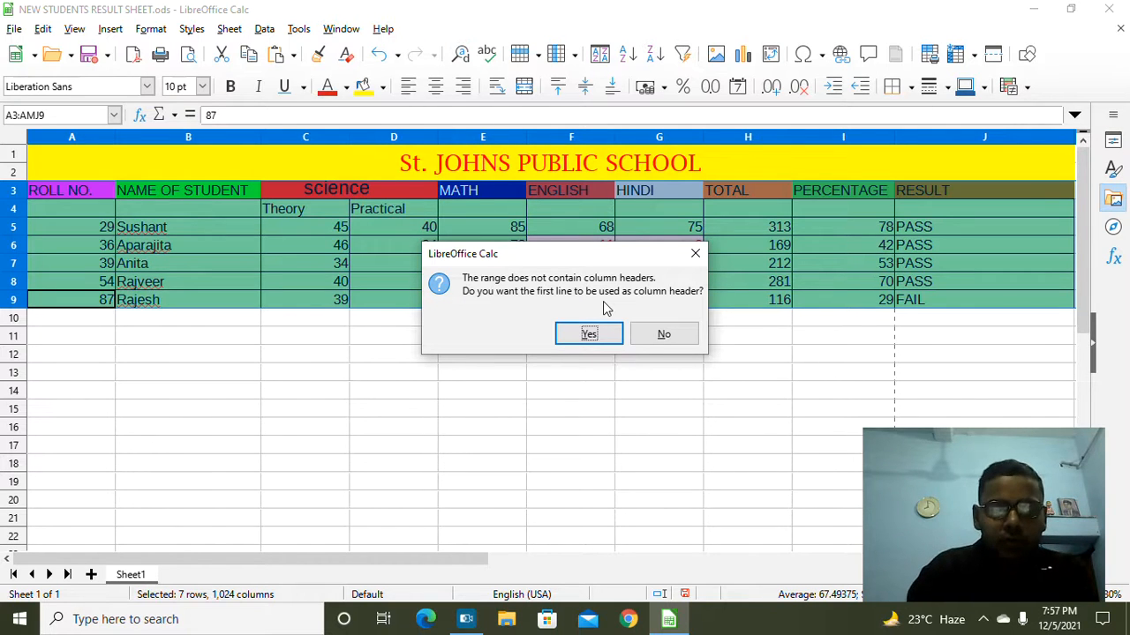
left_click(665, 335)
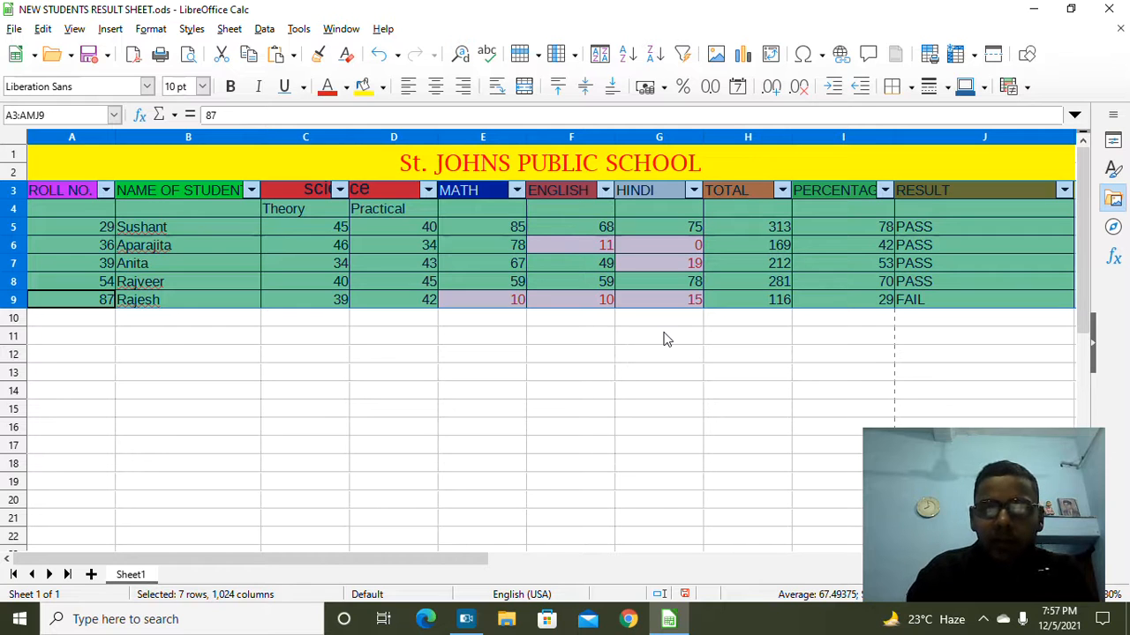
Step: Filter the PERCENTAGE column to show only 70, leaving just row 8 visible
left_click(883, 190)
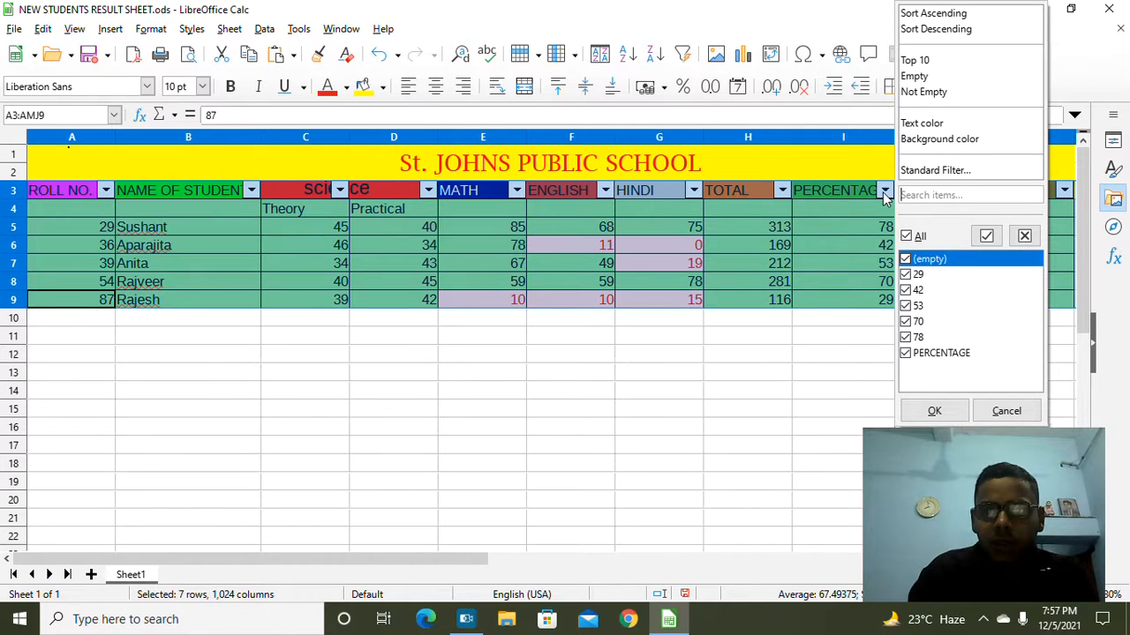
left_click(909, 237)
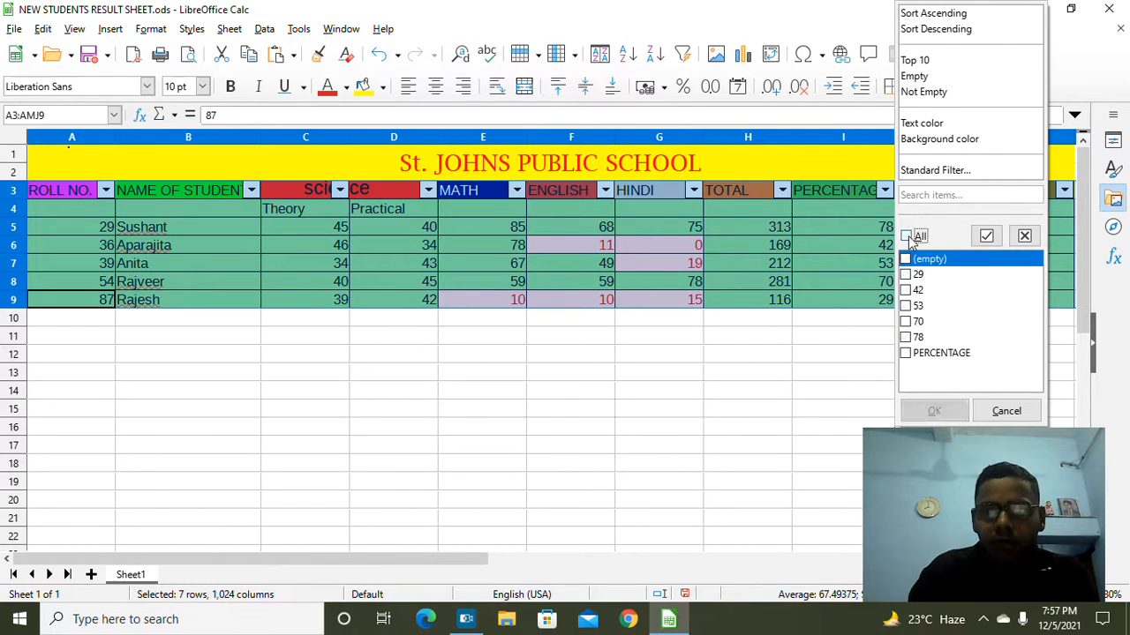
left_click(906, 322)
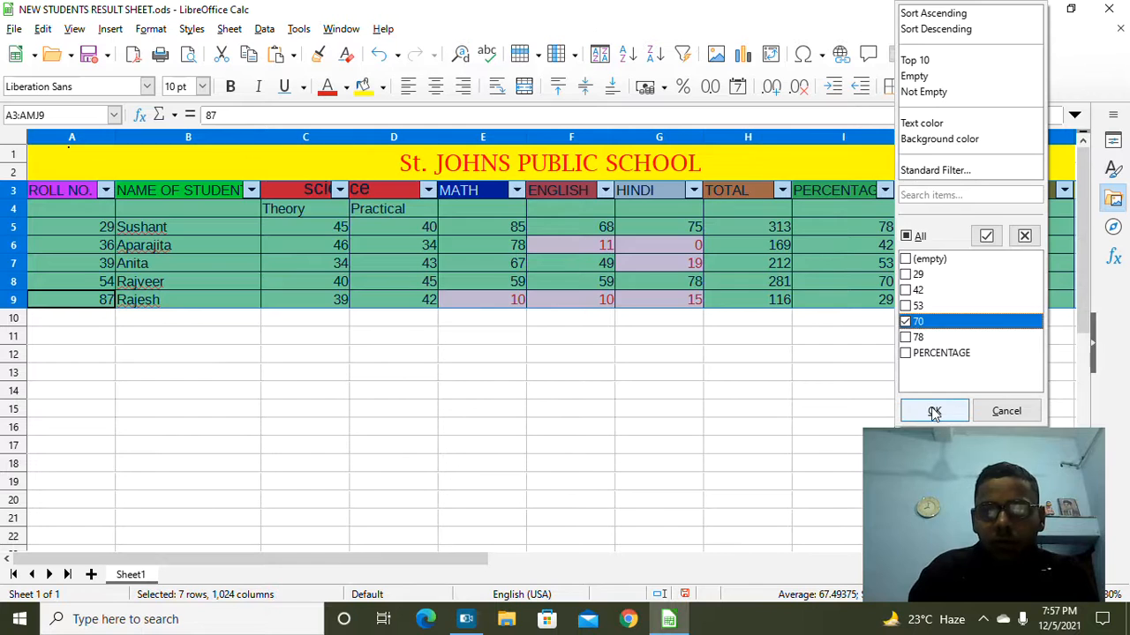
left_click(934, 410)
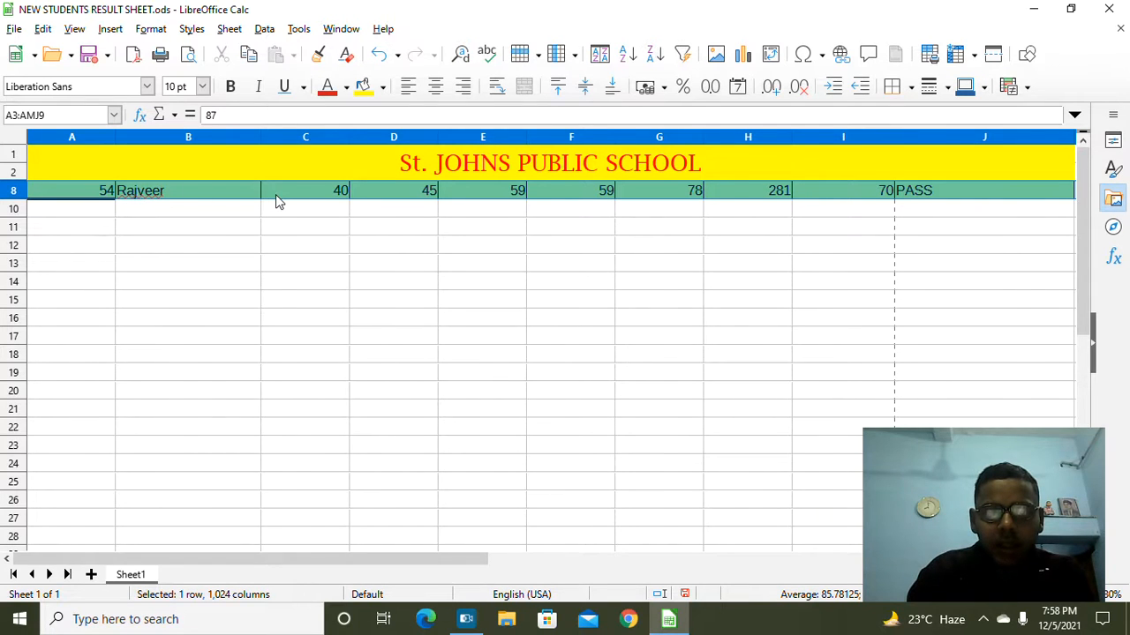
scroll(275, 201, "right", 3)
scroll(275, 201, "right", 5)
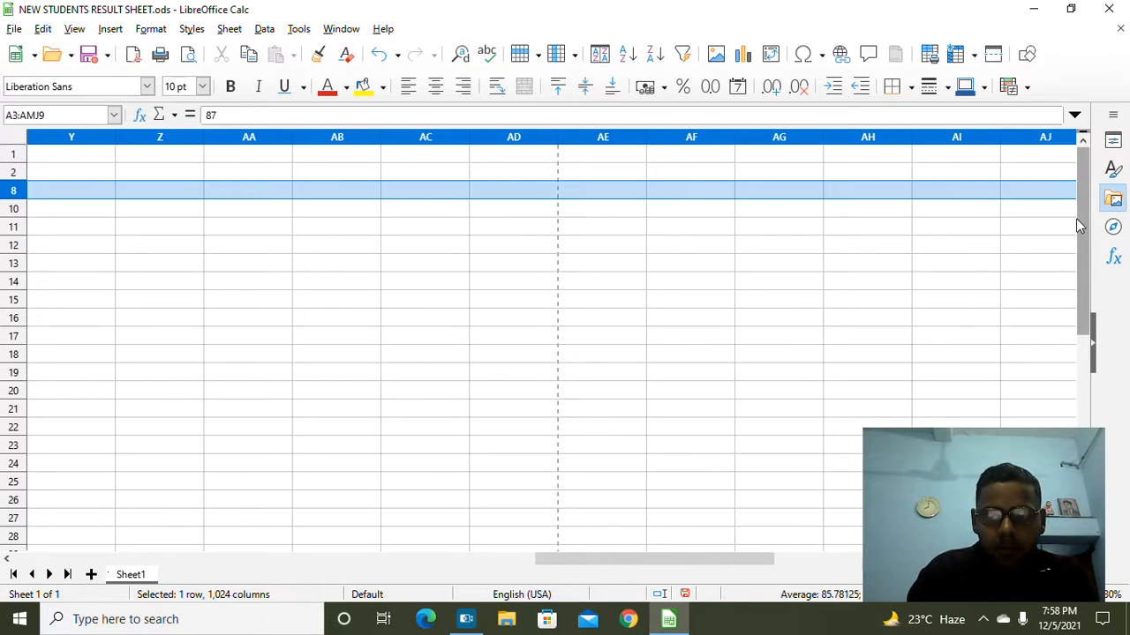
Step: Return the view to columns A–J, switch AutoFilter off, and start editing cell C10
left_click_drag(1083, 206, 1076, 153)
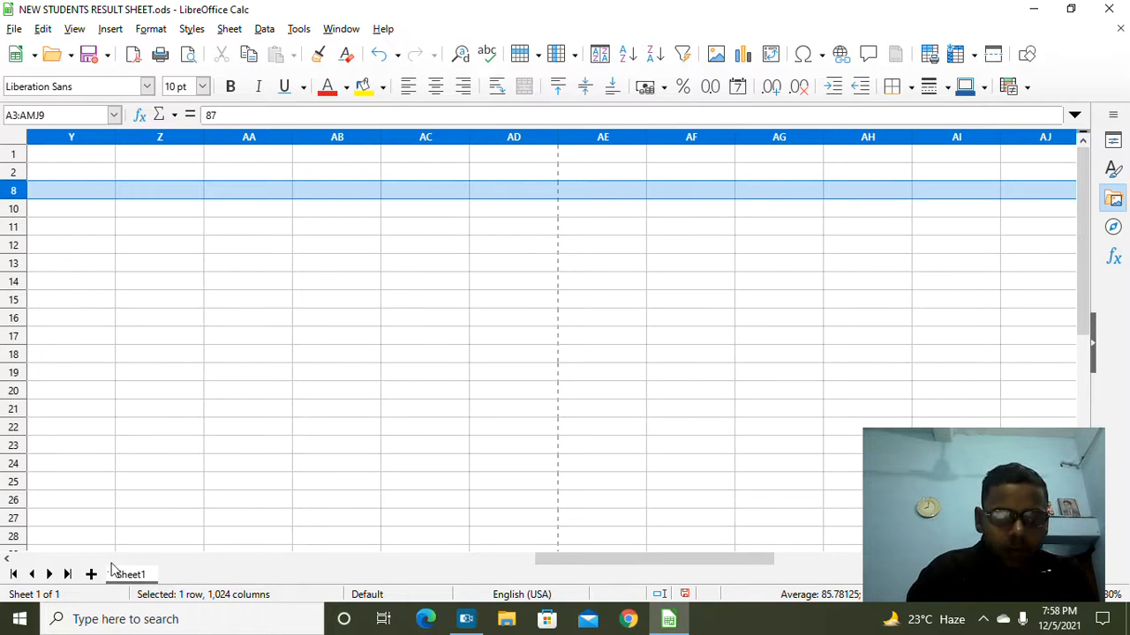
left_click(51, 560)
left_click(53, 561)
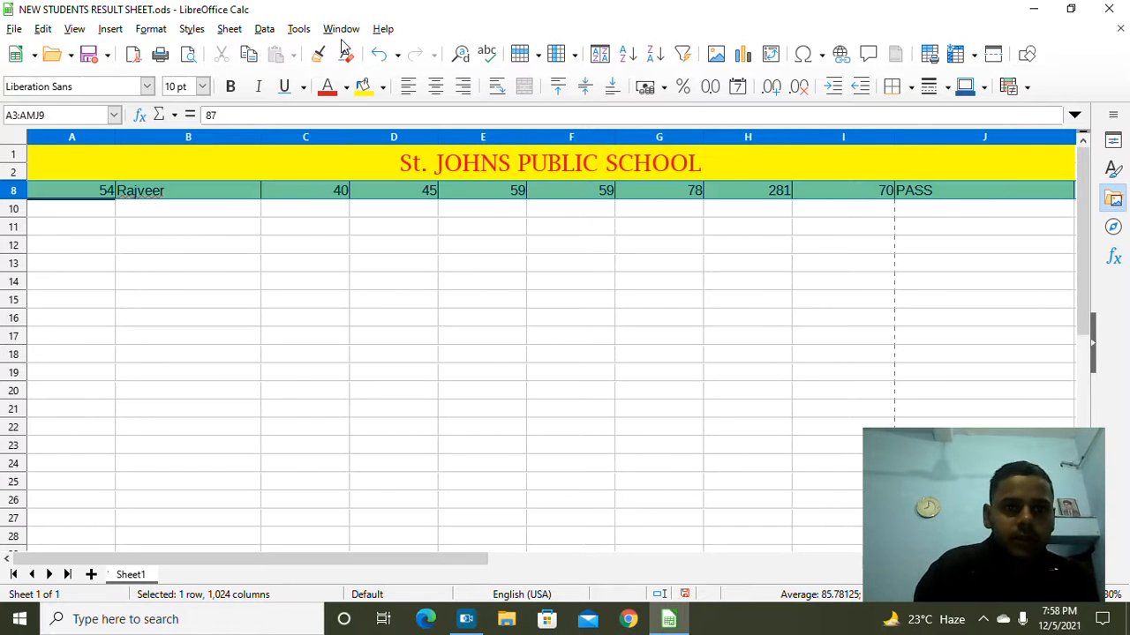
left_click(265, 31)
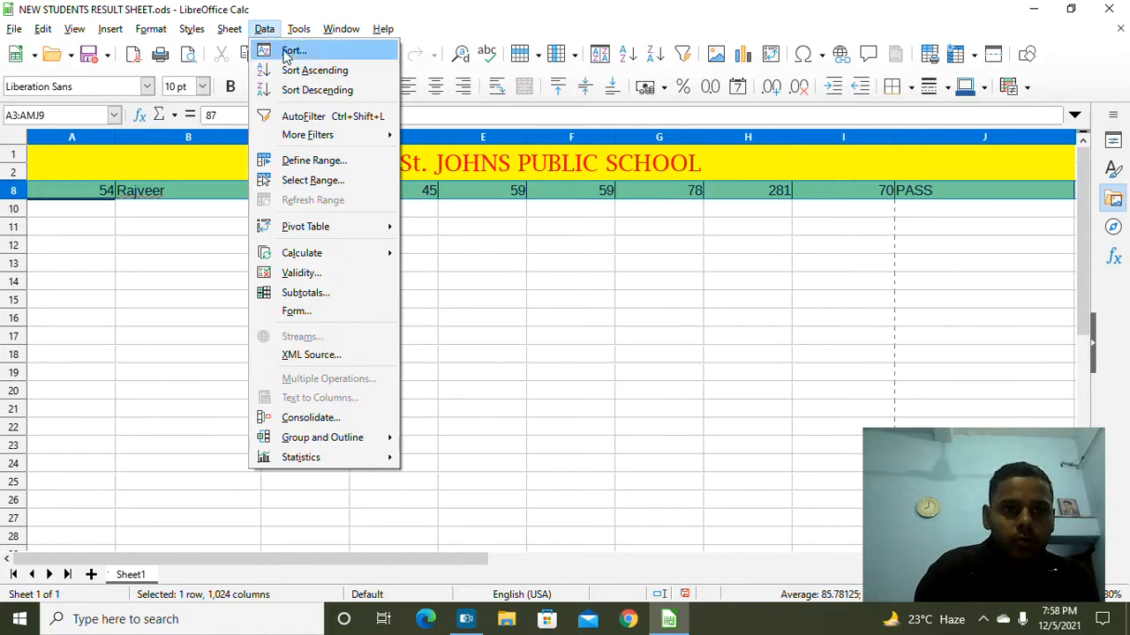
left_click(303, 117)
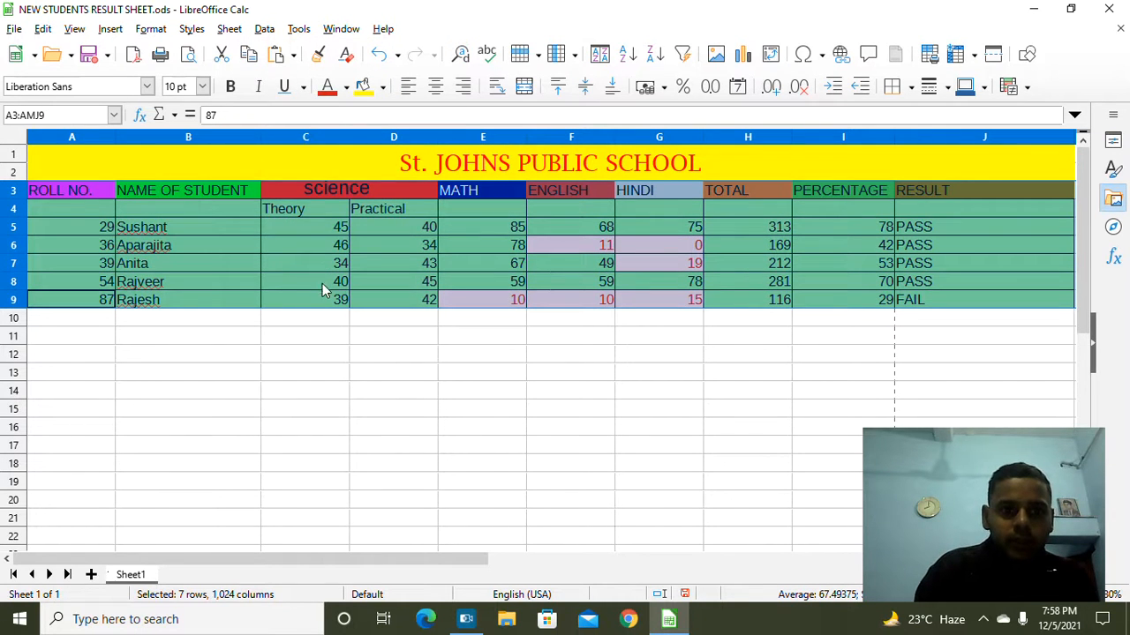
double_click(311, 315)
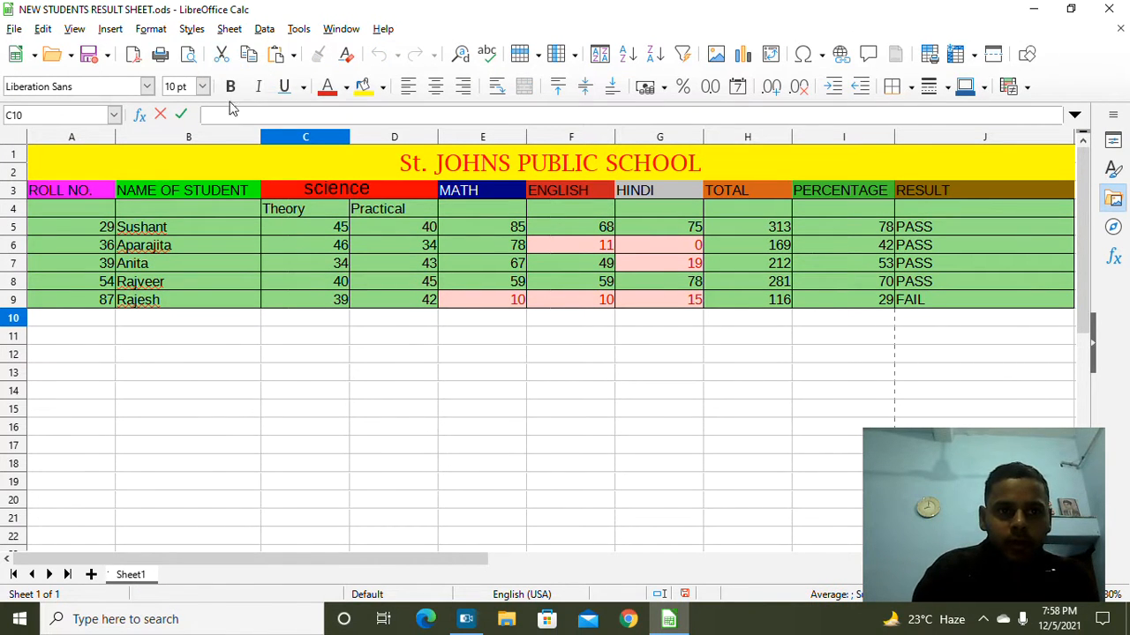
Step: Select rows 1–9 and open the Data > Validity dialog for them
left_click_drag(15, 157, 237, 305)
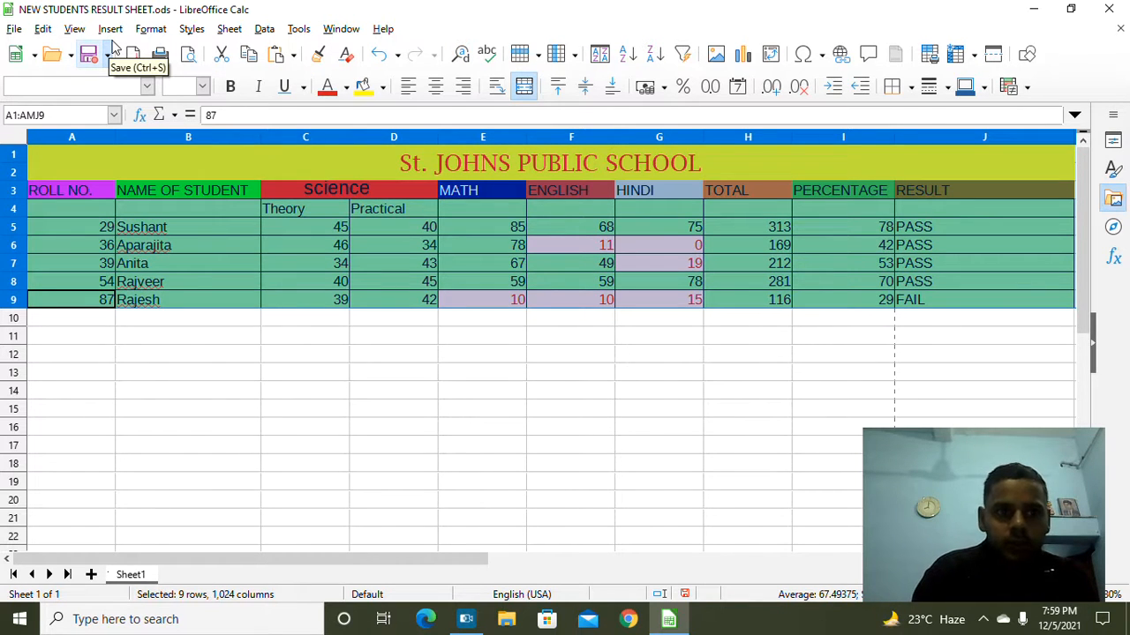
left_click(150, 28)
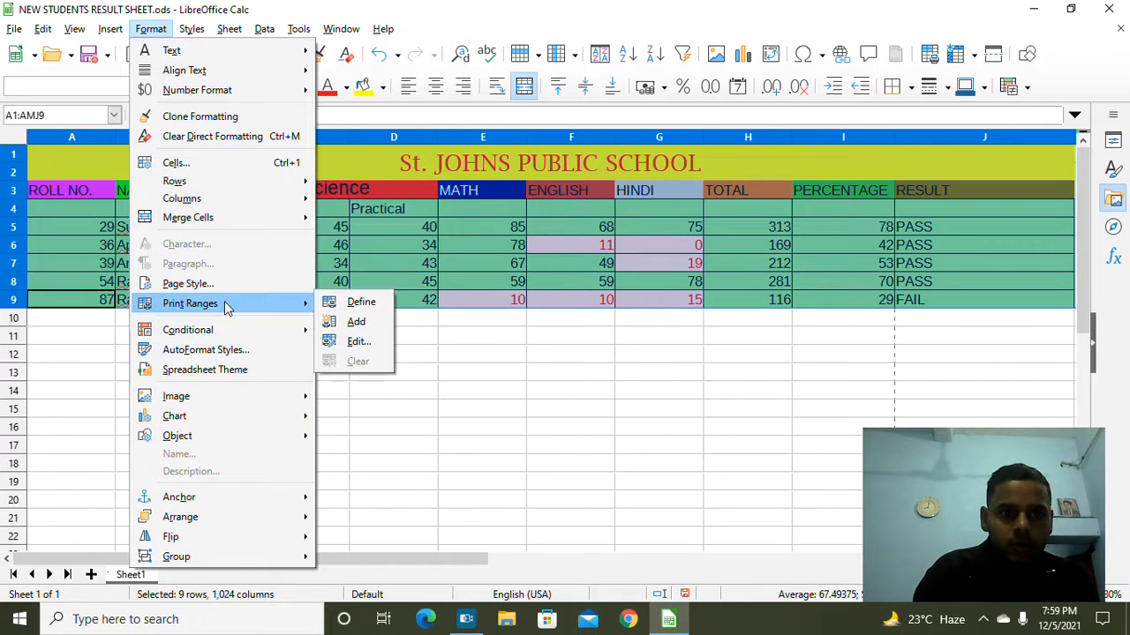
left_click(265, 29)
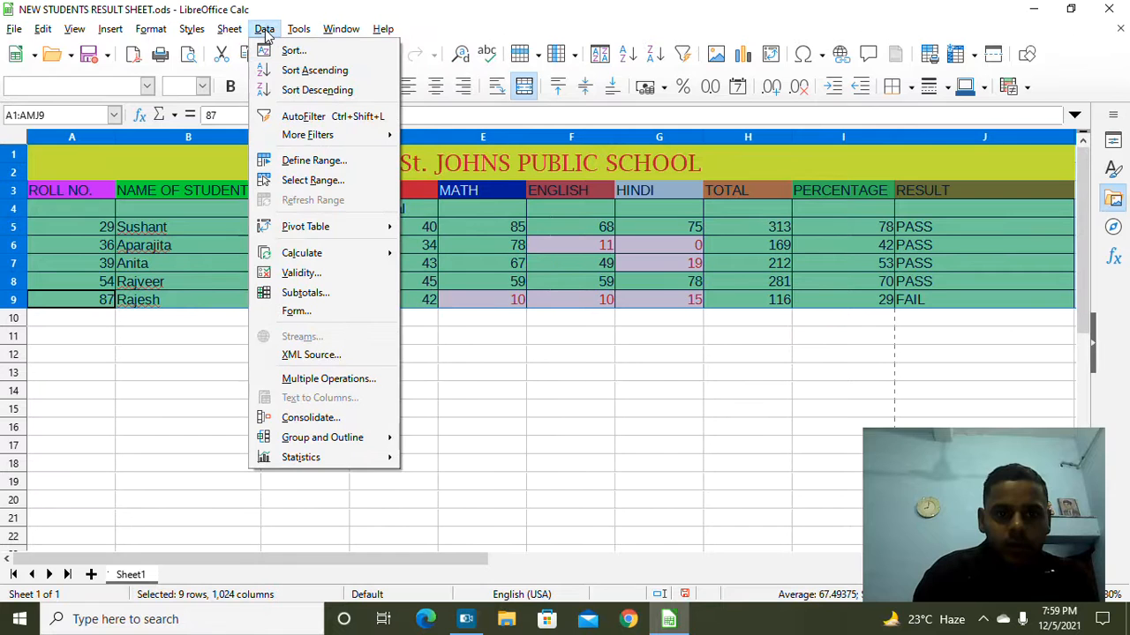
left_click(301, 275)
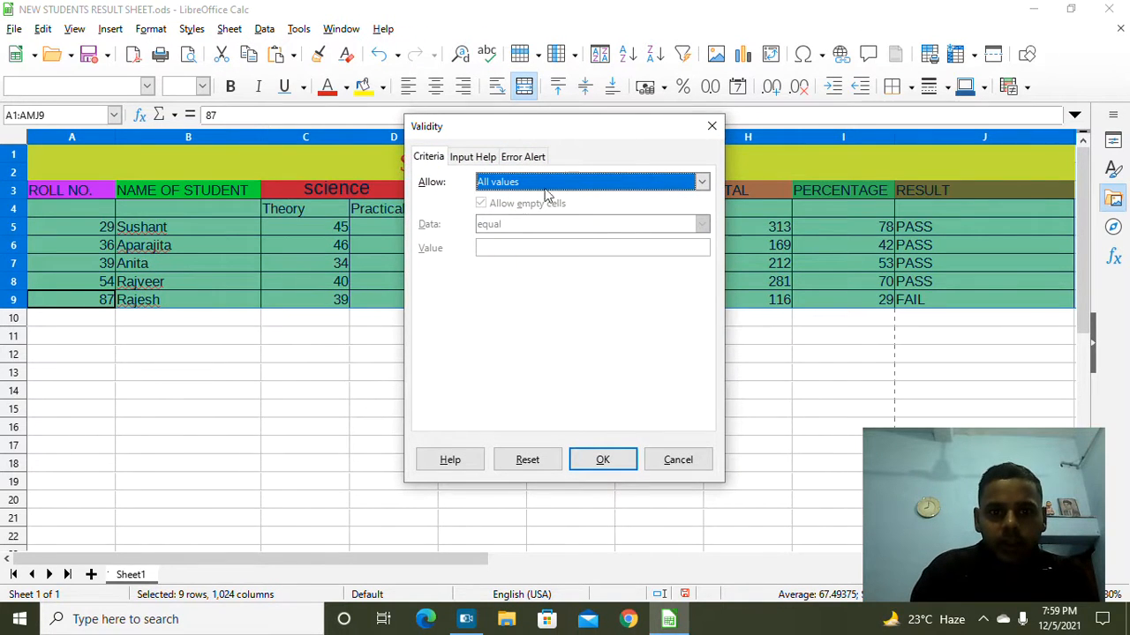
Step: Set the validity rule to whole numbers less than a maximum of 100 and apply it
left_click(701, 181)
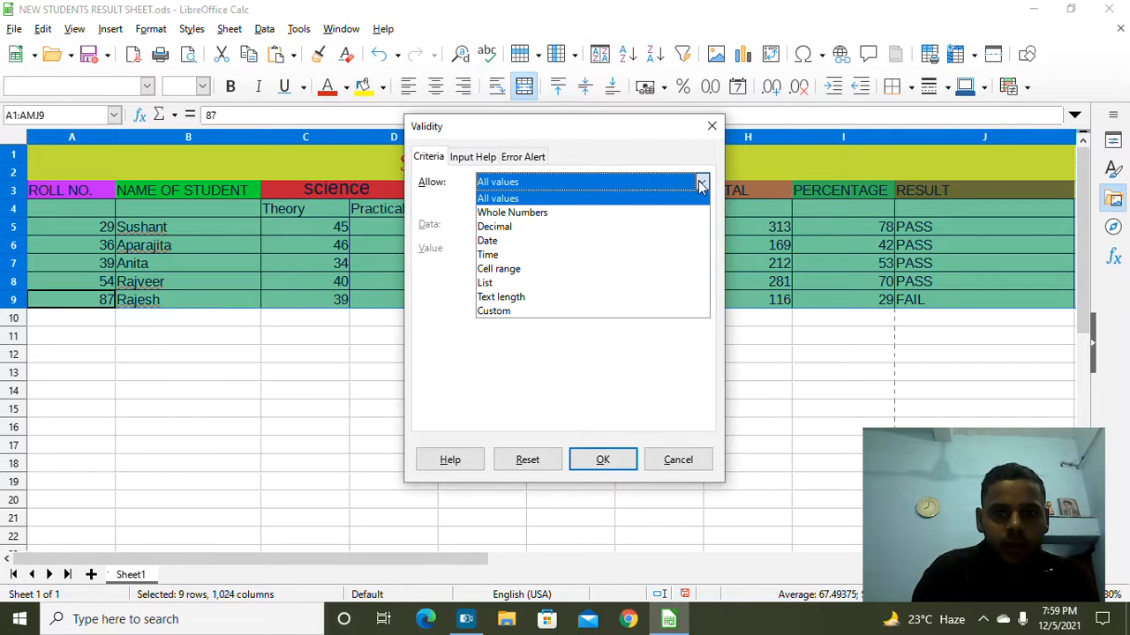
left_click(619, 217)
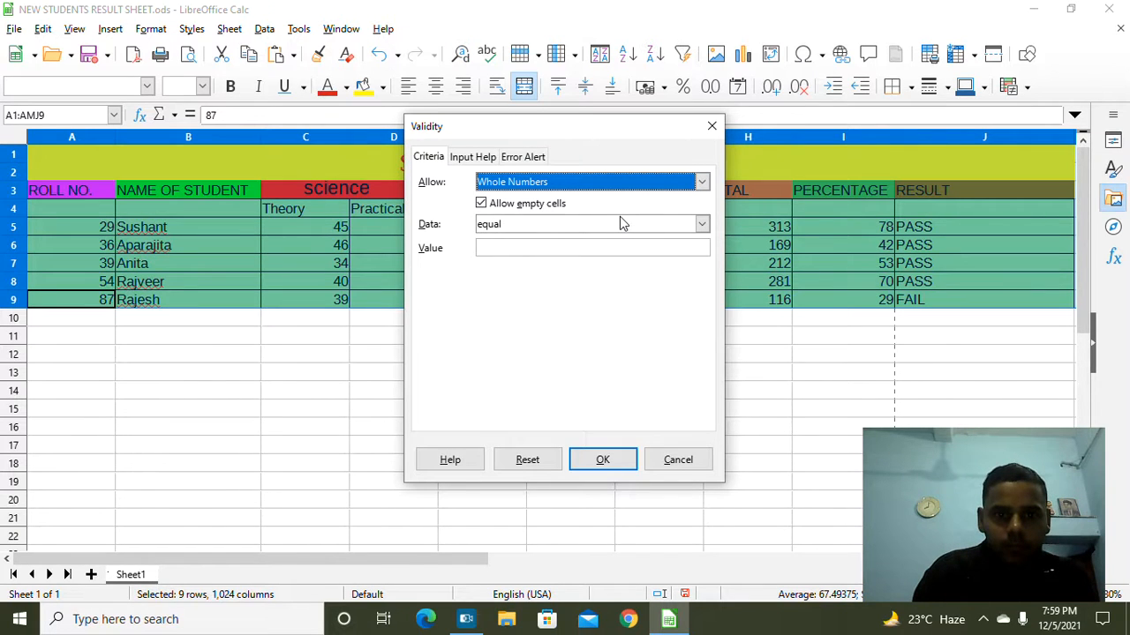
left_click(707, 226)
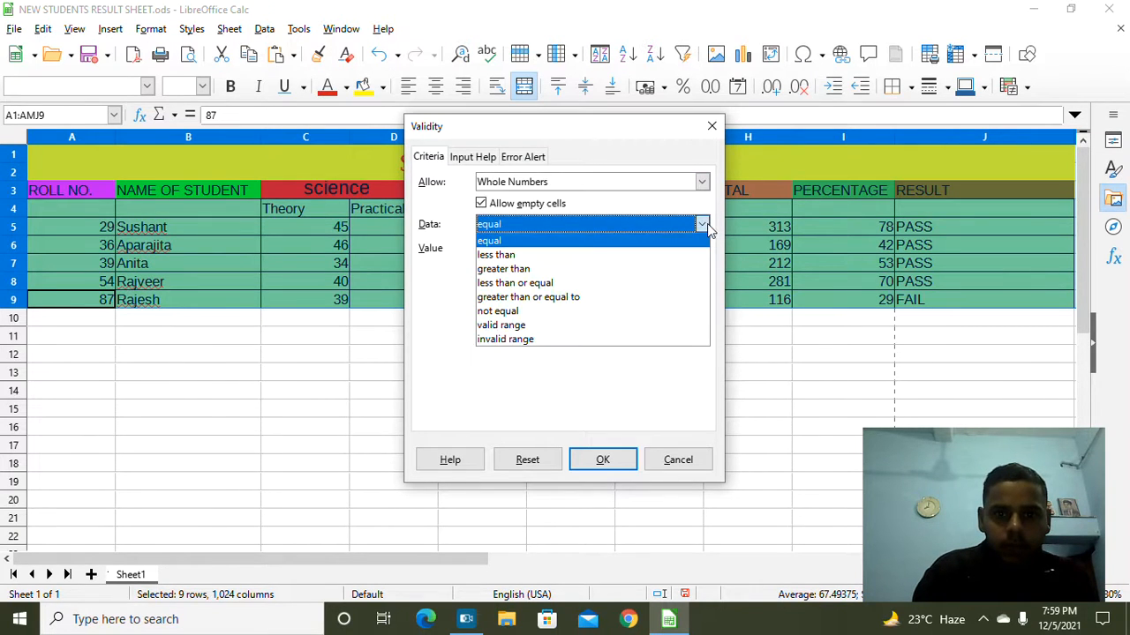
left_click(651, 263)
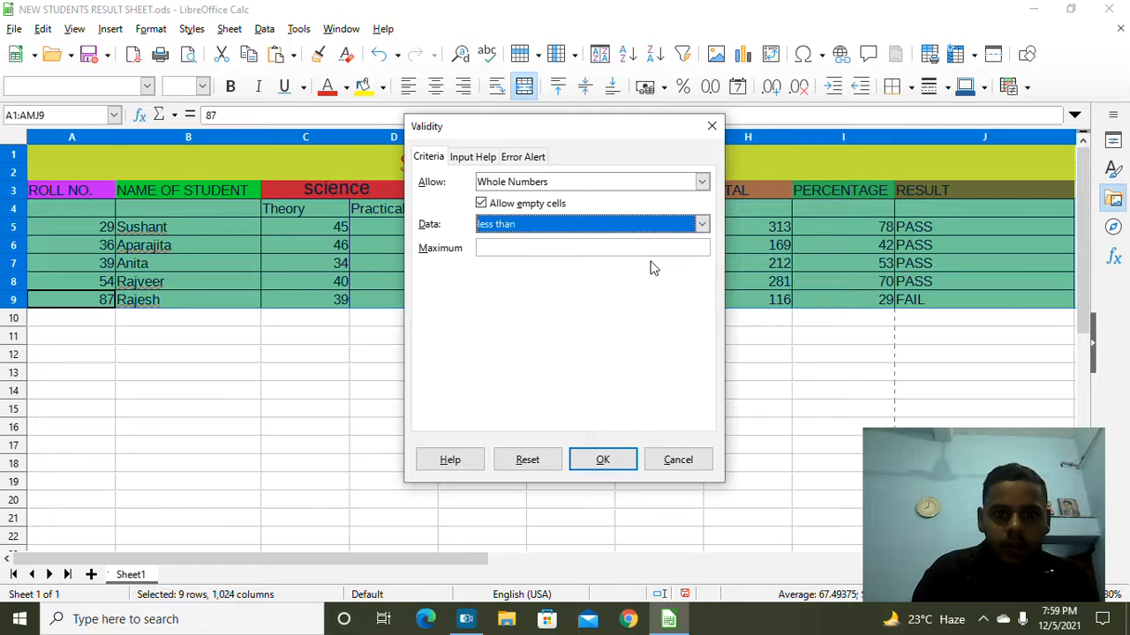
left_click(550, 248)
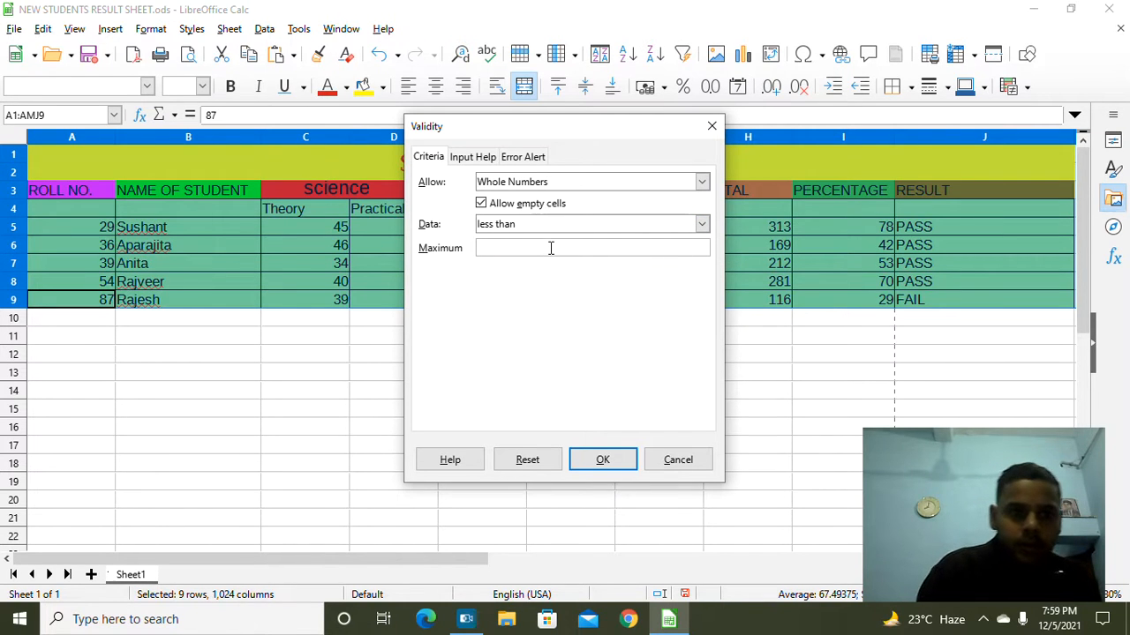
type("100")
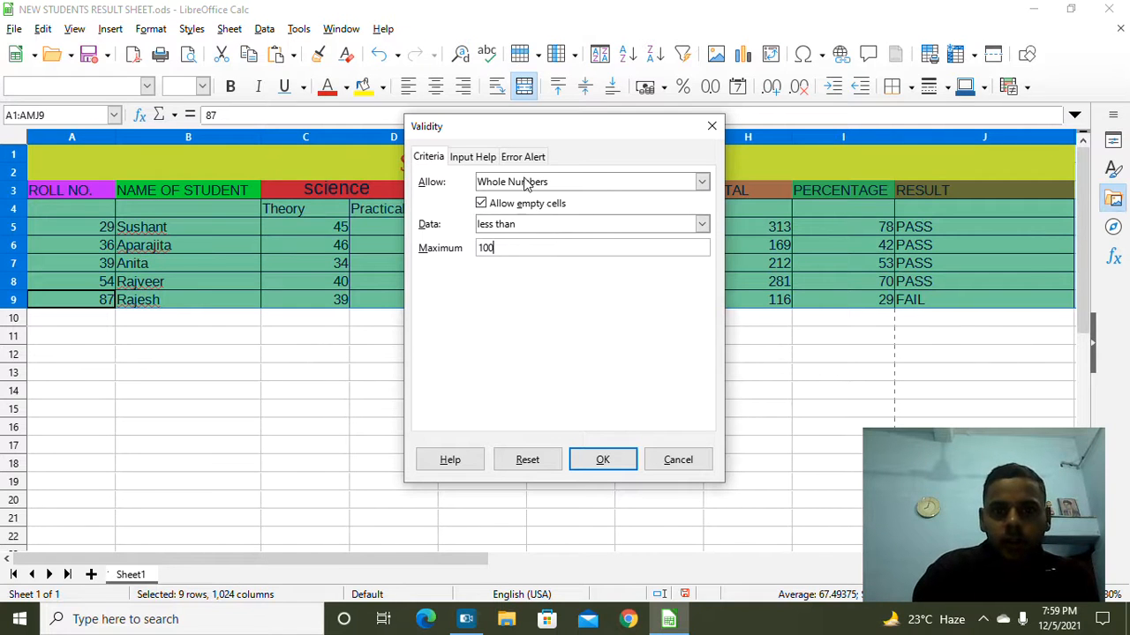
left_click(603, 459)
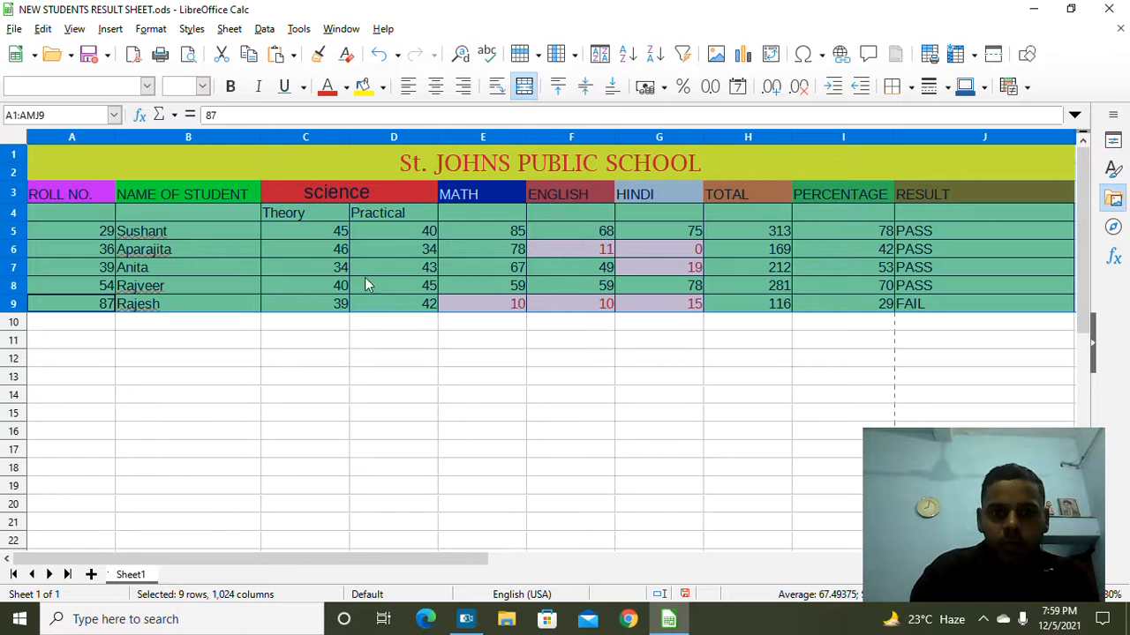
Step: Select rows 1 to 9 by their row headers and open the Data menu
double_click(343, 287)
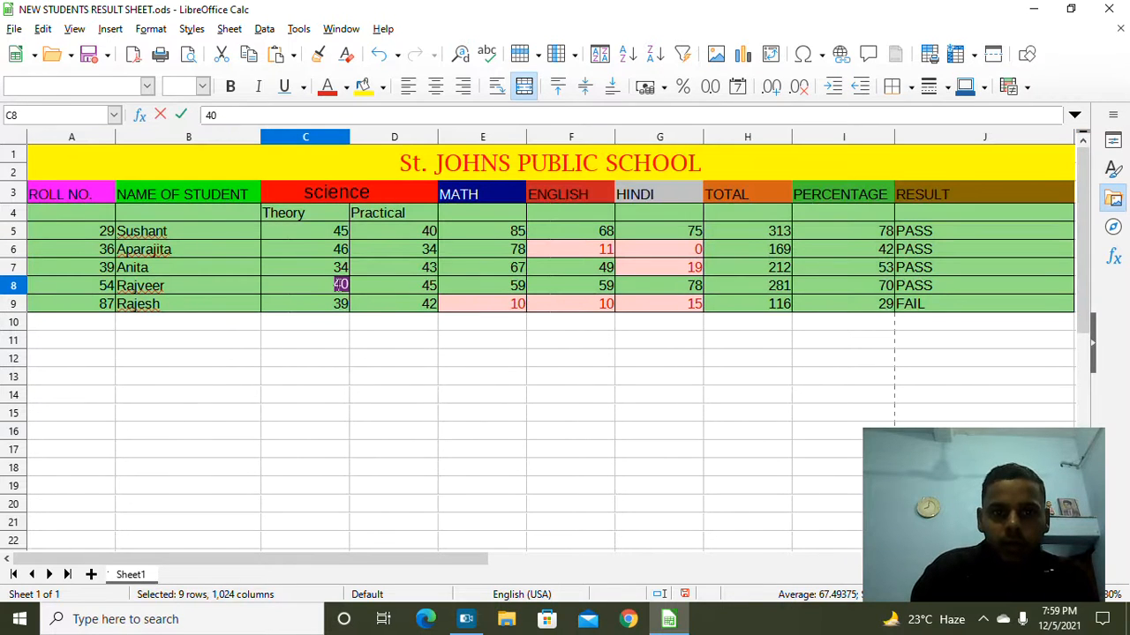
left_click(384, 348)
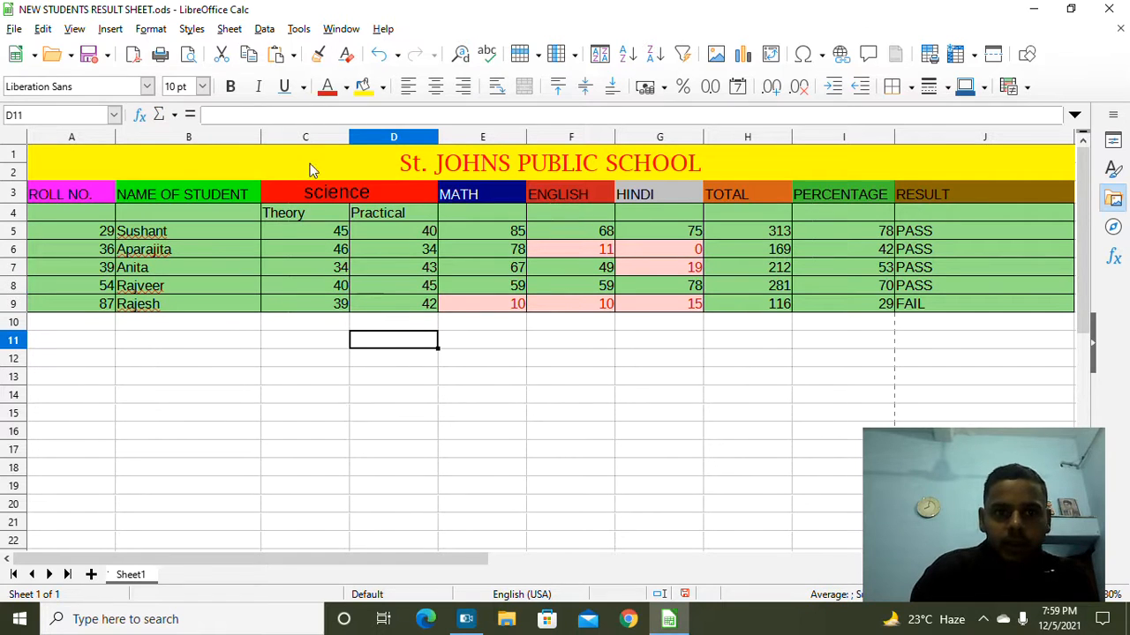
left_click_drag(14, 157, 171, 317)
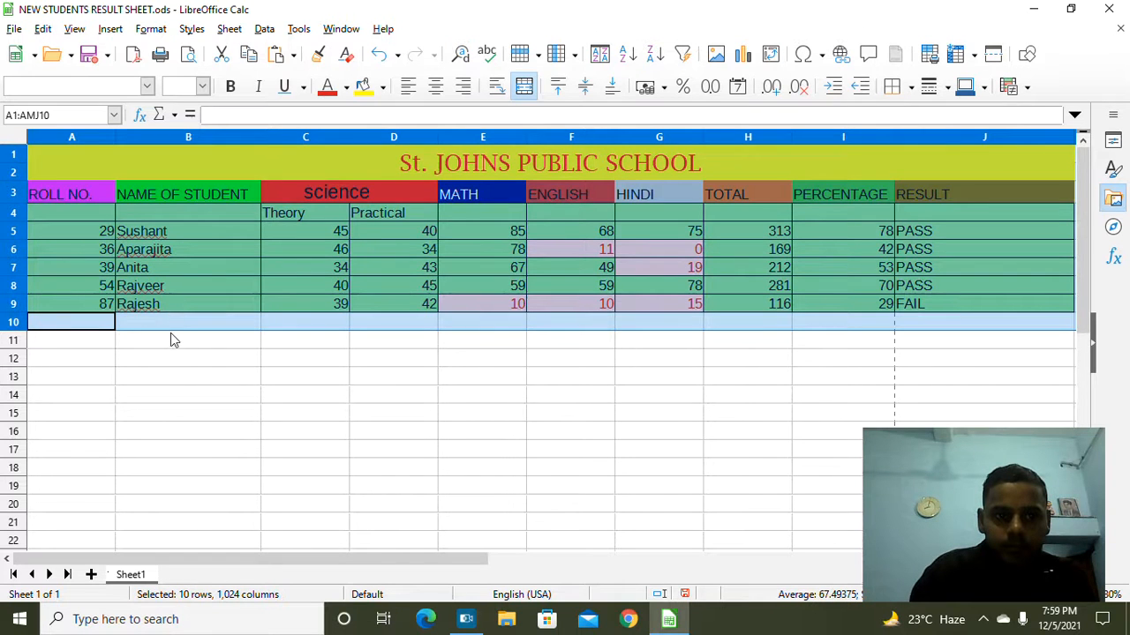
left_click(171, 332)
left_click(14, 154)
left_click_drag(14, 155, 106, 304)
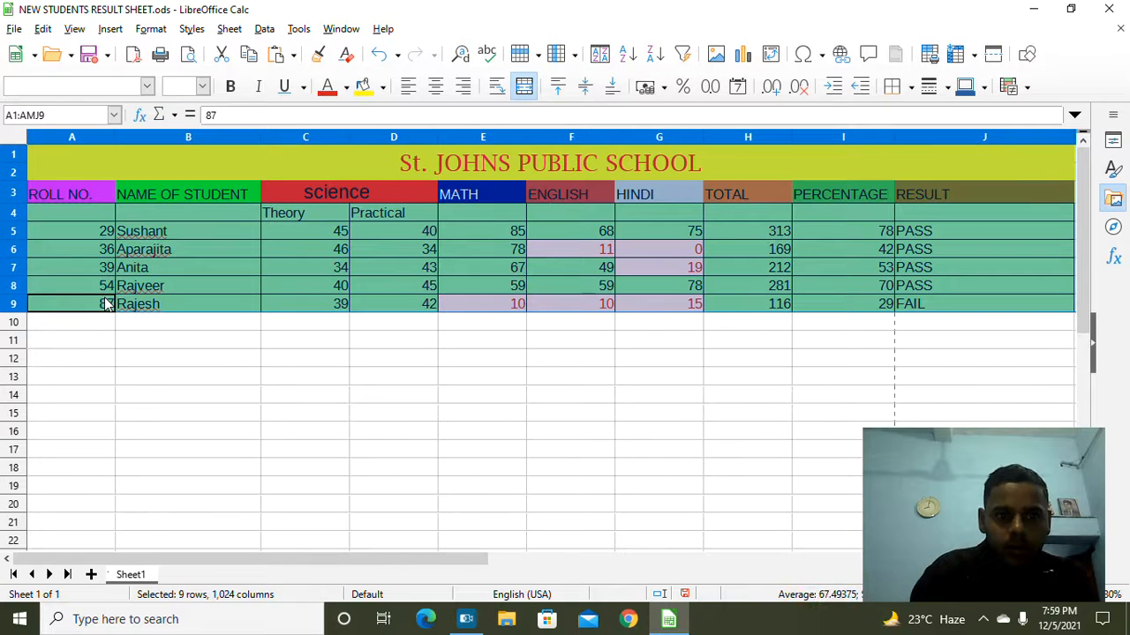
left_click(264, 29)
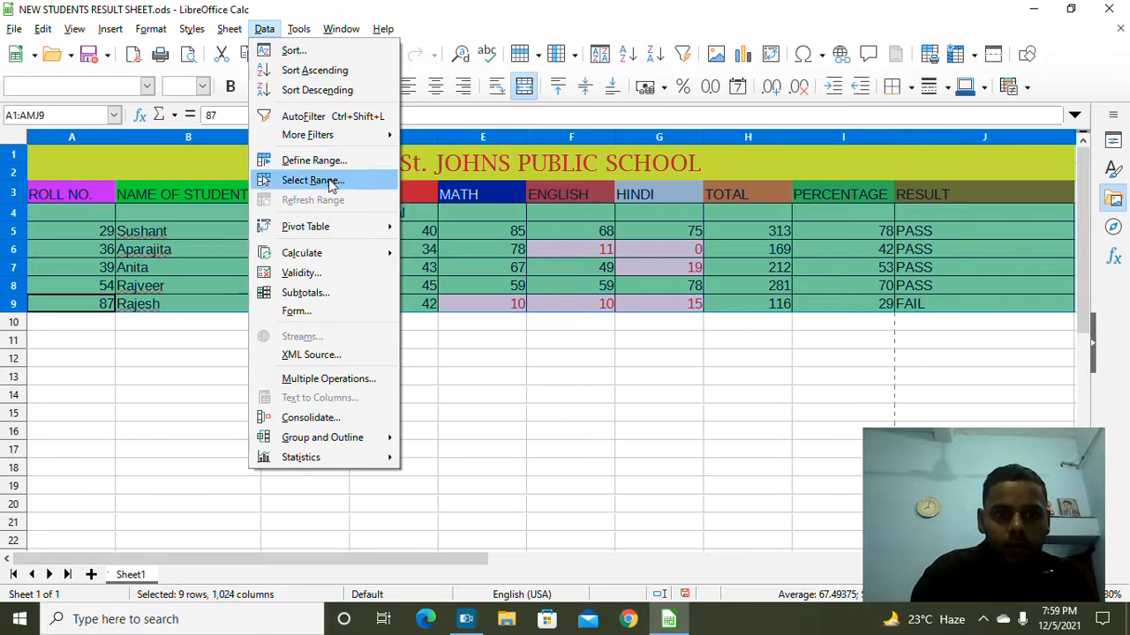
Step: Open the rows' validity Error Alert settings and set the action to Stop
left_click(332, 275)
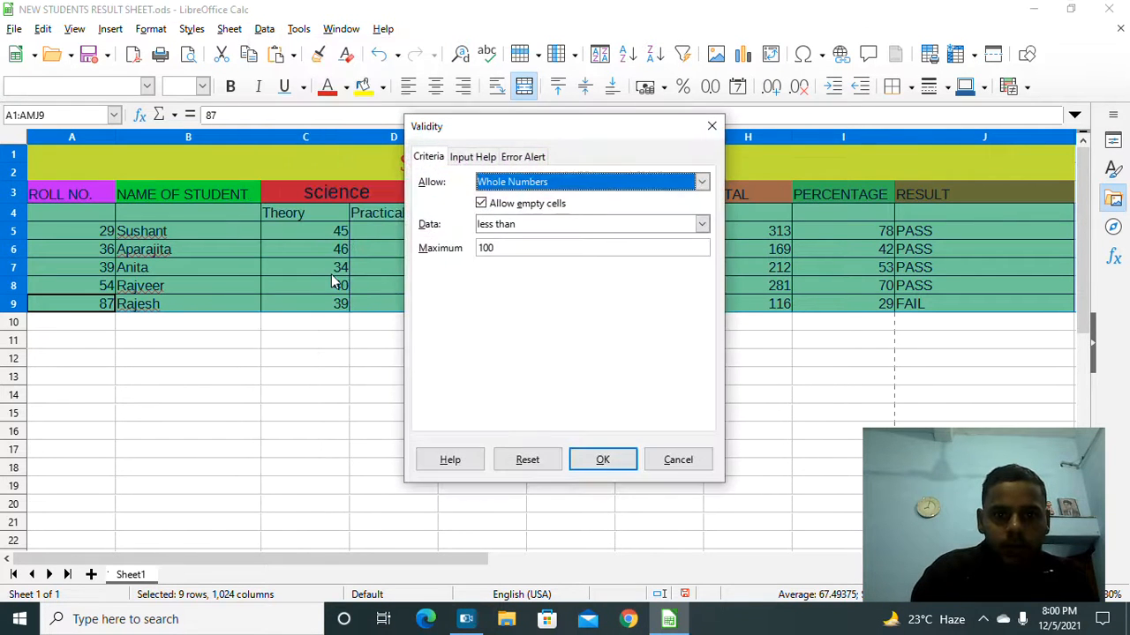
left_click(527, 157)
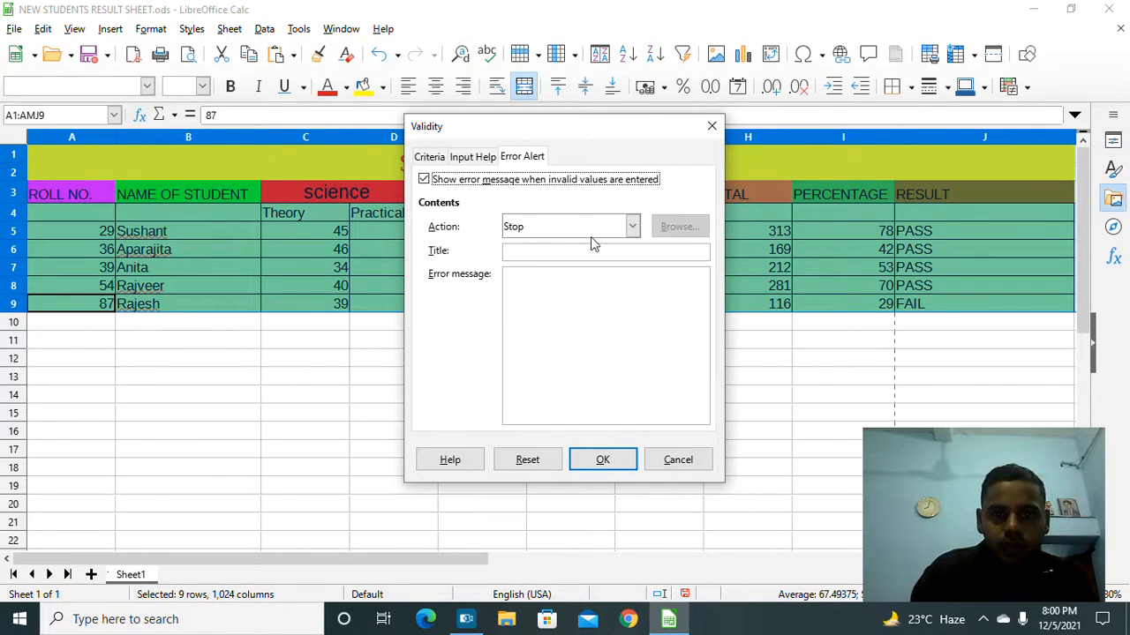
left_click(632, 226)
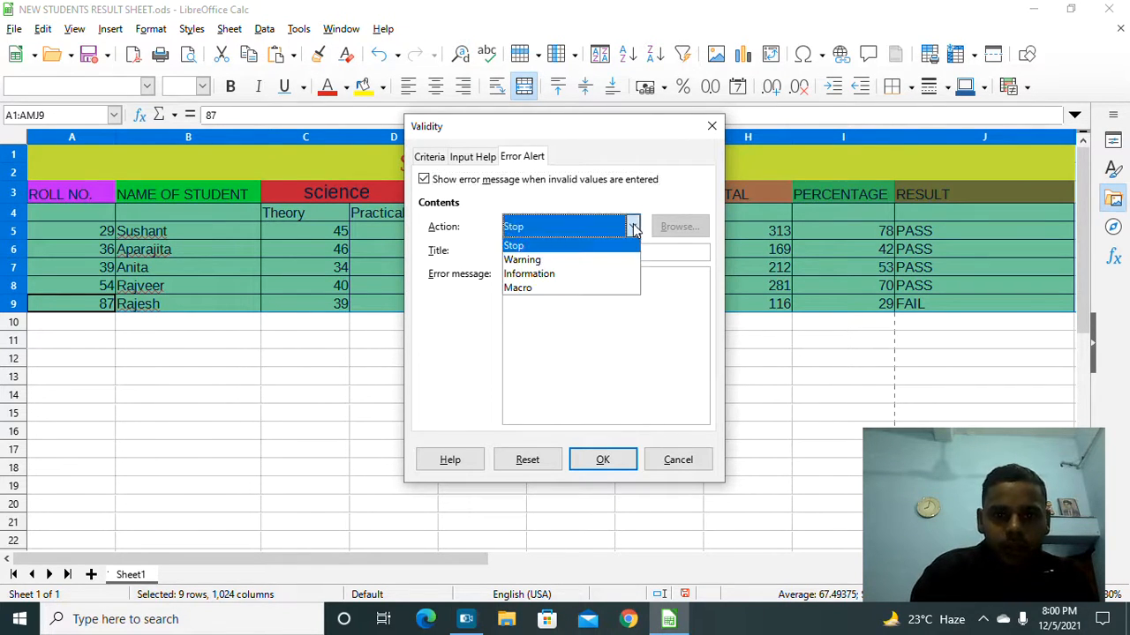
left_click(569, 261)
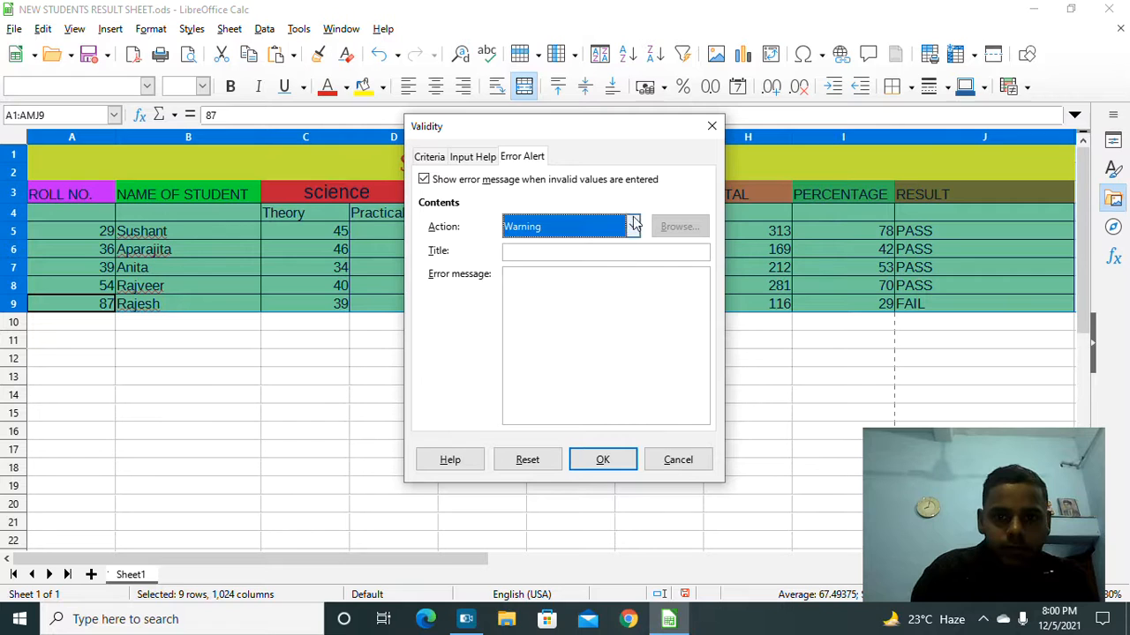
left_click(632, 226)
left_click(603, 245)
Step: Title the error alert 'impossible'
left_click(553, 253)
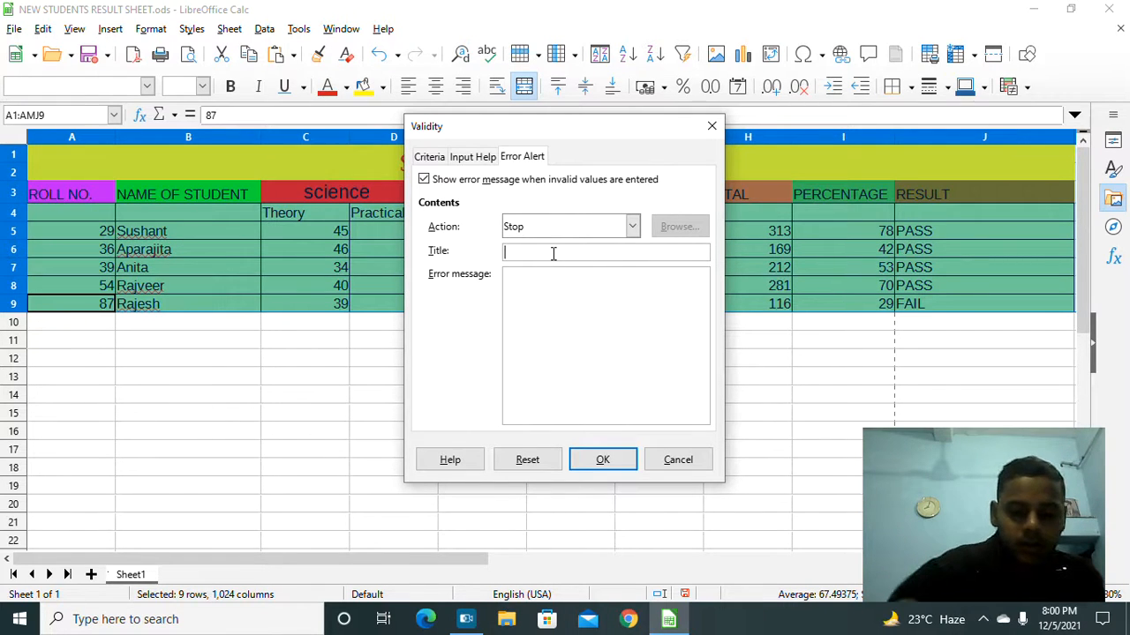
type("impo")
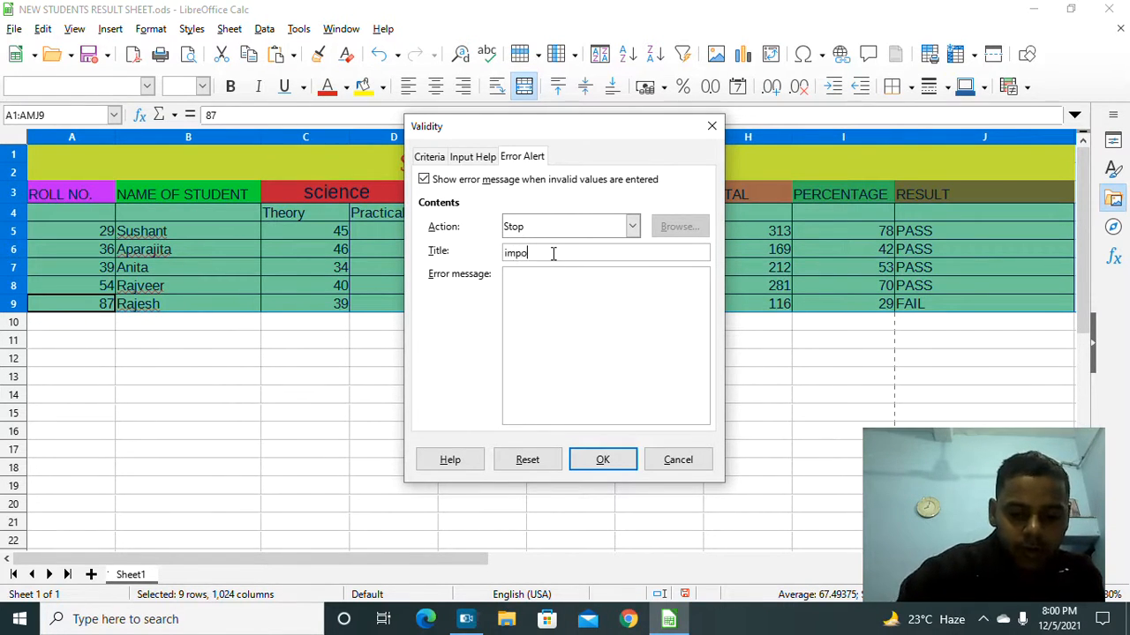
type("ss")
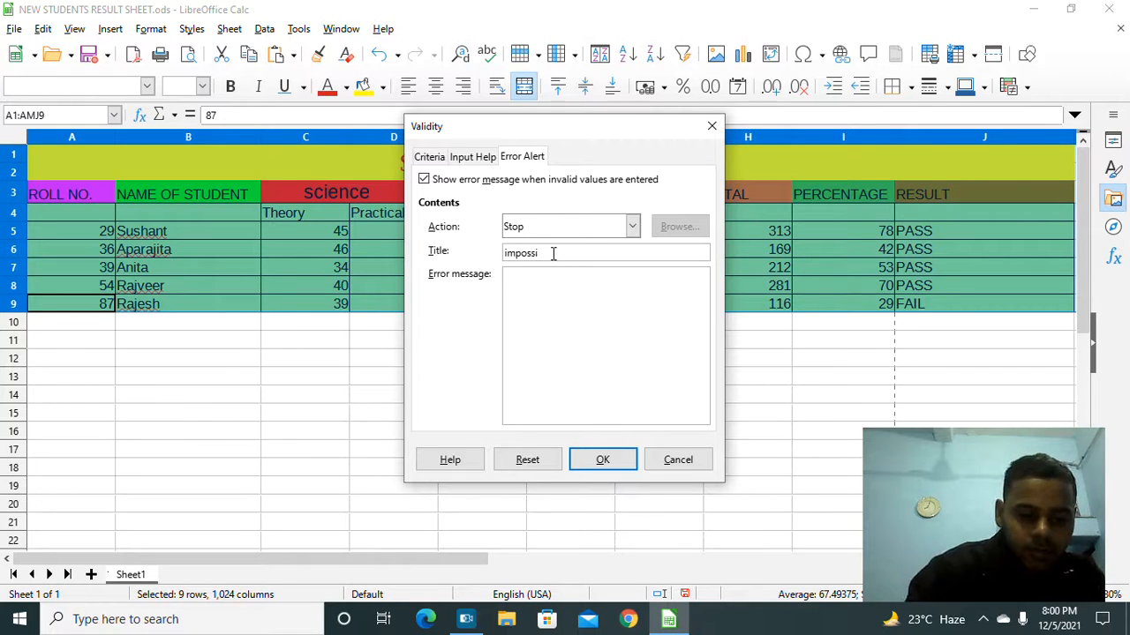
key("BackSpace")
key("BackSpace")
key("BackSpace")
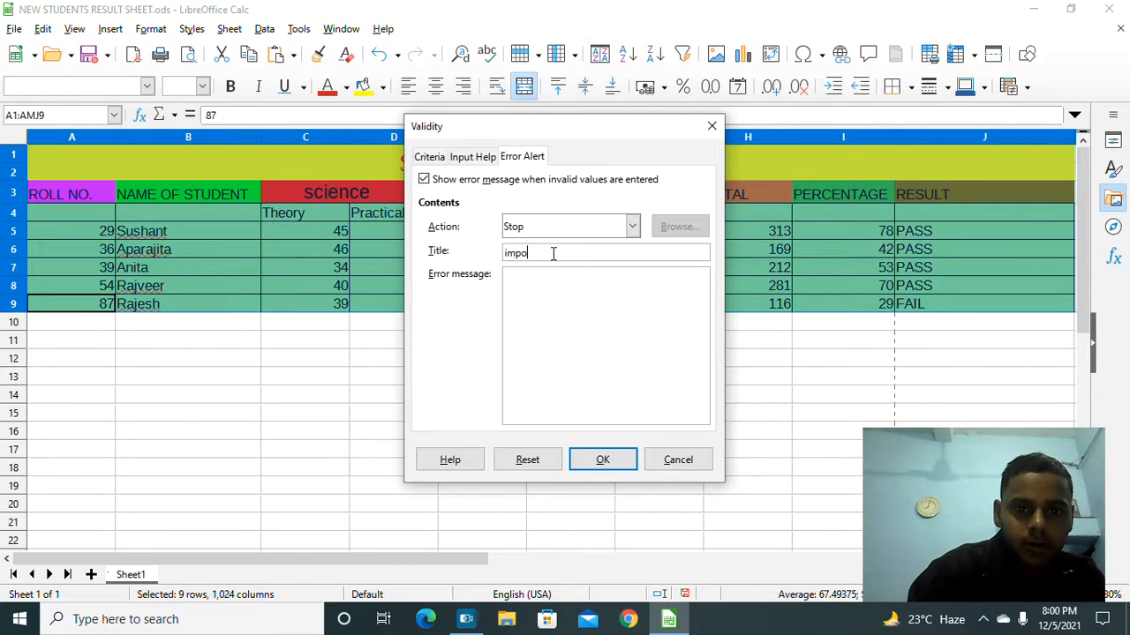
type("ss")
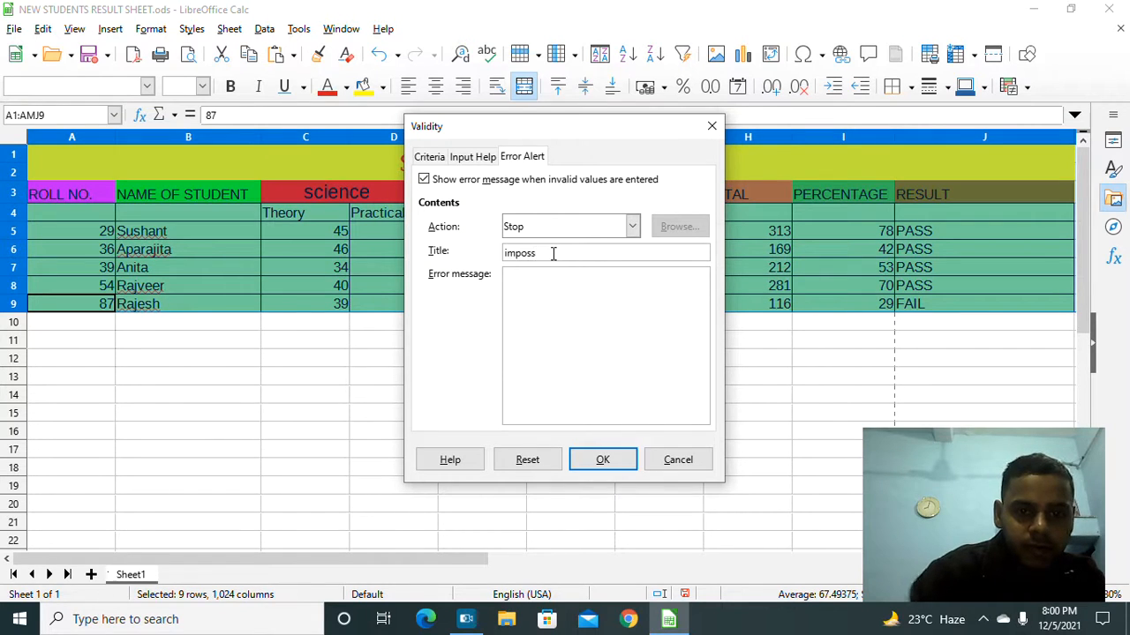
type("ible")
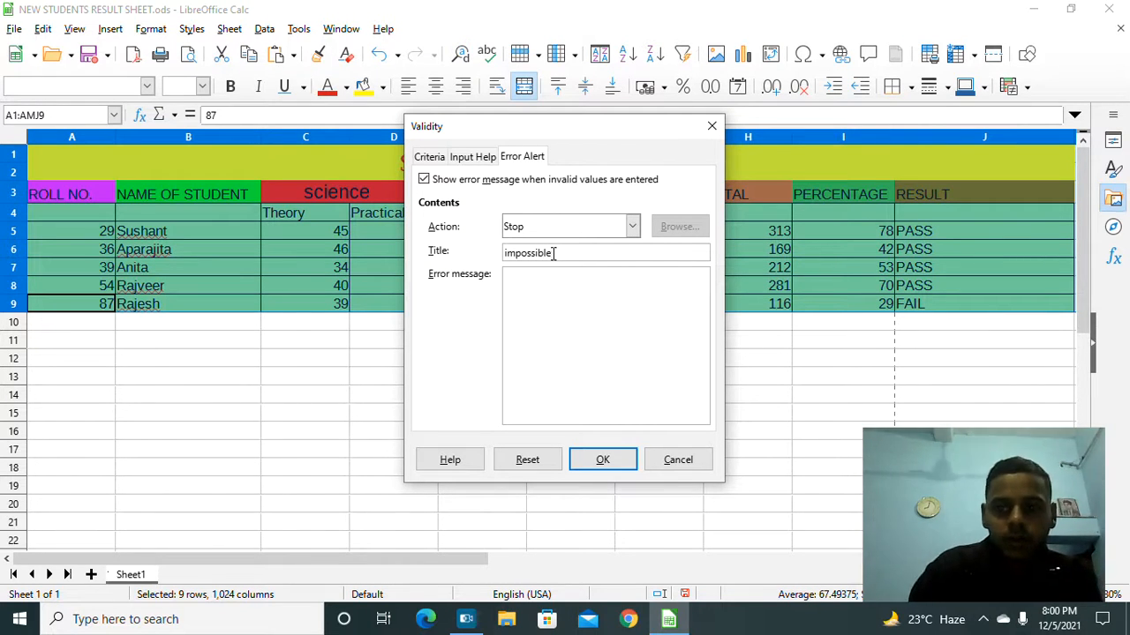
Step: Set the error message to 'value can't be greater than 100' and apply the alert
left_click(534, 279)
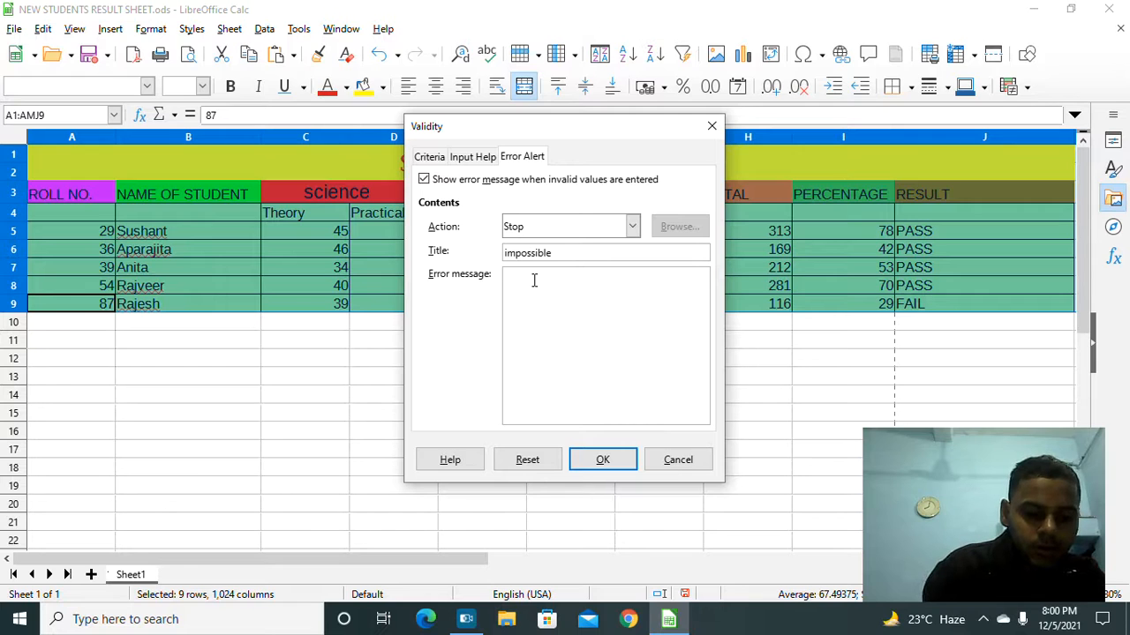
type("val")
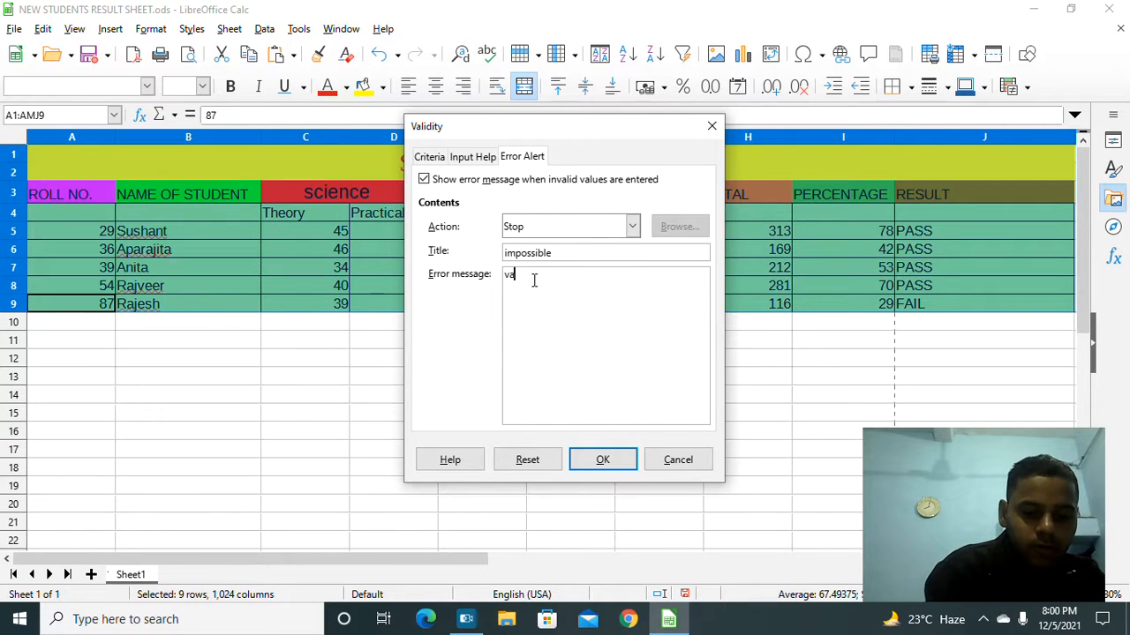
type("ue ")
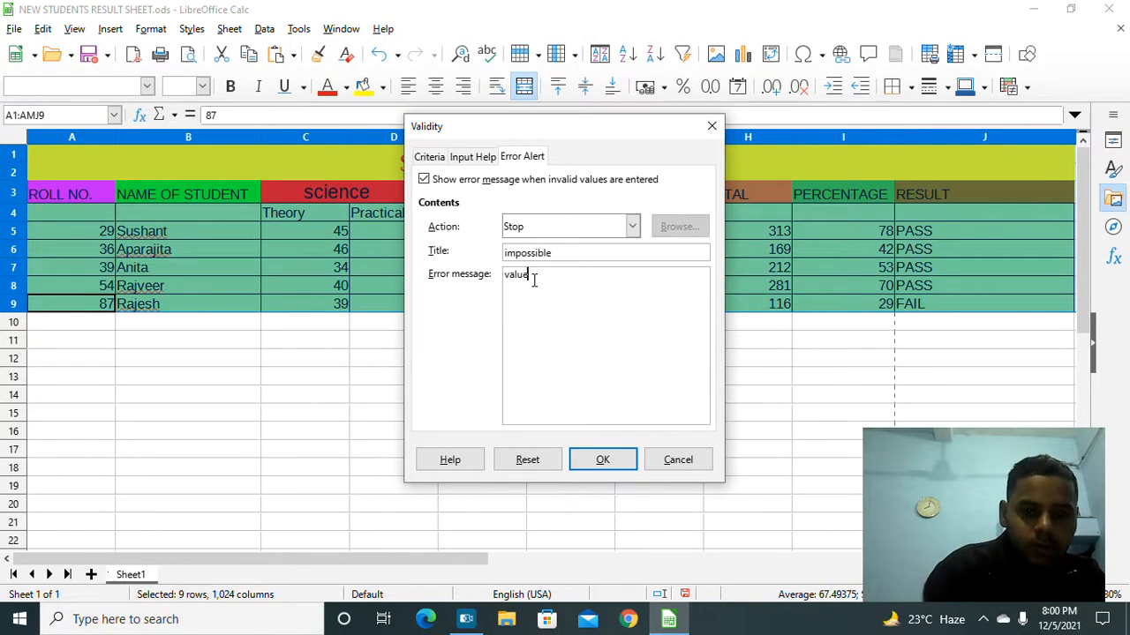
type("ma")
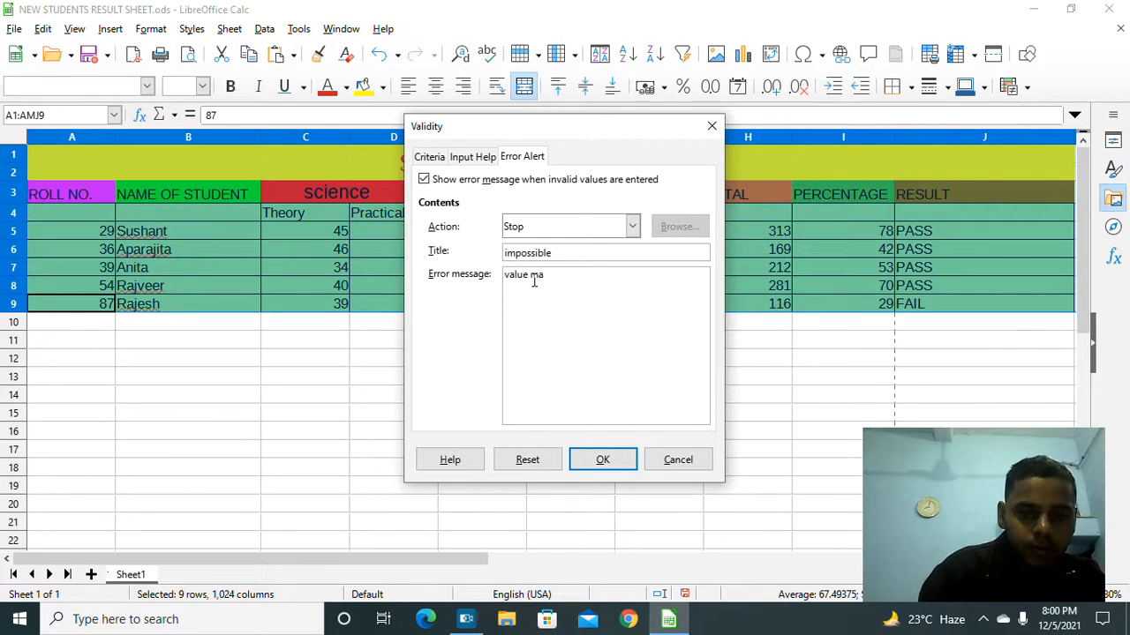
key("BackSpace")
key("BackSpace")
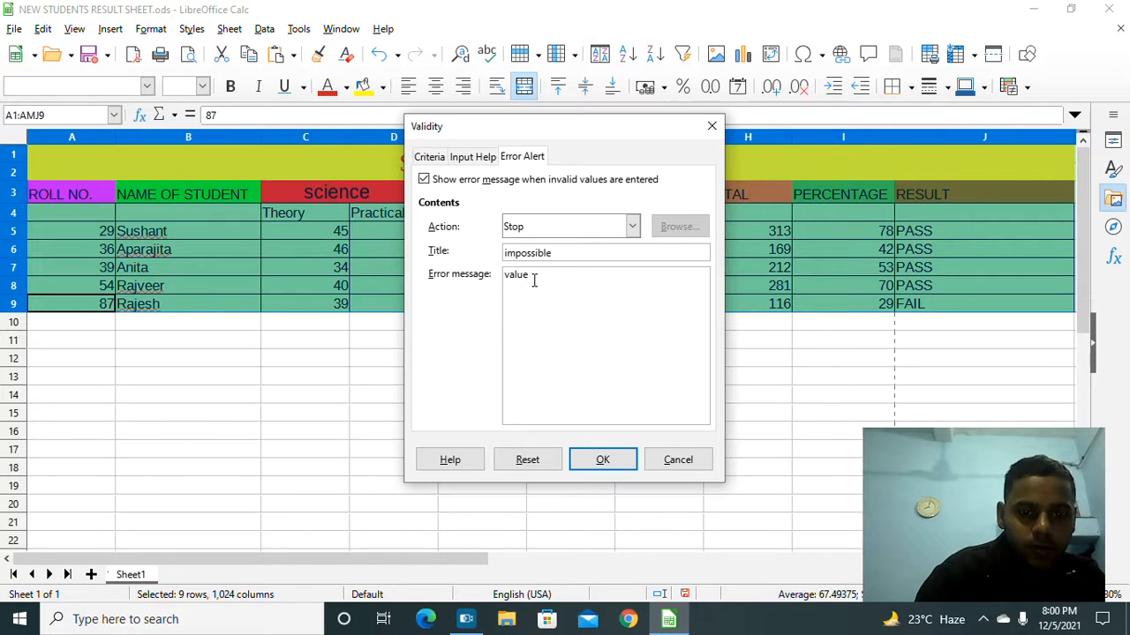
type("can")
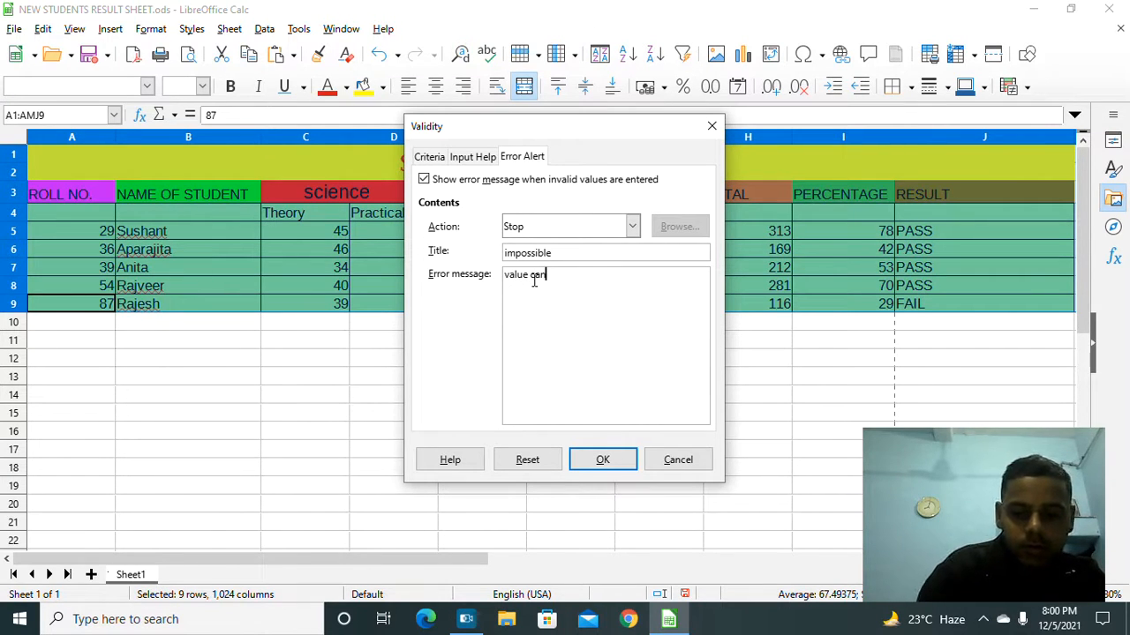
type("'t b")
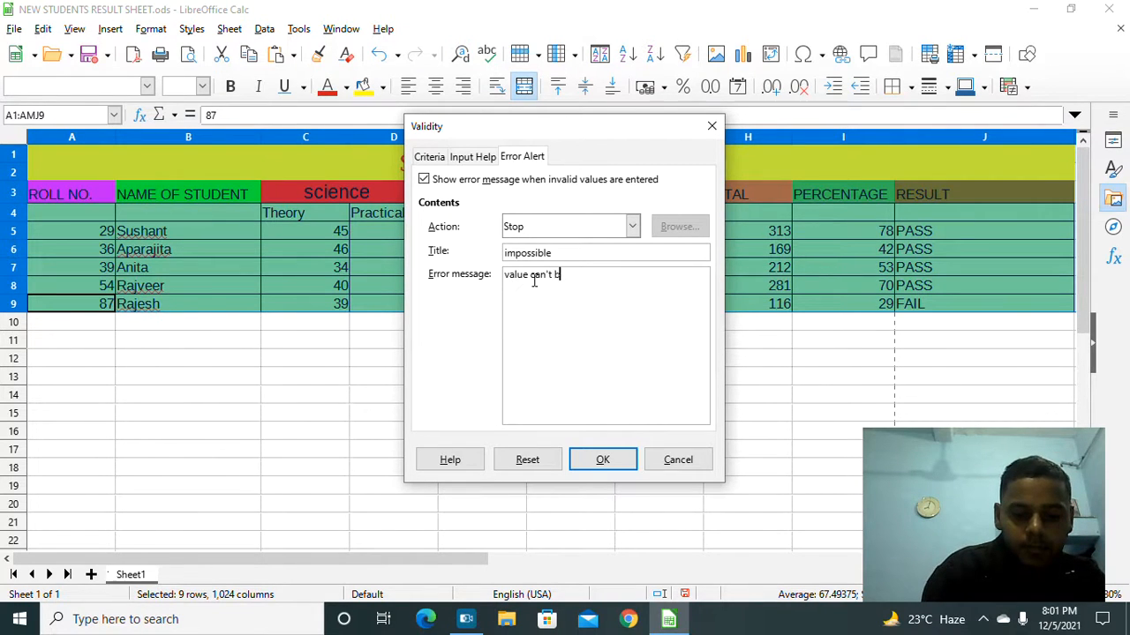
type("e greater than 1")
type("00")
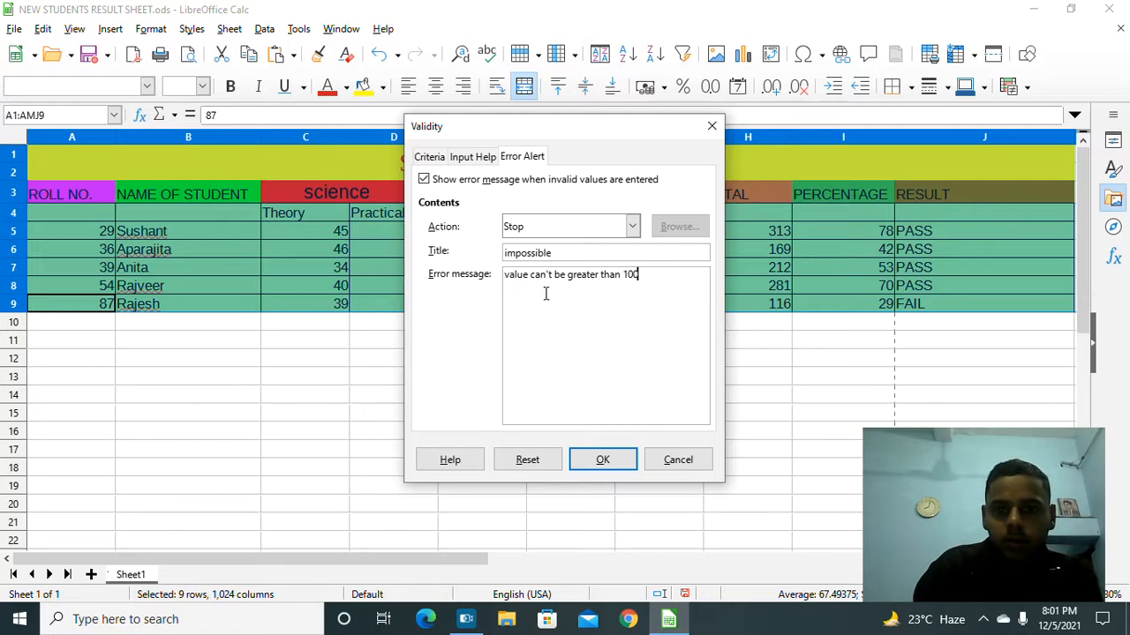
left_click(603, 460)
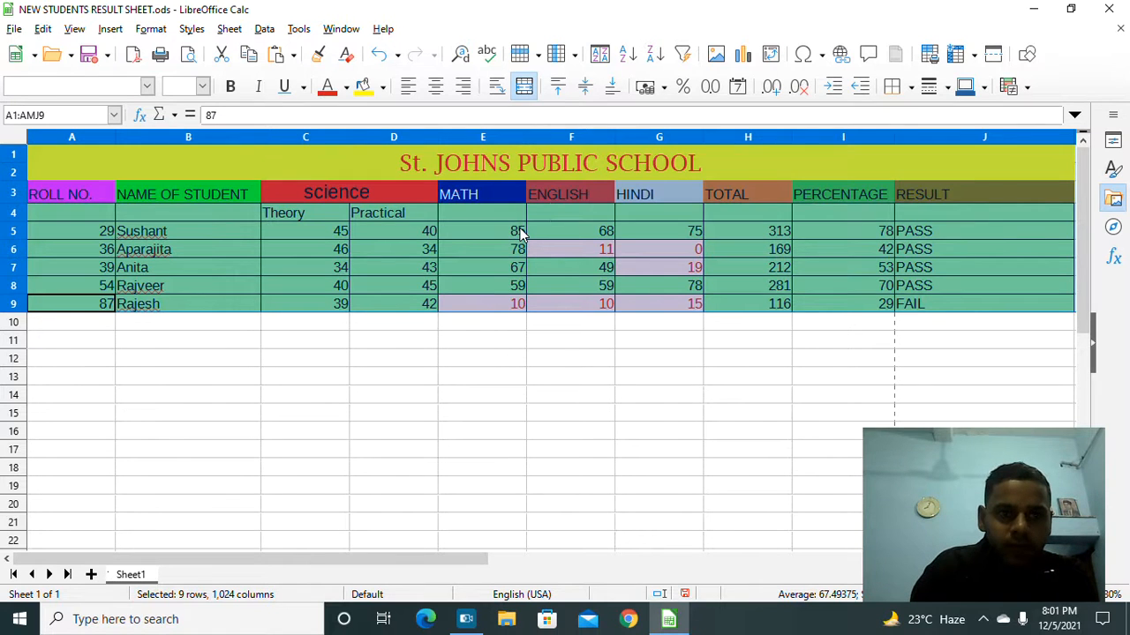
left_click(516, 230)
double_click(510, 230)
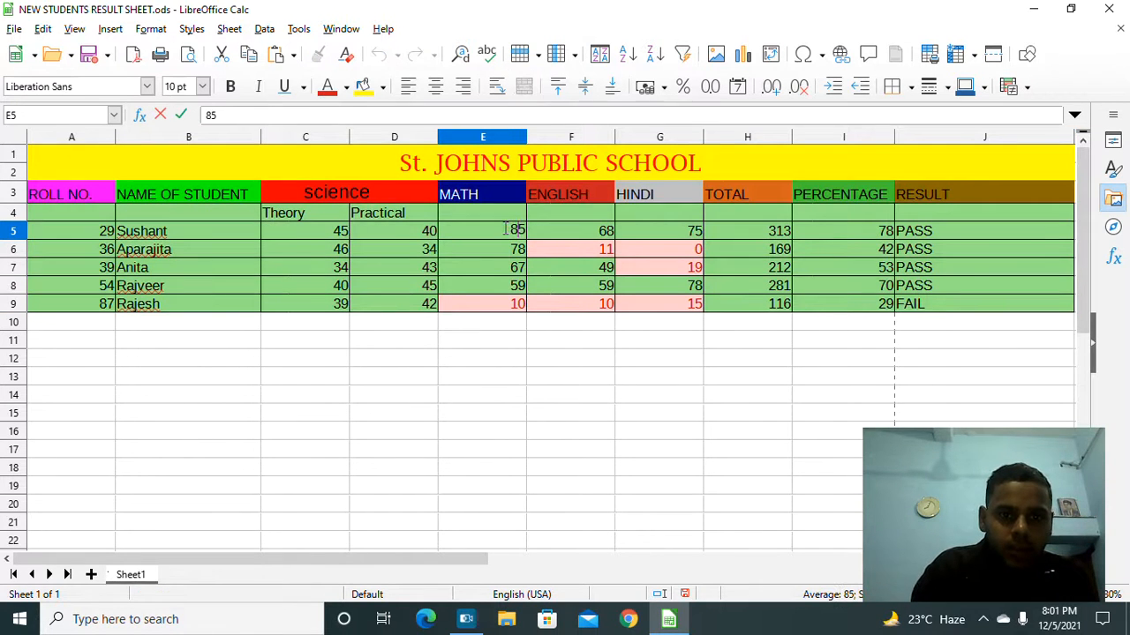
type("1")
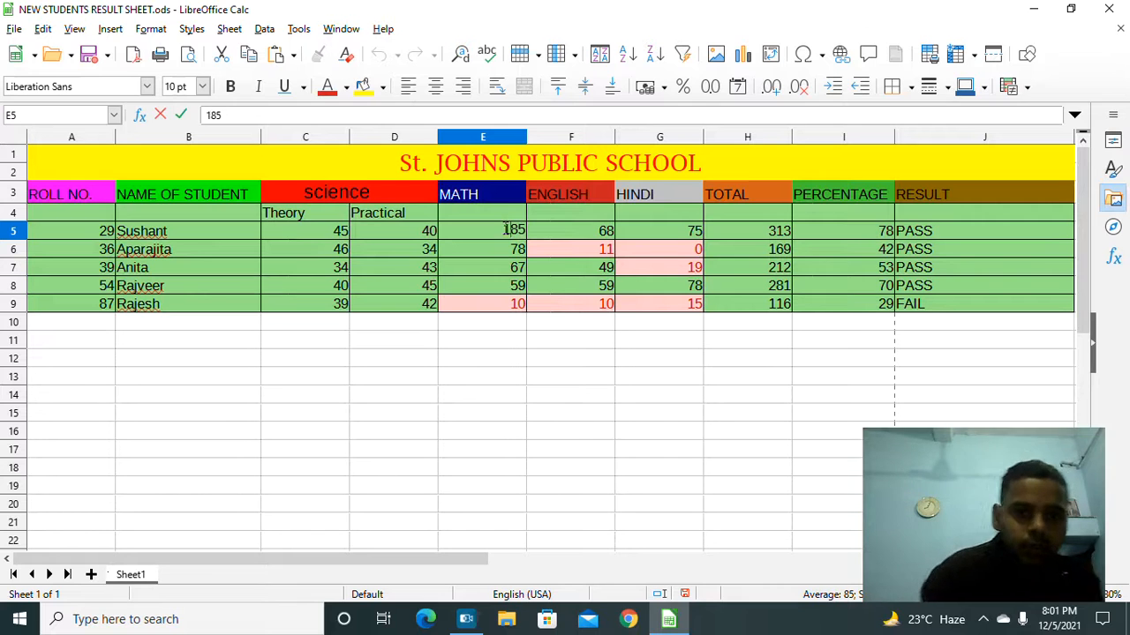
key("Return")
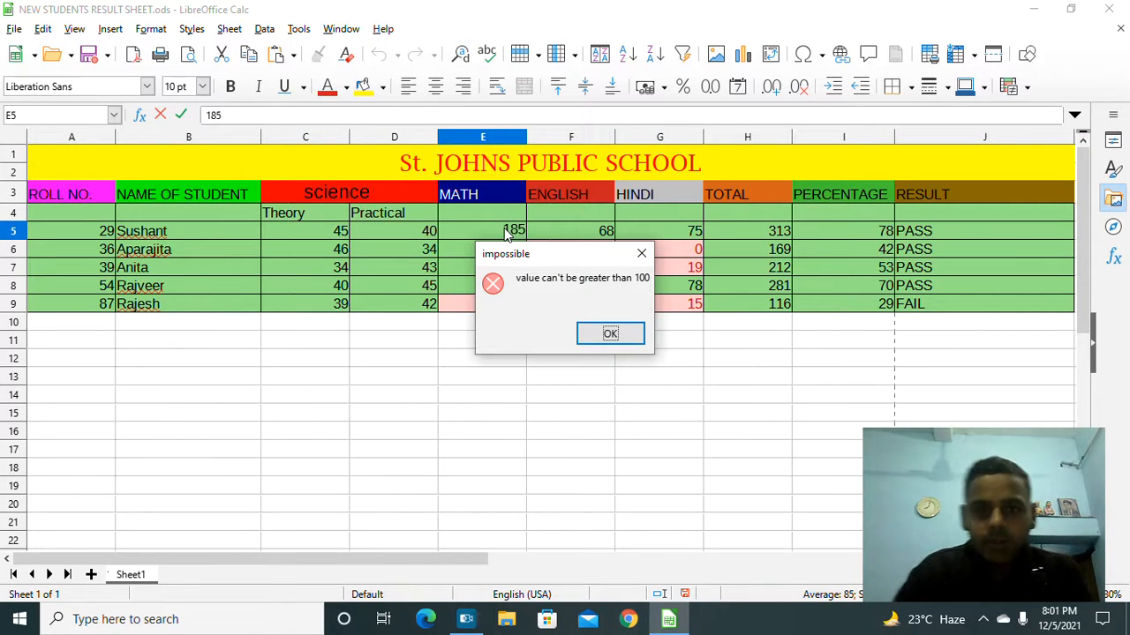
left_click(611, 334)
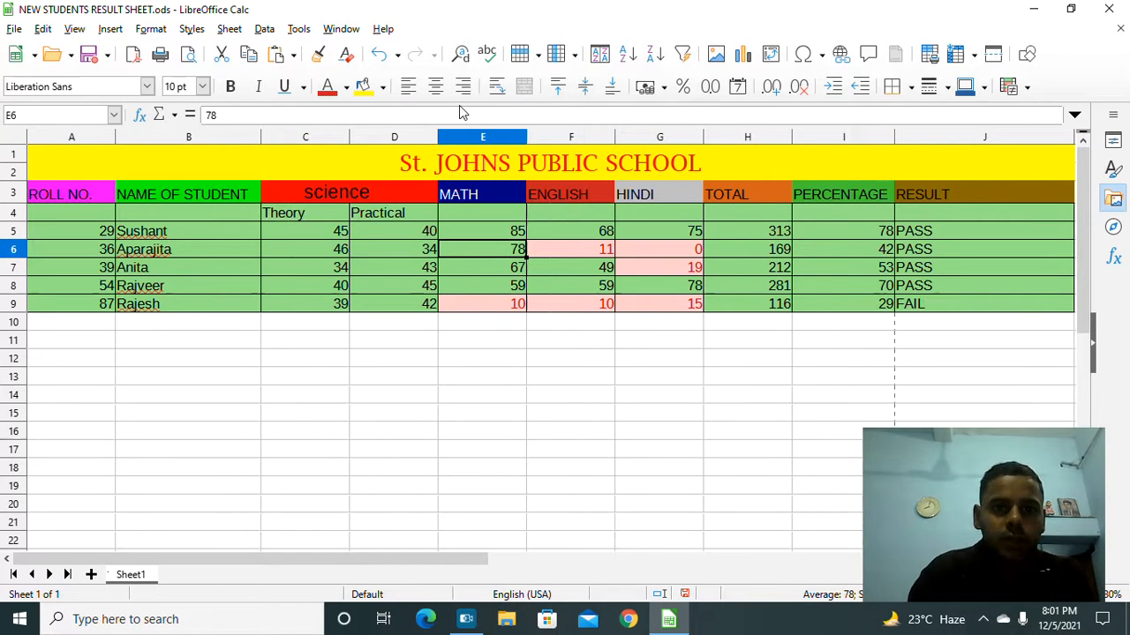
left_click(264, 29)
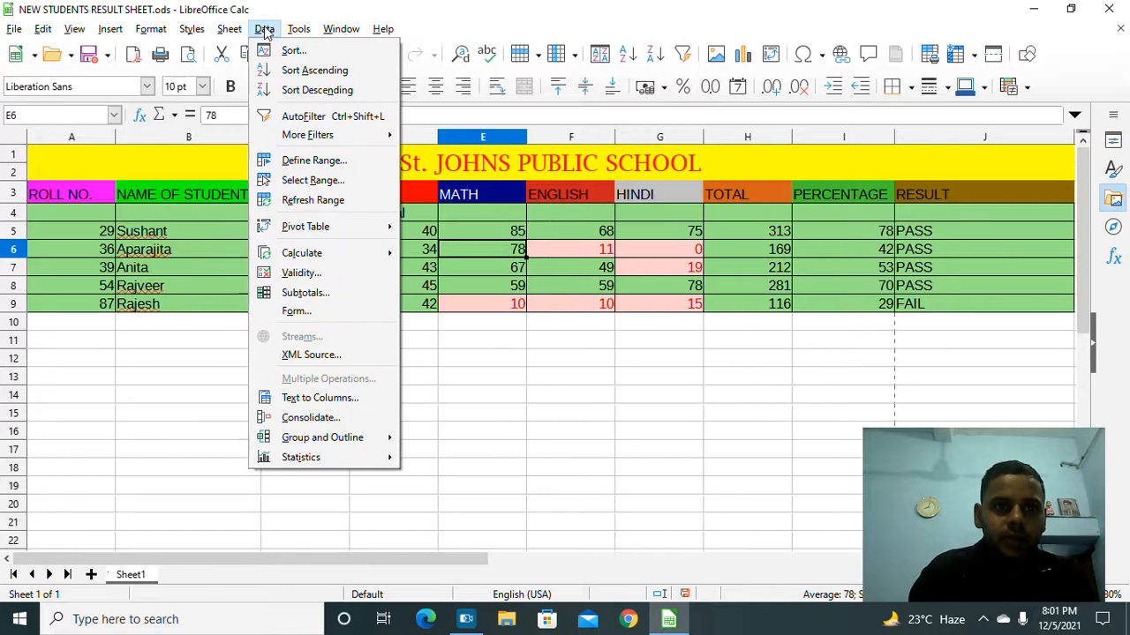
left_click(321, 274)
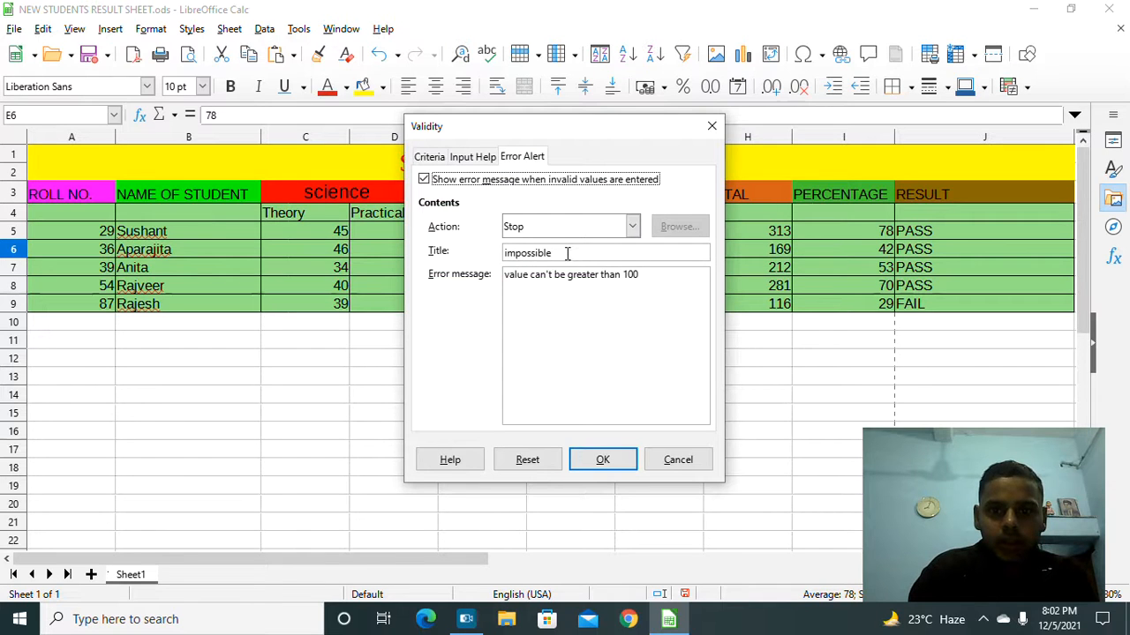
left_click(567, 254)
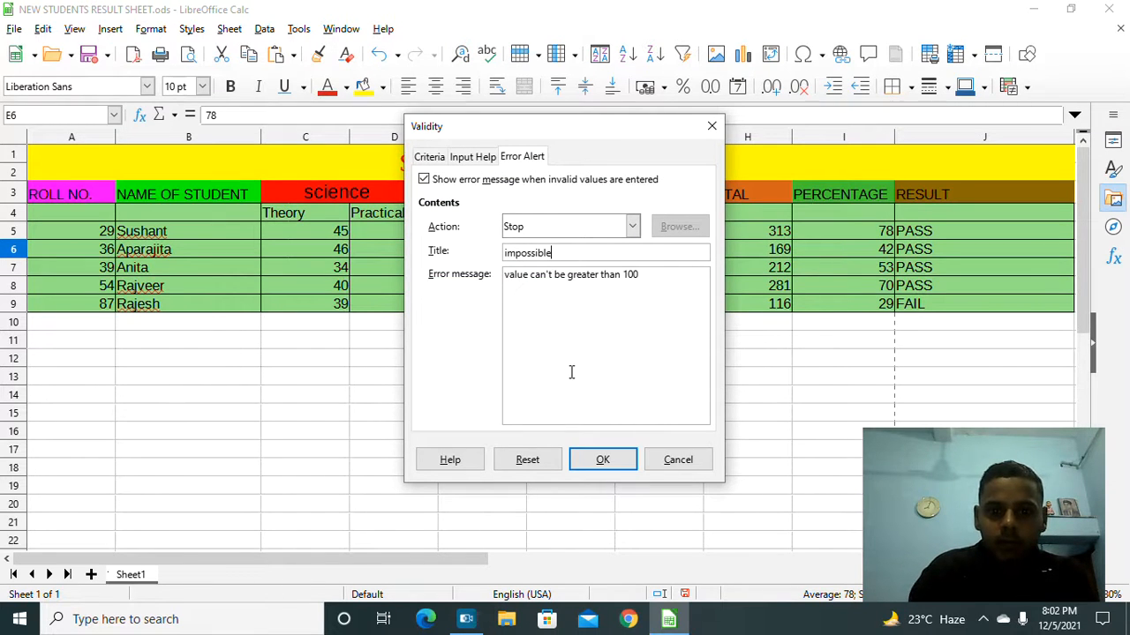
left_click(679, 460)
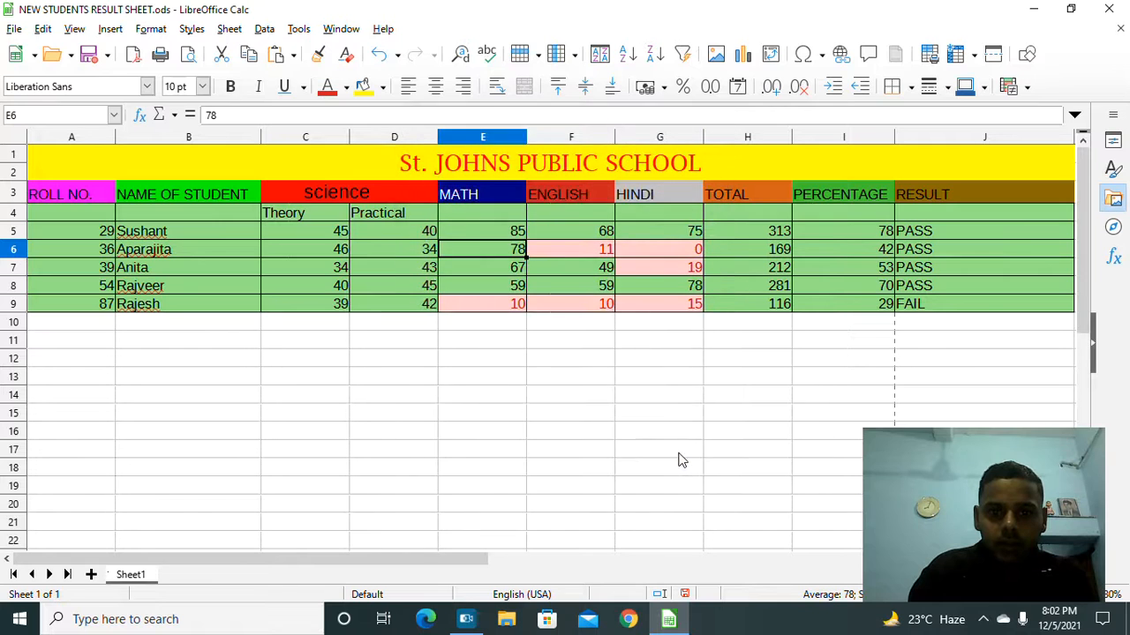
left_click(500, 228)
double_click(499, 228)
Step: Enter 185 in E5 and dismiss the invalid-value error
type("1")
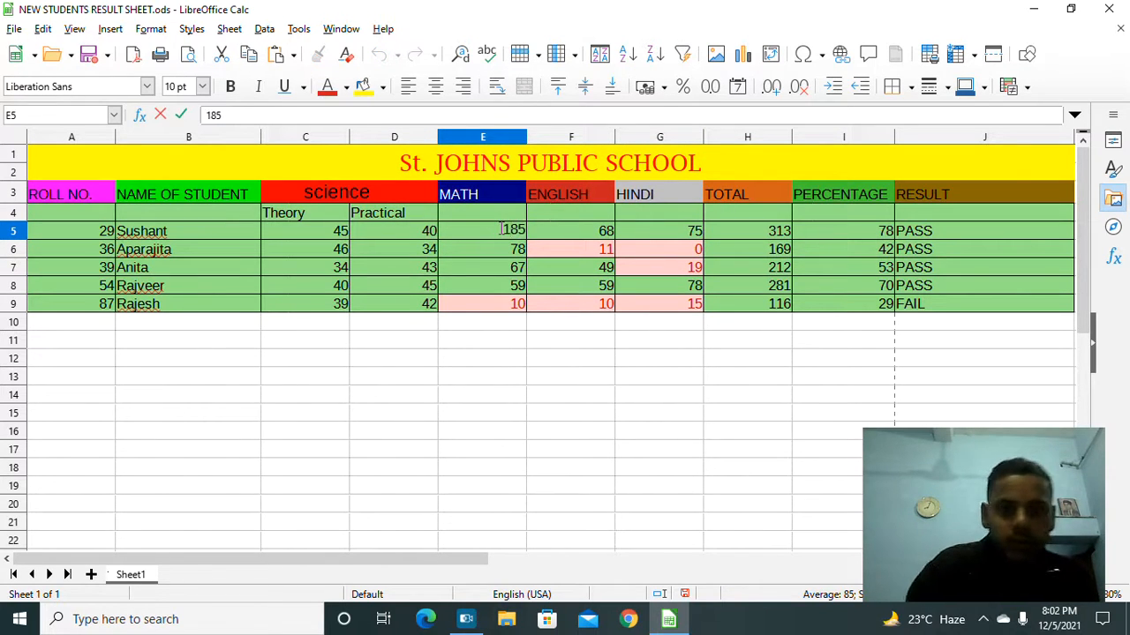
key("Return")
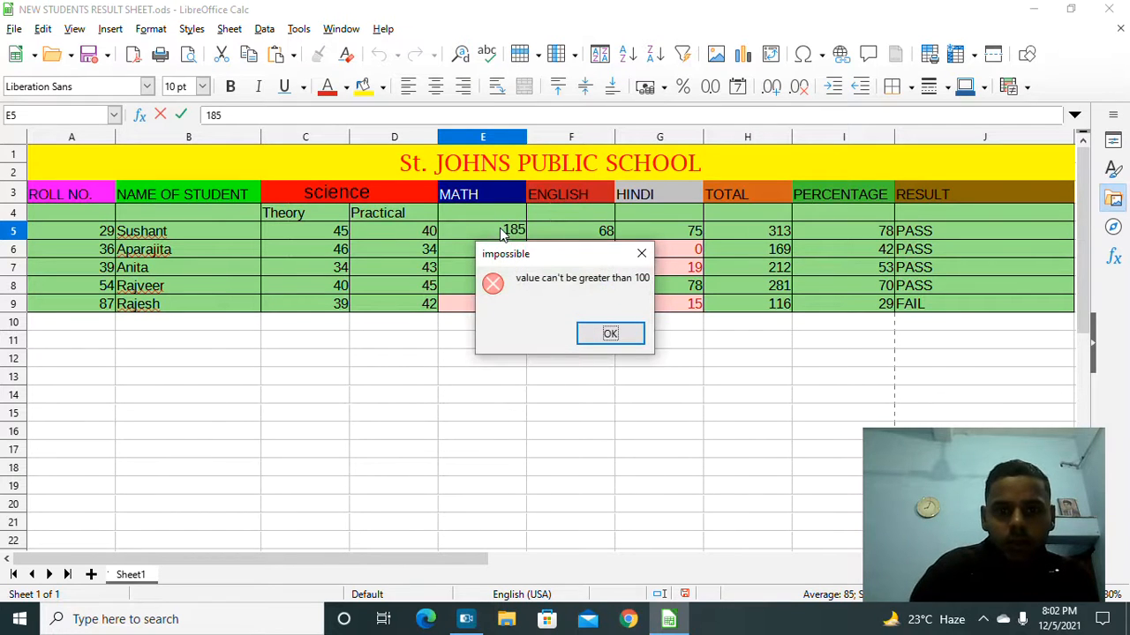
left_click(603, 336)
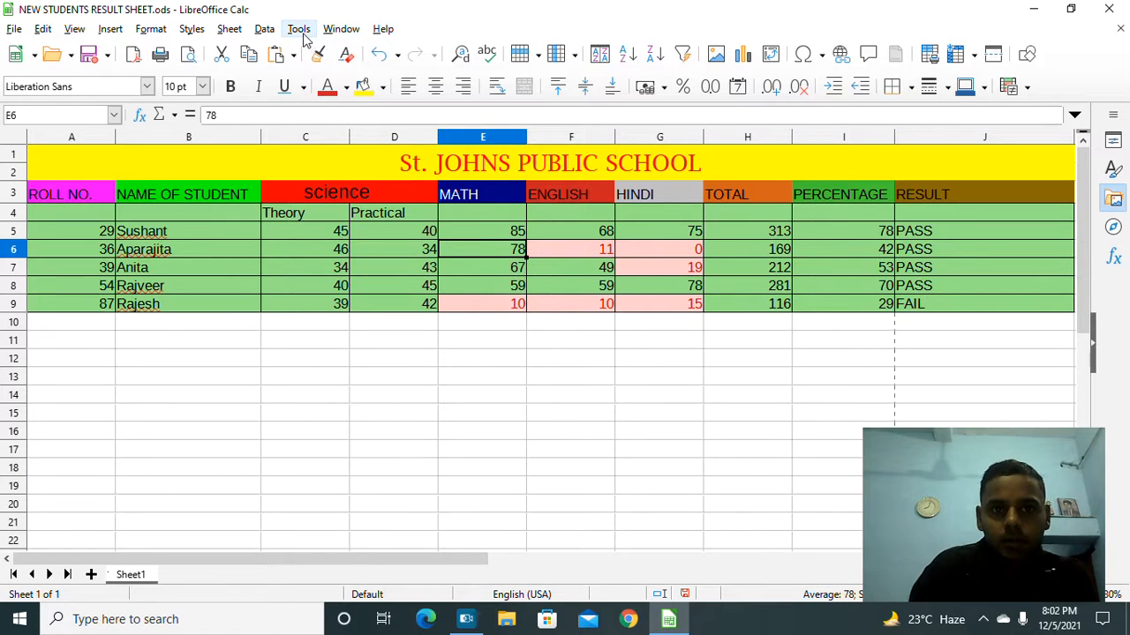
Step: In E6's validity settings, clear the alert title and message, then restore them
left_click(264, 30)
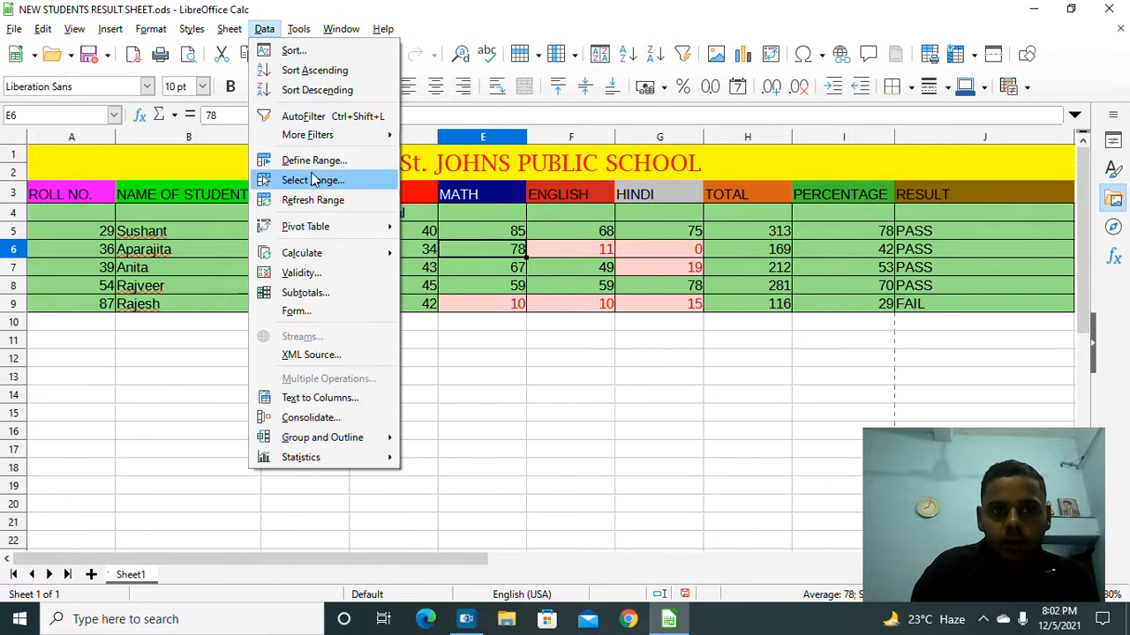
left_click(316, 274)
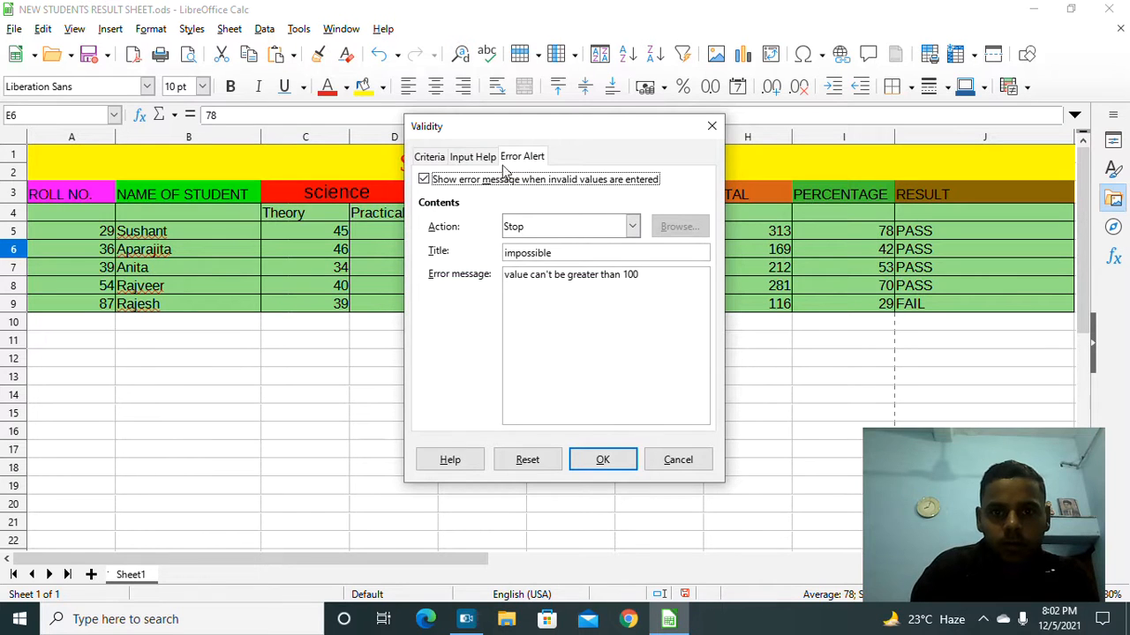
left_click(583, 257)
key("BackSpace")
key("BackSpace")
key("BackSpace")
key("BackSpace")
key("BackSpace")
key("BackSpace")
key("BackSpace")
key("BackSpace")
key("BackSpace")
key("BackSpace")
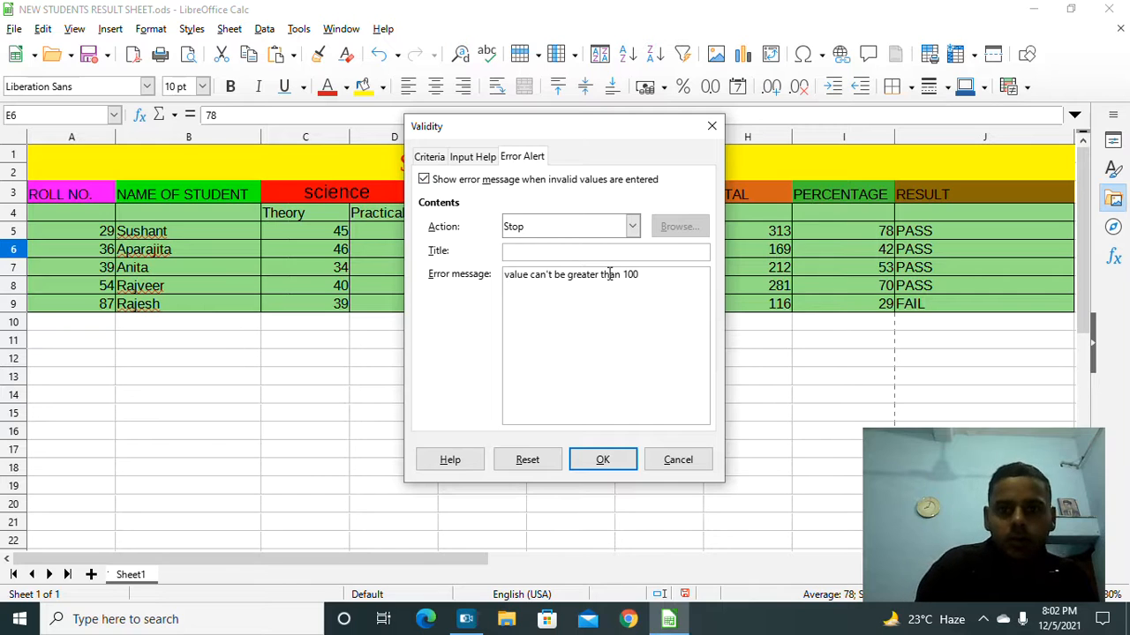
left_click(656, 271)
key("BackSpace")
key("BackSpace")
key("BackSpace")
key("BackSpace")
key("BackSpace")
key("BackSpace")
key("BackSpace")
key("BackSpace")
key("BackSpace")
key("BackSpace")
key("BackSpace")
key("BackSpace")
key("BackSpace")
key("BackSpace")
key("BackSpace")
key("BackSpace")
key("BackSpace")
key("BackSpace")
key("BackSpace")
key("BackSpace")
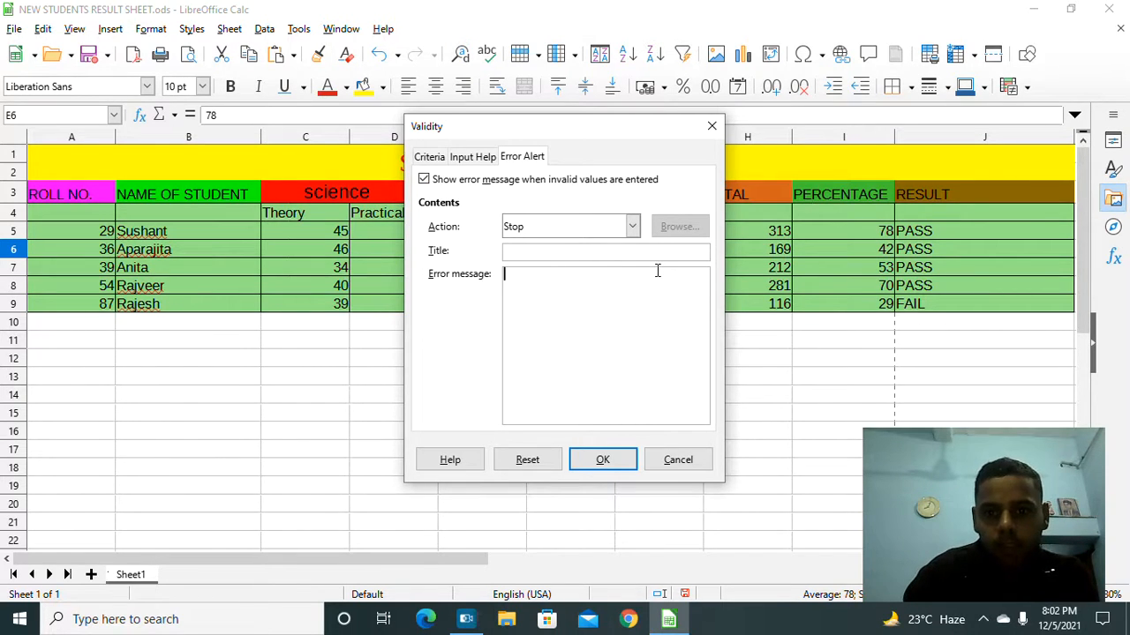
left_click(532, 468)
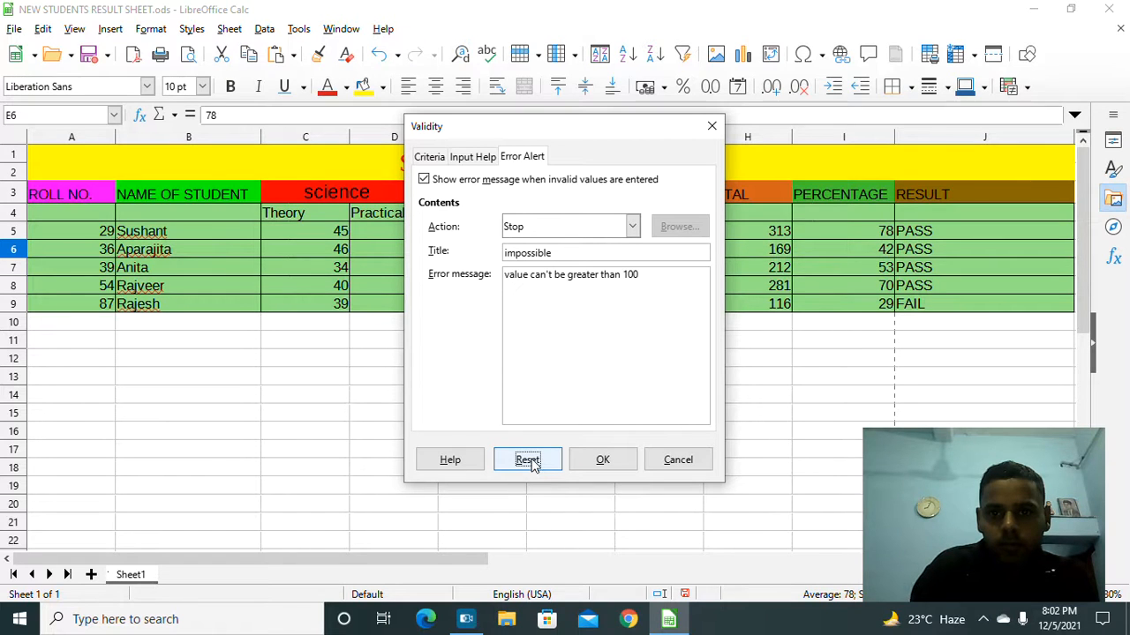
left_click(551, 252)
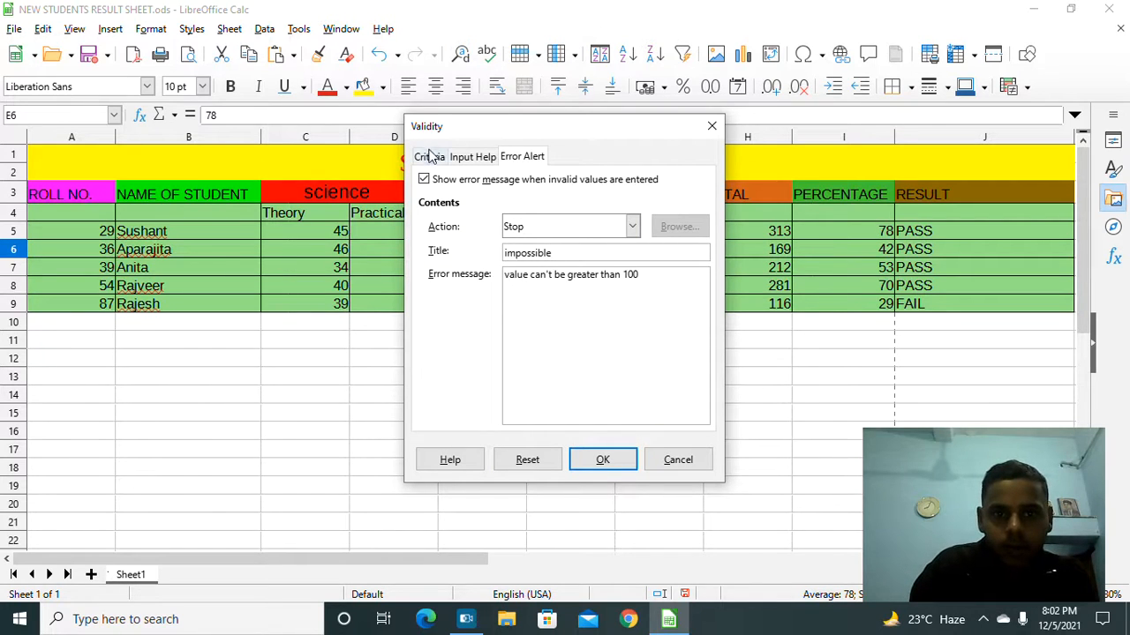
Step: Change E6's allowed values from whole numbers to All values and apply
left_click(430, 156)
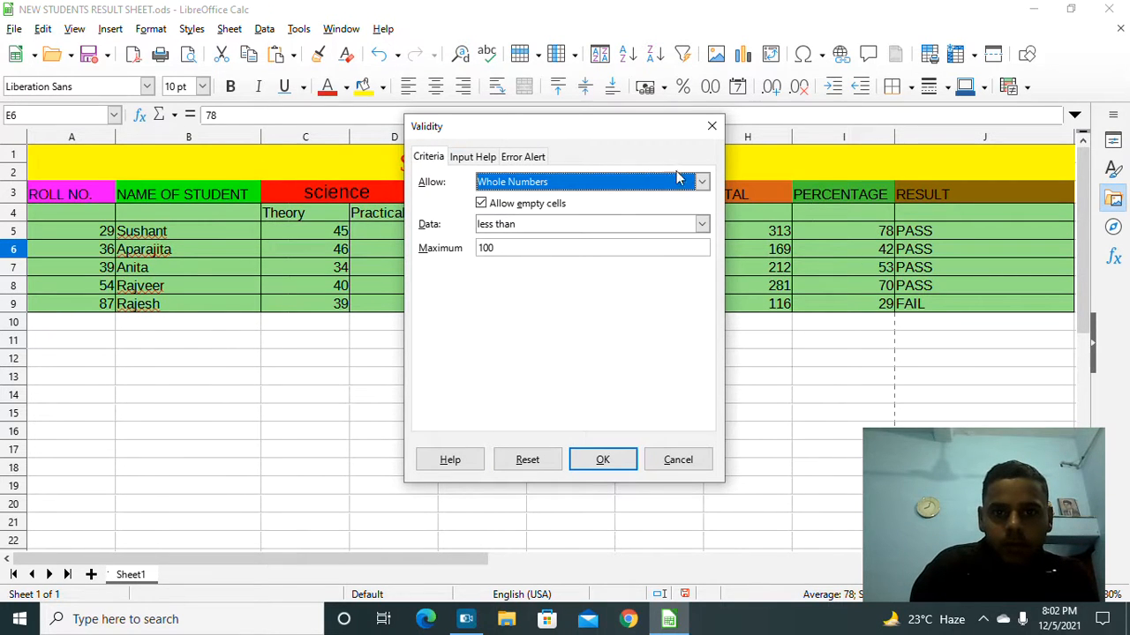
left_click(702, 182)
left_click(666, 198)
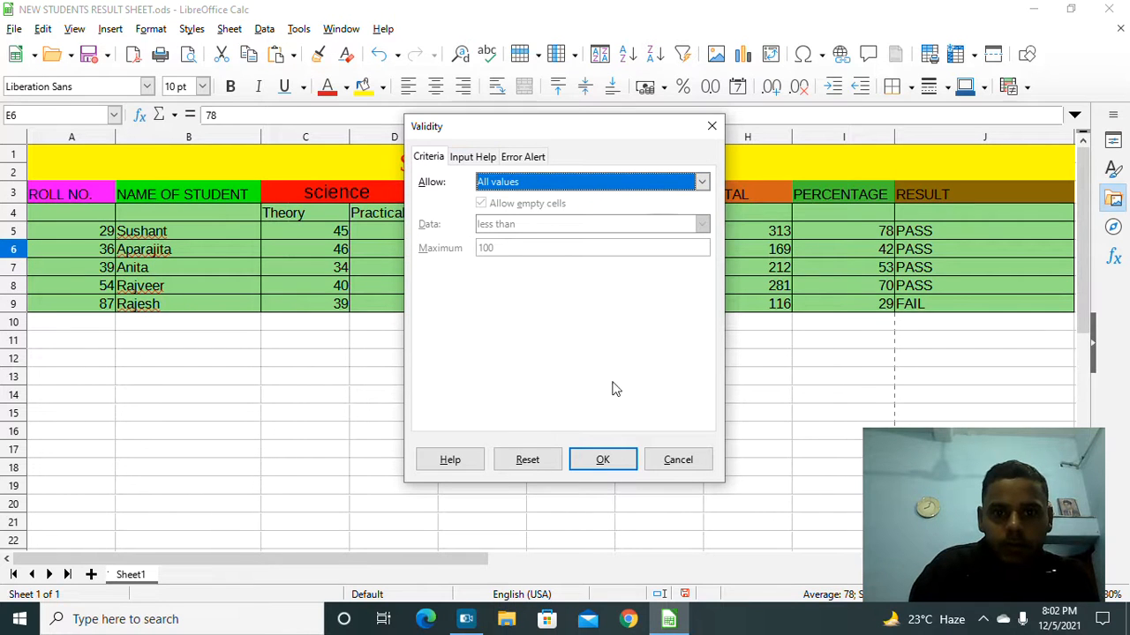
left_click(606, 459)
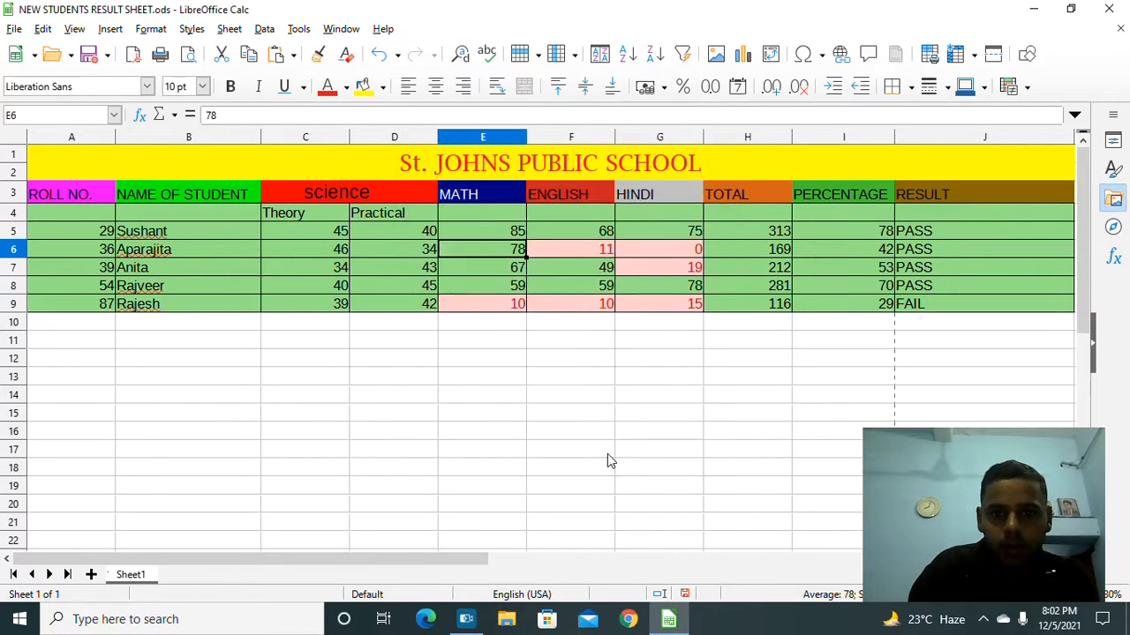
double_click(505, 231)
type("1")
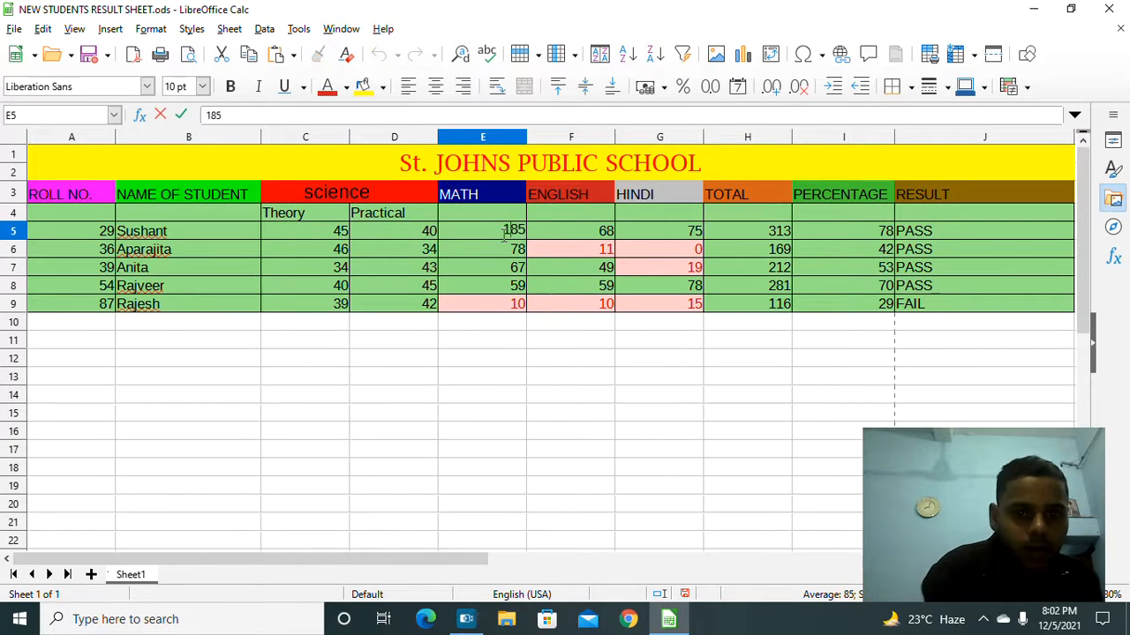
key("Return")
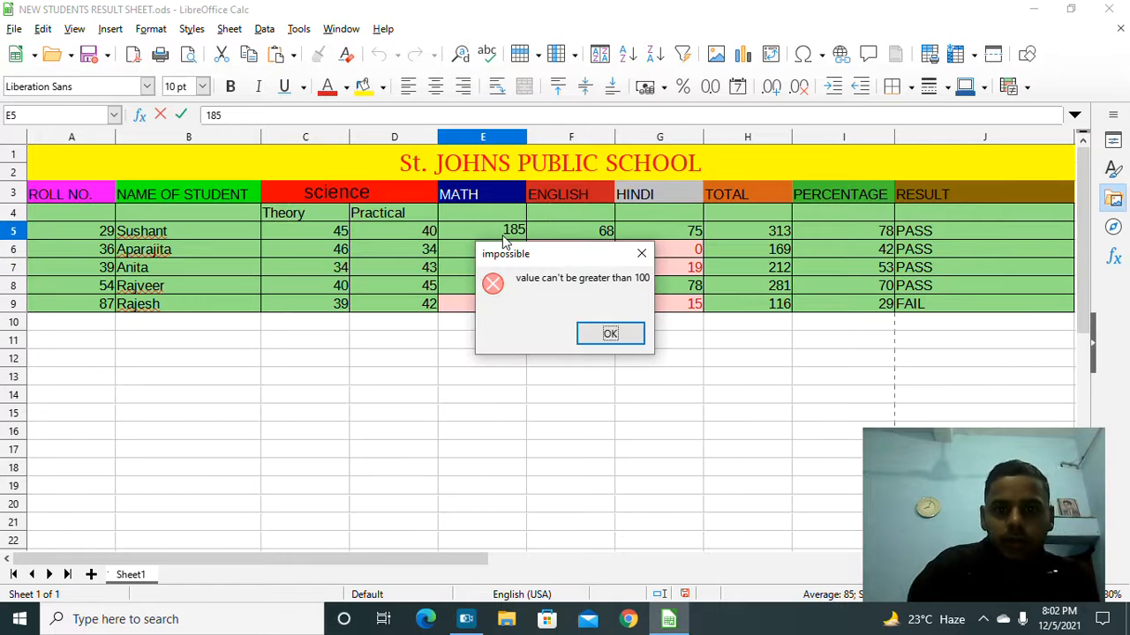
left_click(610, 335)
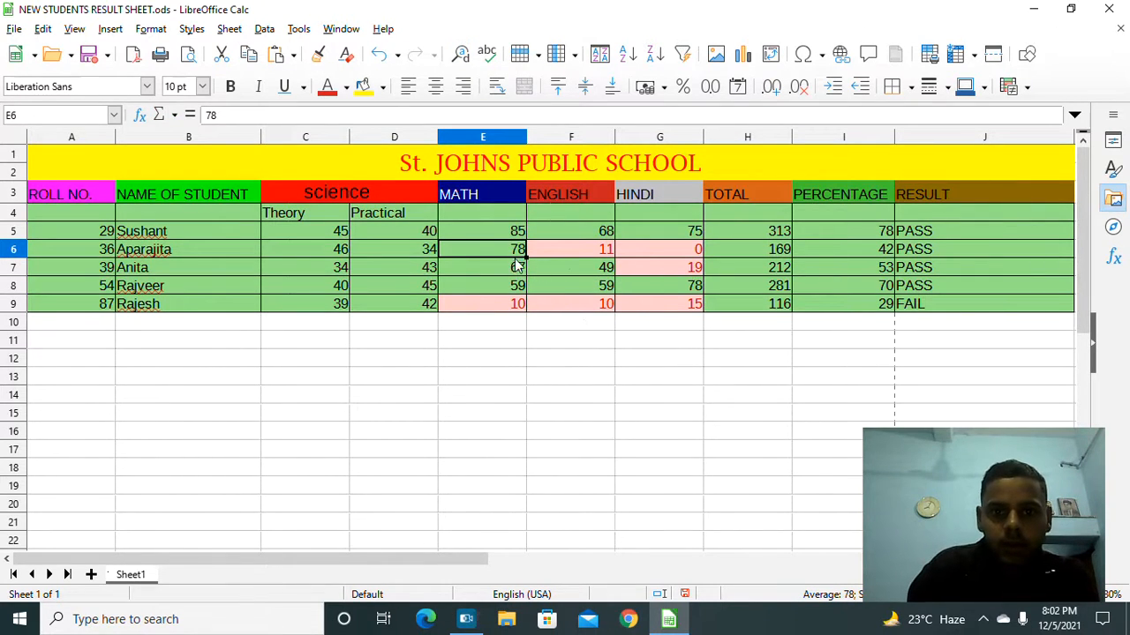
left_click(265, 29)
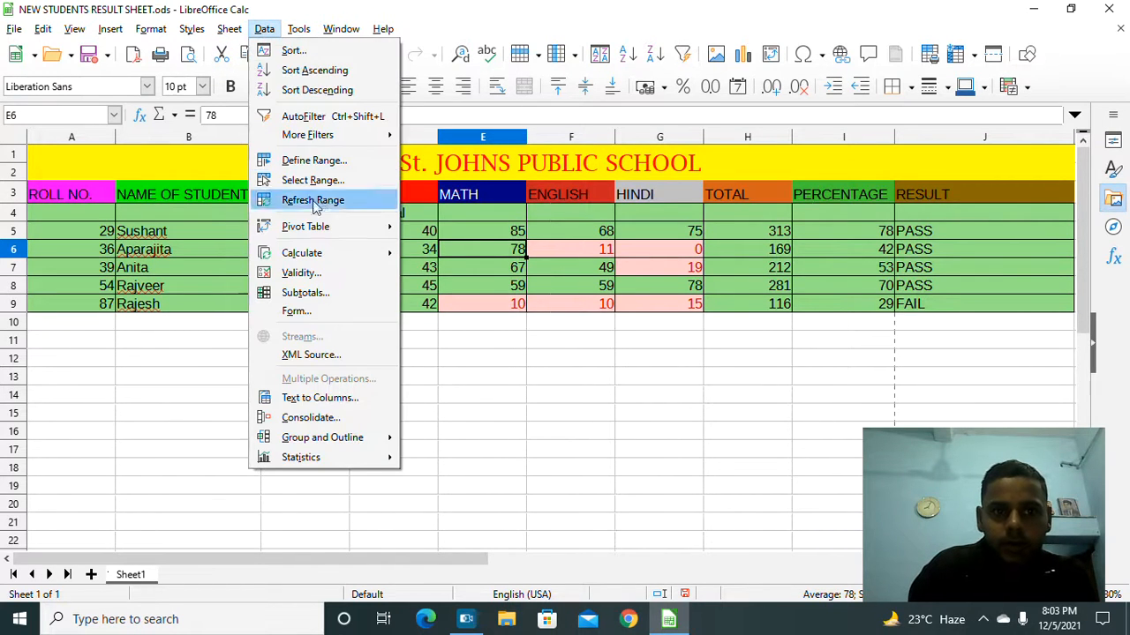
left_click(315, 274)
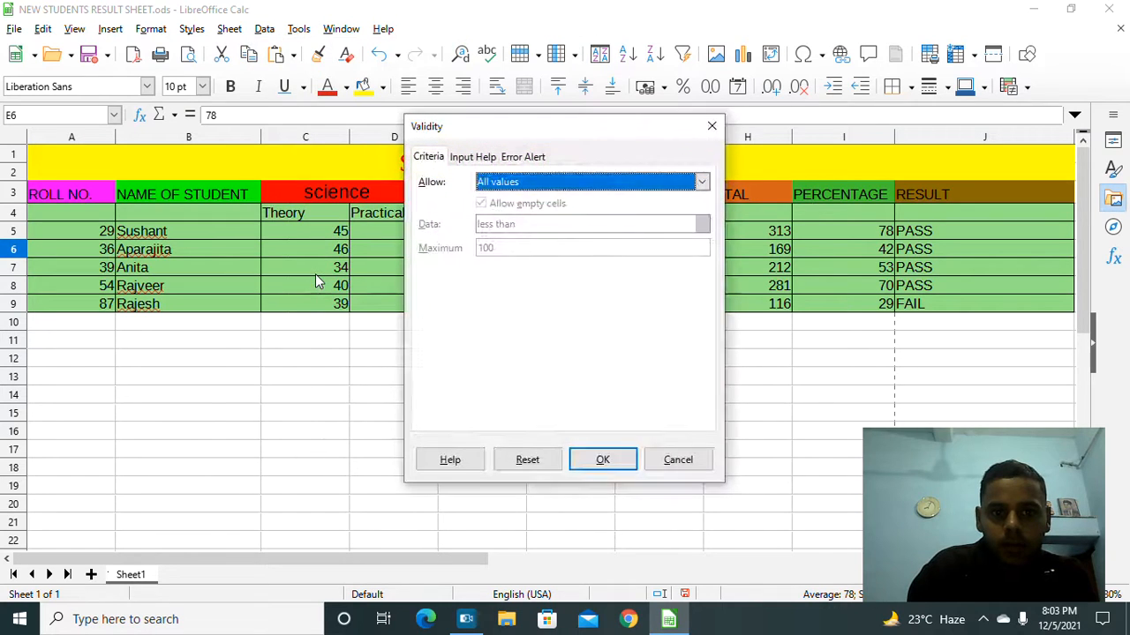
left_click(533, 157)
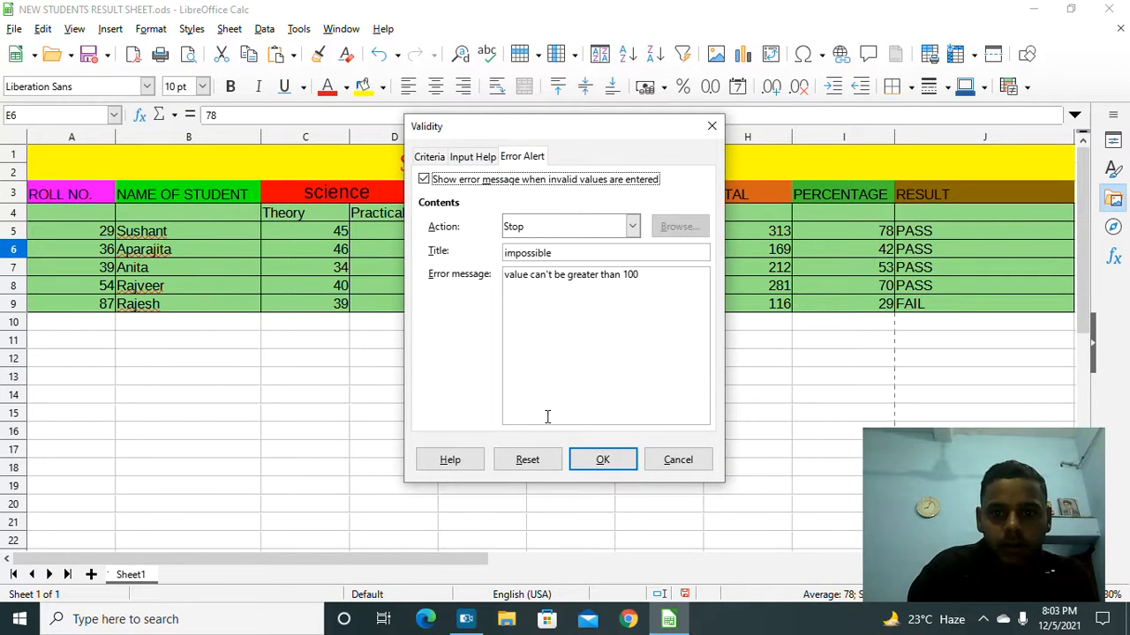
left_click(678, 462)
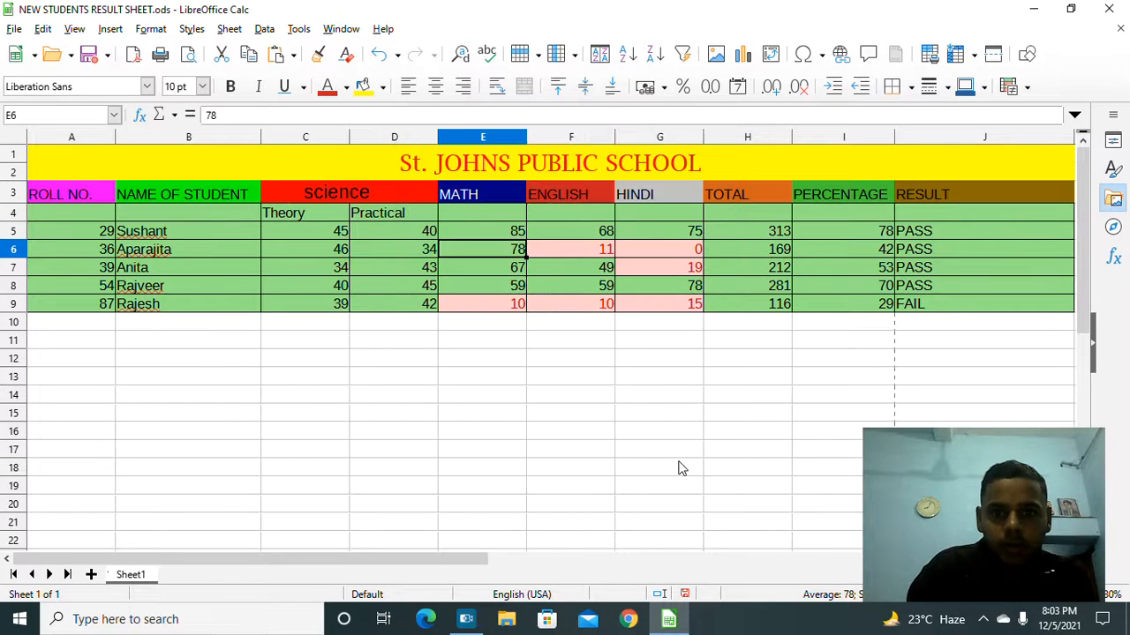
double_click(504, 228)
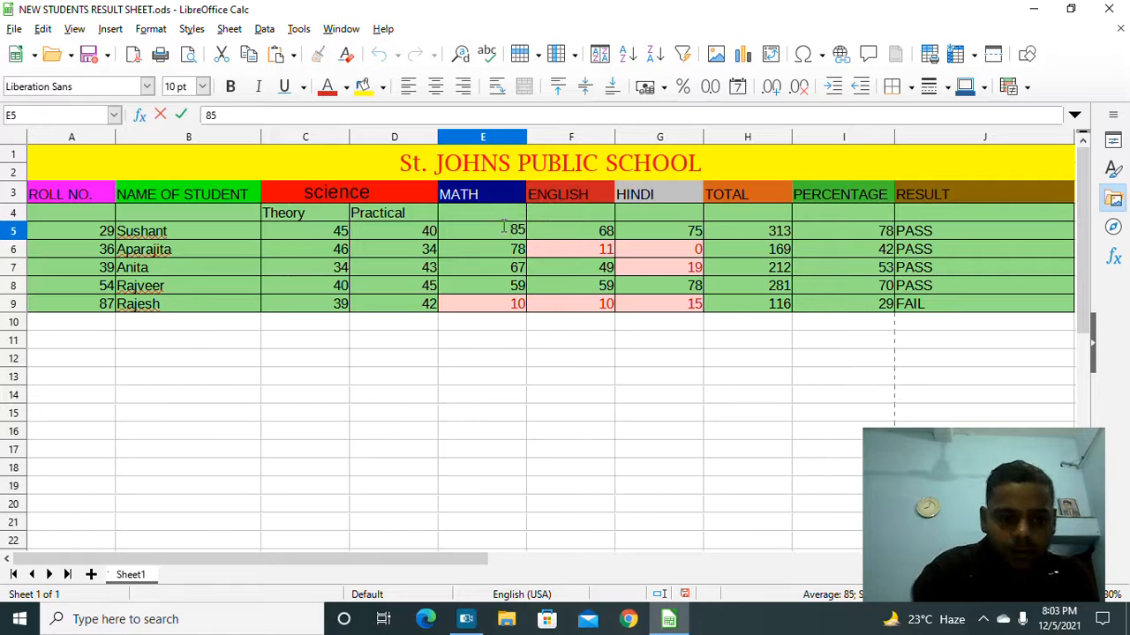
type("1")
key("Return")
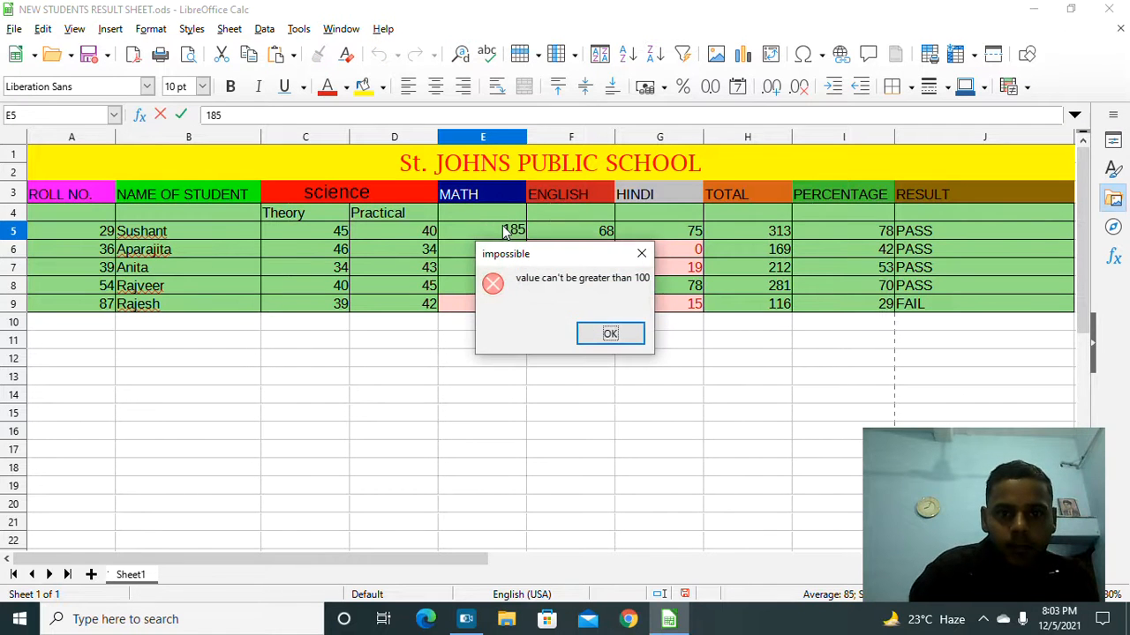
left_click(608, 336)
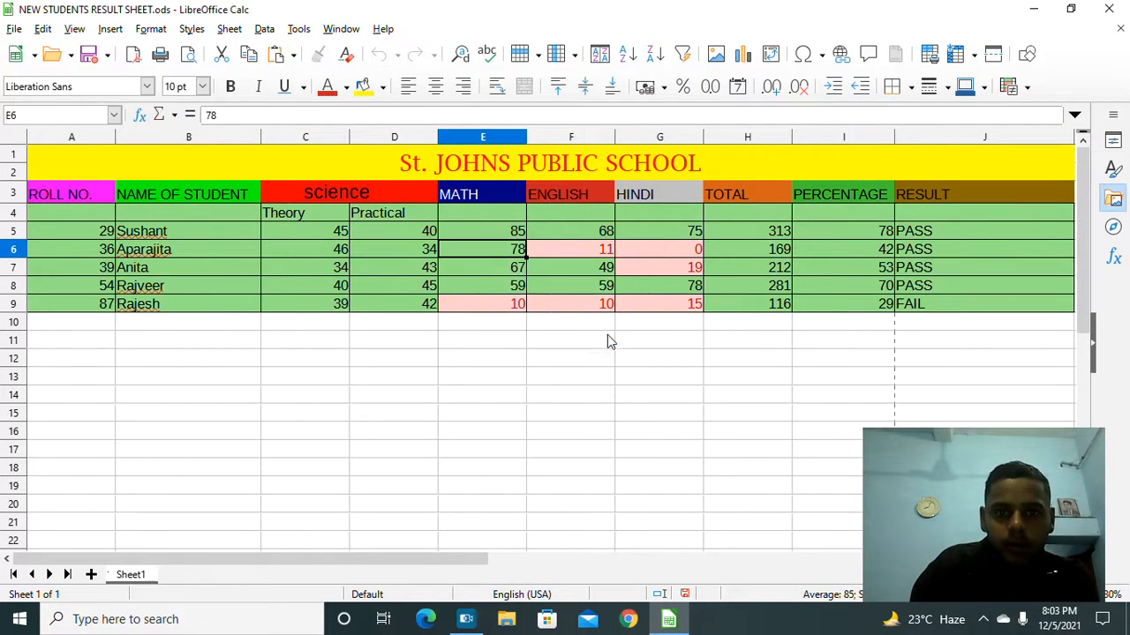
Step: In E6's validity settings, keep the Stop action and turn off the error message
left_click(265, 30)
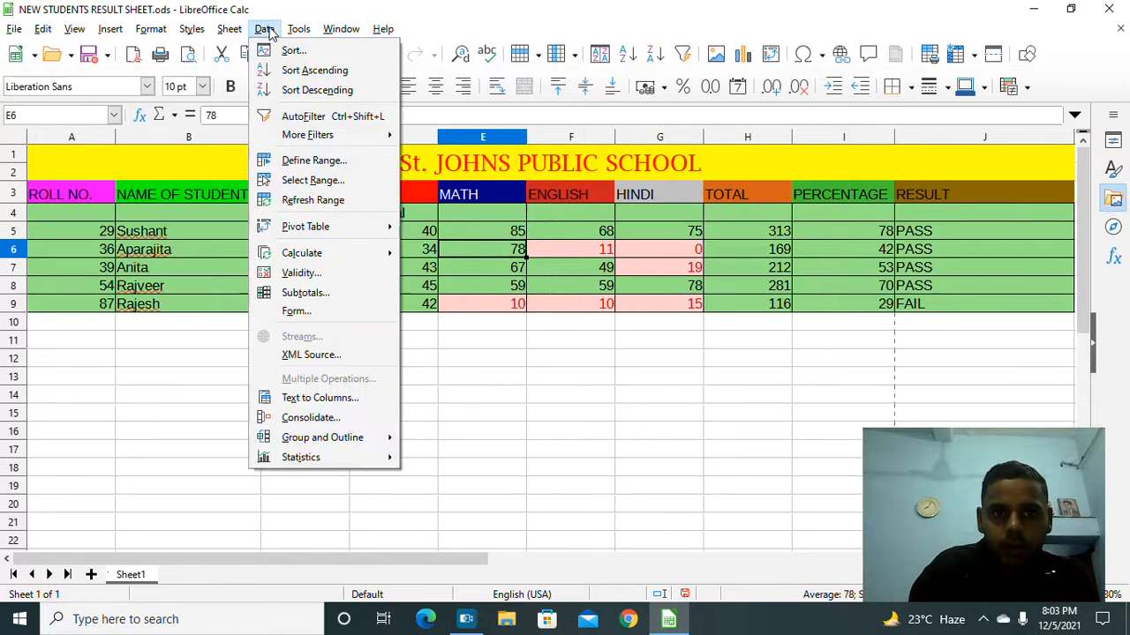
left_click(317, 278)
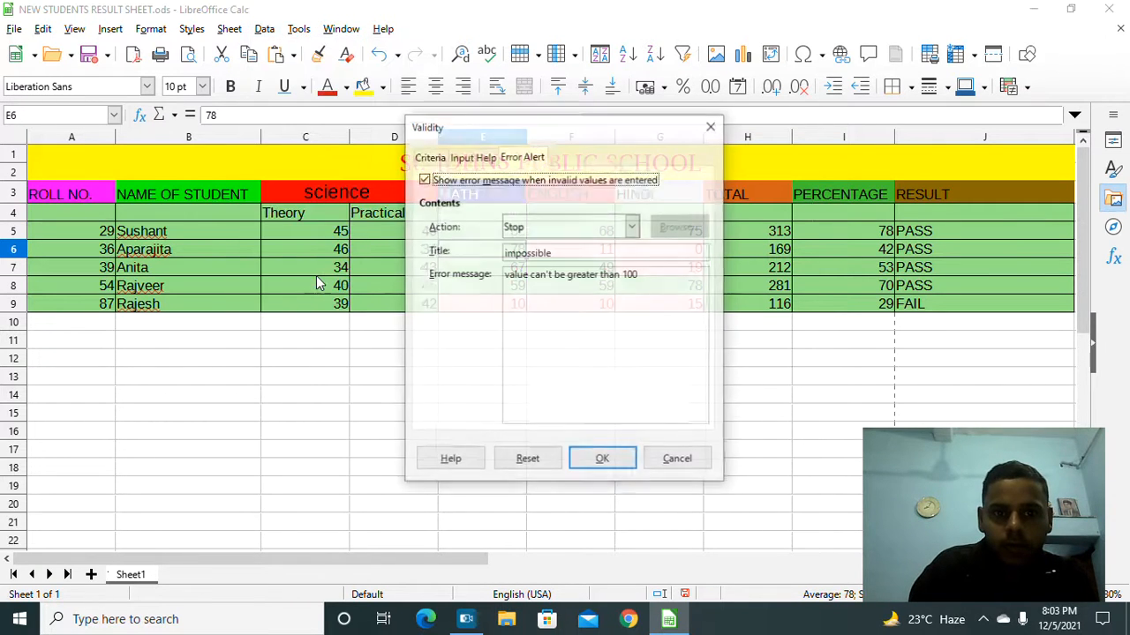
left_click(630, 227)
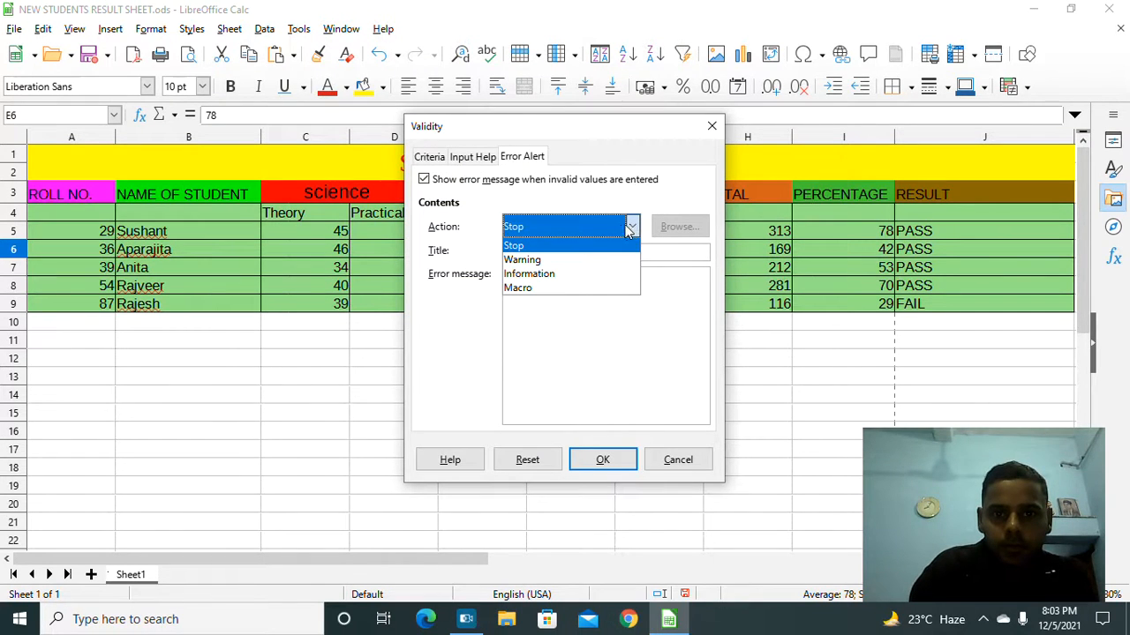
left_click(590, 248)
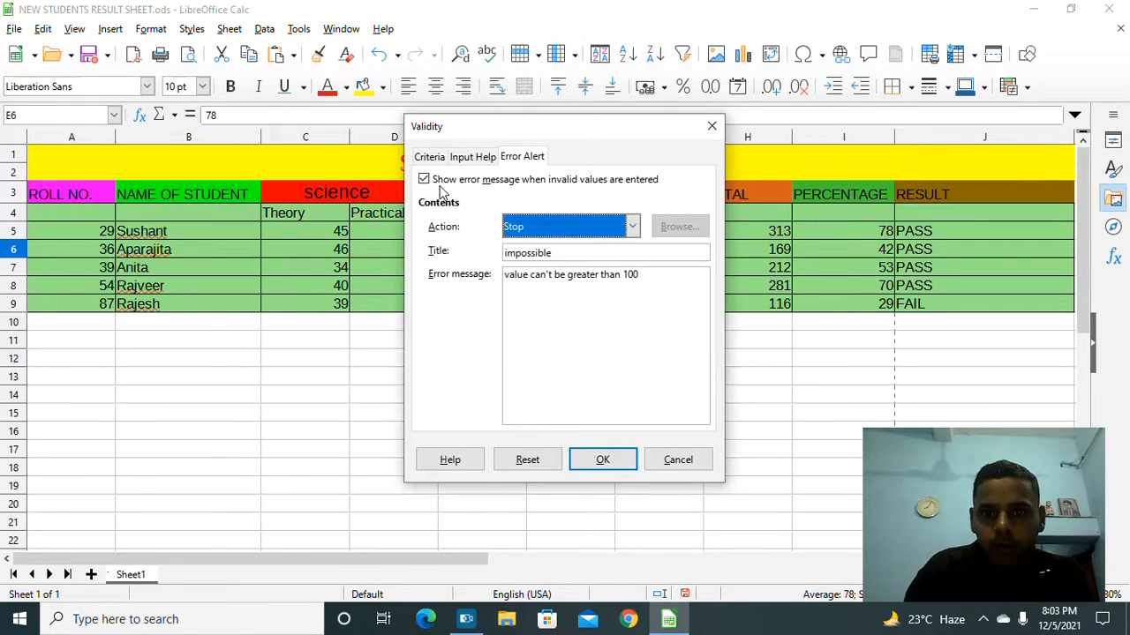
left_click(428, 181)
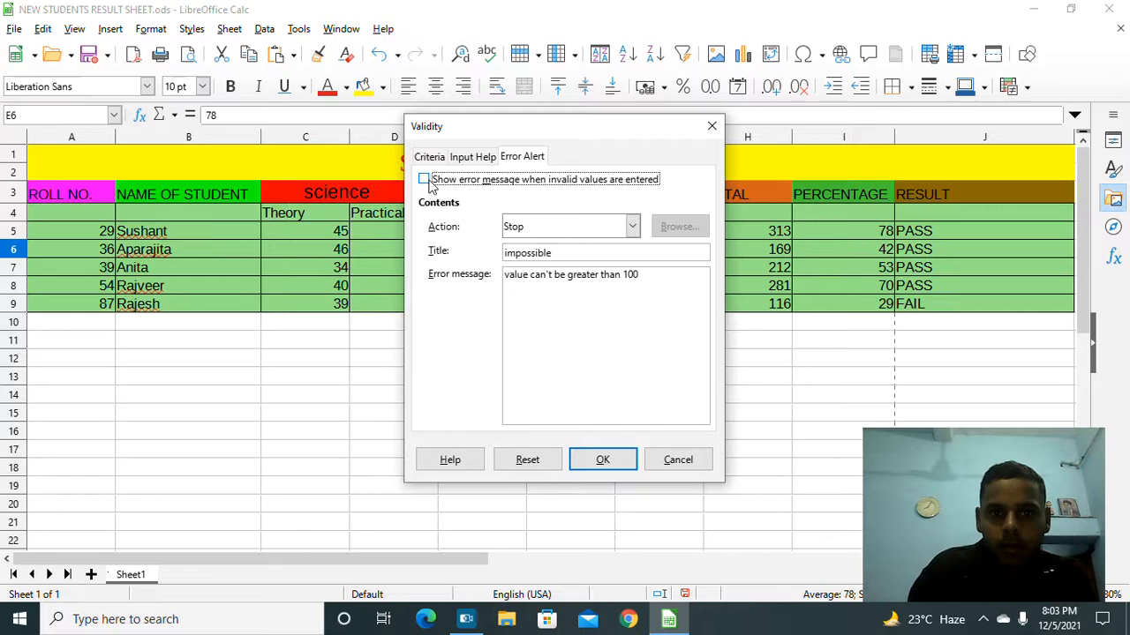
left_click(536, 227)
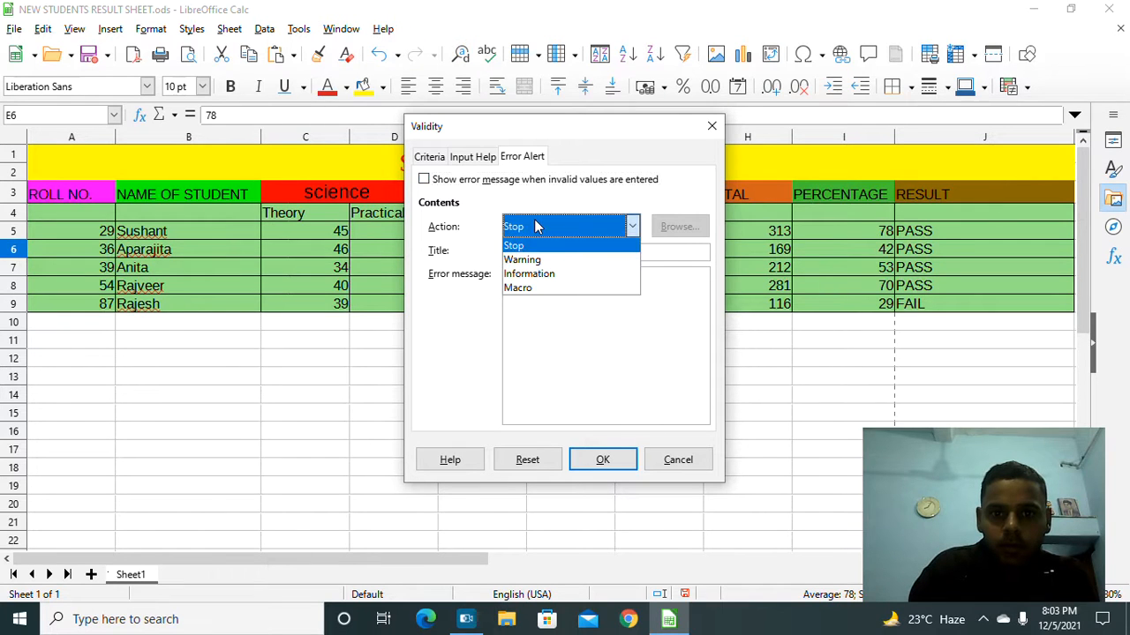
left_click(535, 244)
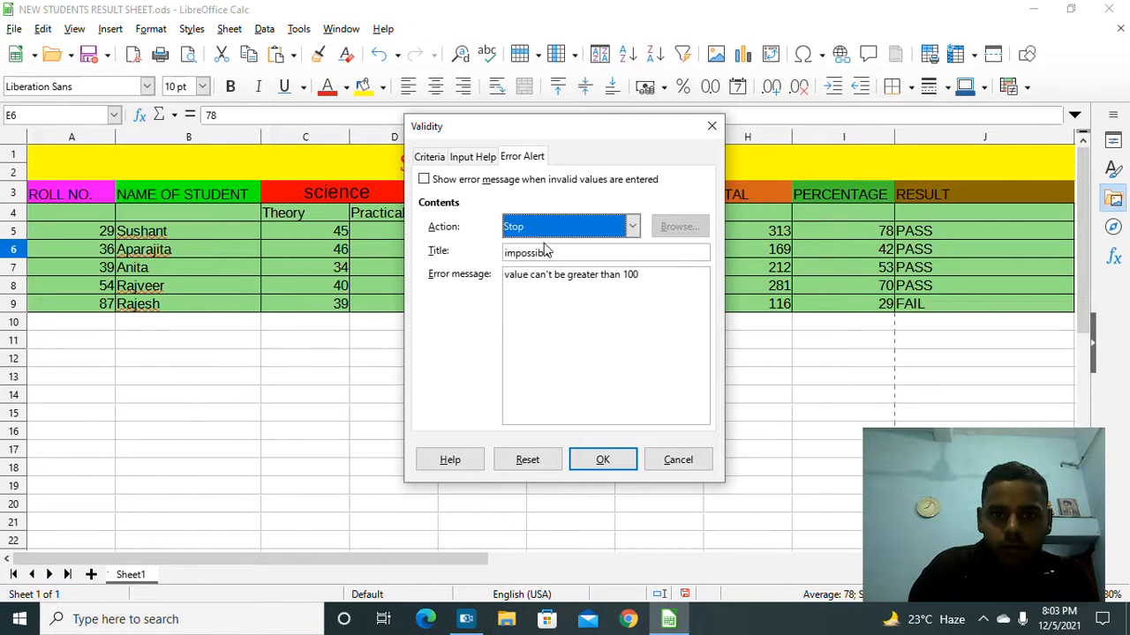
Step: Clear the alert title and error message, then apply the changes from the Criteria tab
left_click(556, 247)
key("BackSpace")
key("BackSpace")
key("BackSpace")
key("BackSpace")
key("BackSpace")
key("BackSpace")
key("BackSpace")
key("BackSpace")
key("BackSpace")
key("BackSpace")
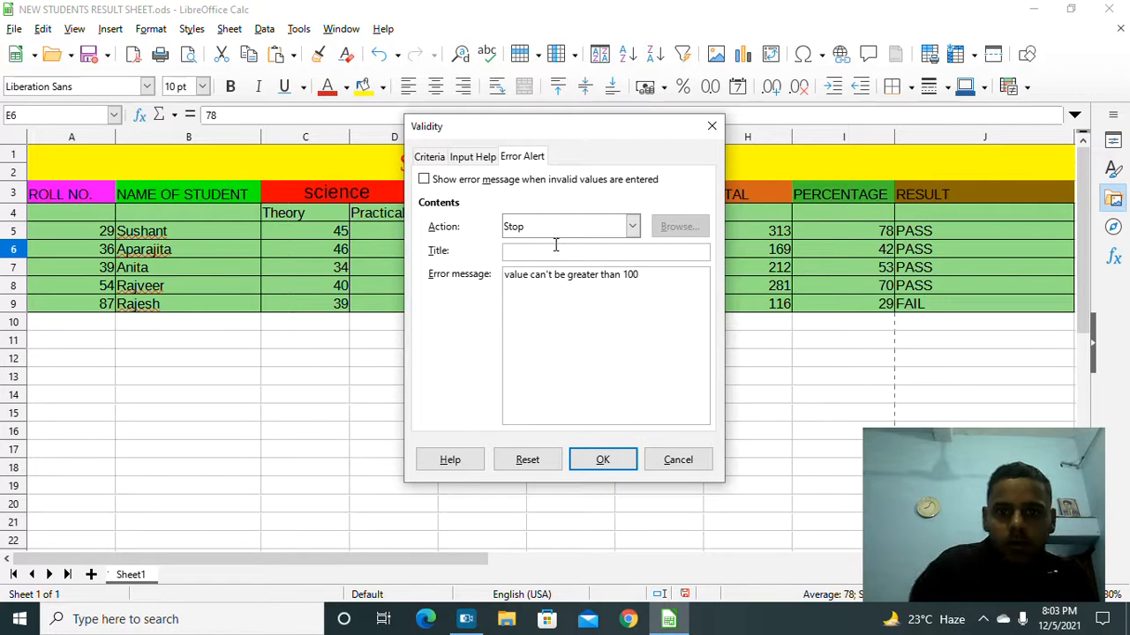
left_click(655, 282)
key("BackSpace")
key("BackSpace")
key("BackSpace")
key("BackSpace")
key("BackSpace")
key("BackSpace")
key("BackSpace")
key("BackSpace")
key("BackSpace")
key("BackSpace")
key("BackSpace")
key("BackSpace")
key("BackSpace")
key("BackSpace")
key("BackSpace")
key("BackSpace")
key("BackSpace")
key("BackSpace")
key("BackSpace")
key("BackSpace")
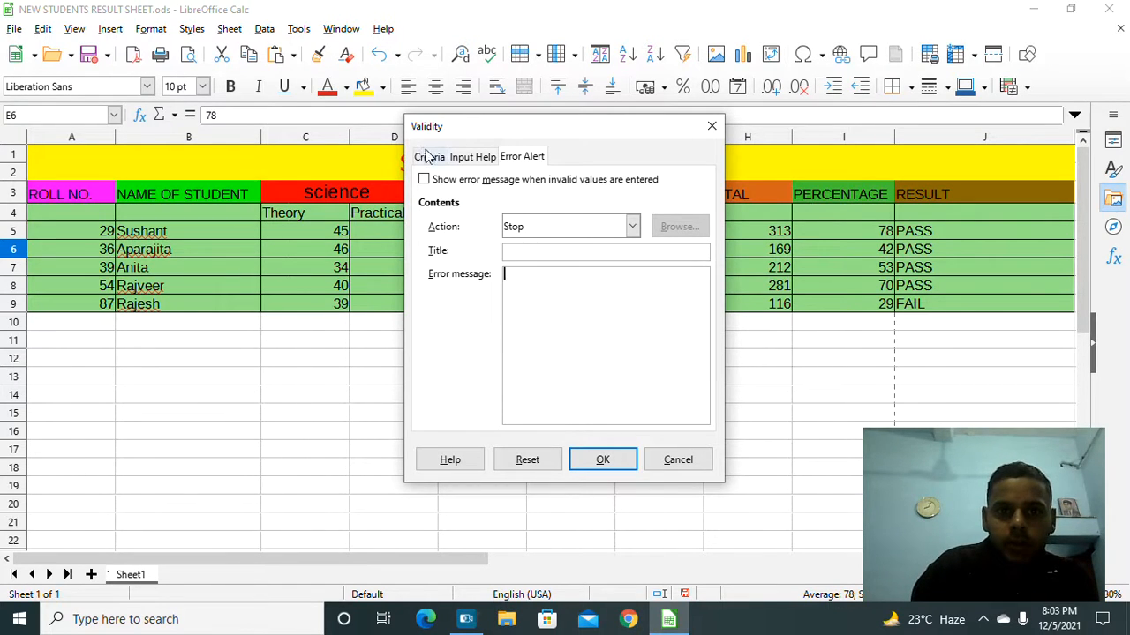
left_click(473, 157)
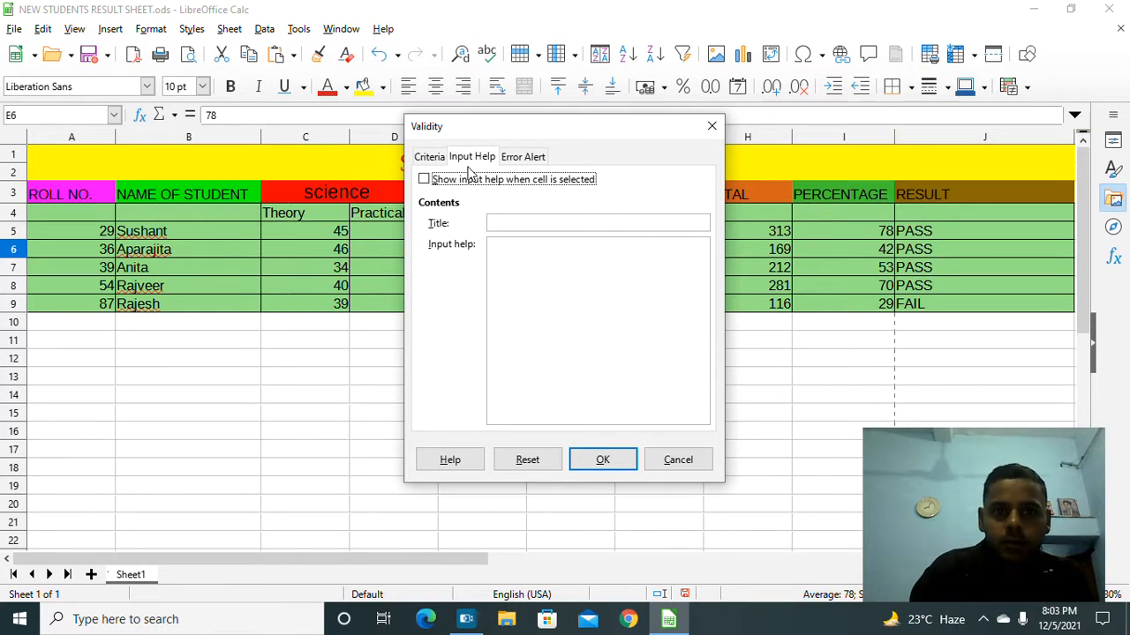
left_click(429, 159)
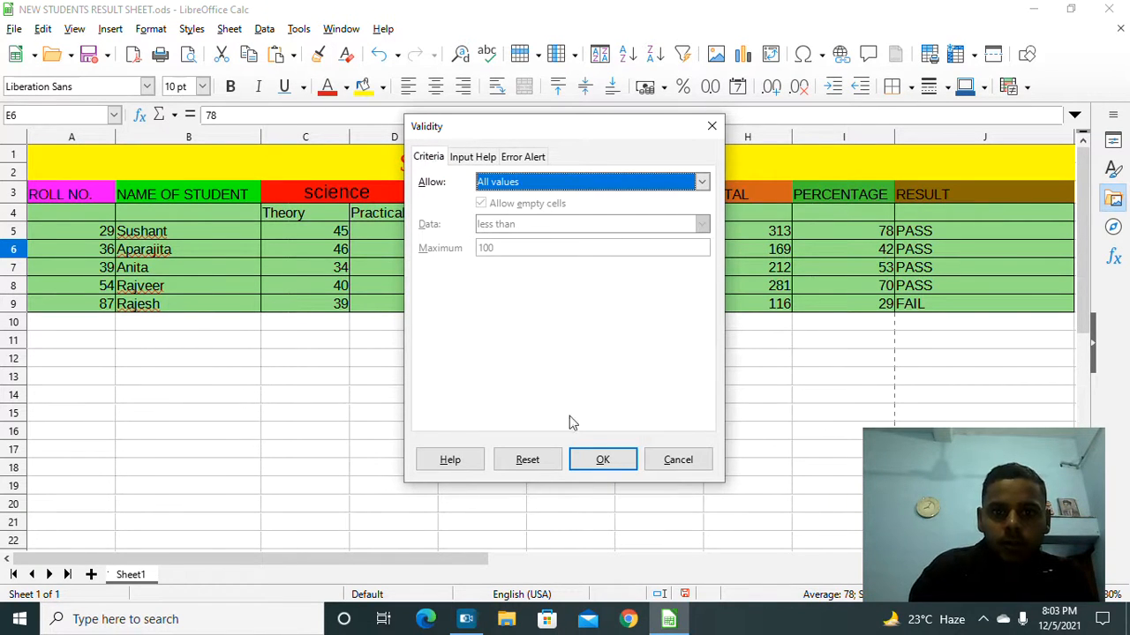
left_click(597, 458)
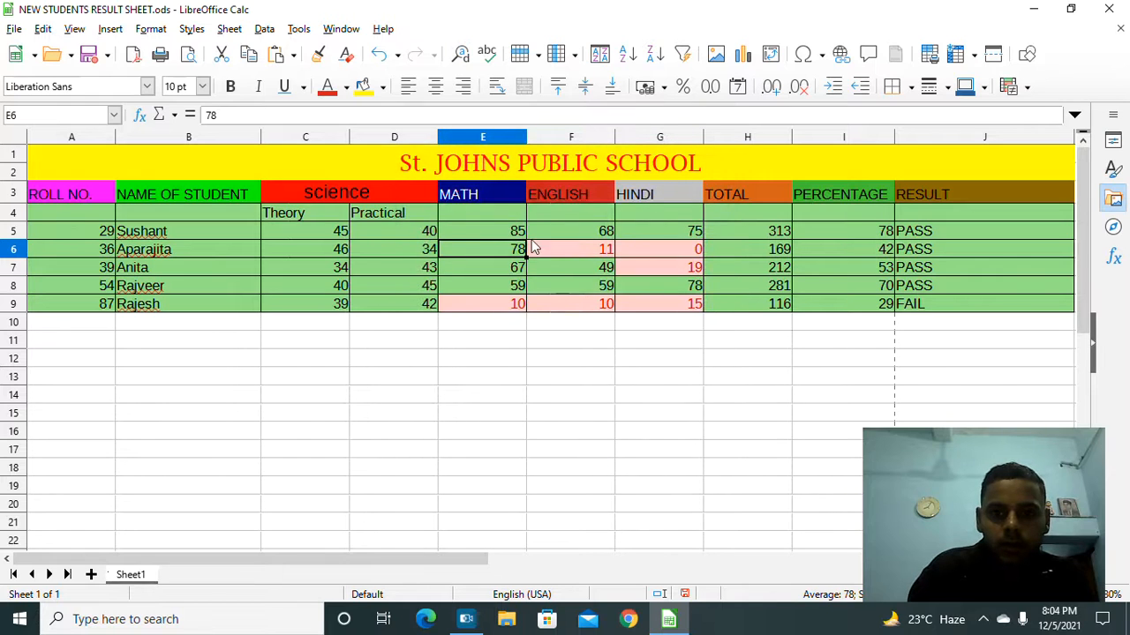
left_click(582, 232)
double_click(582, 231)
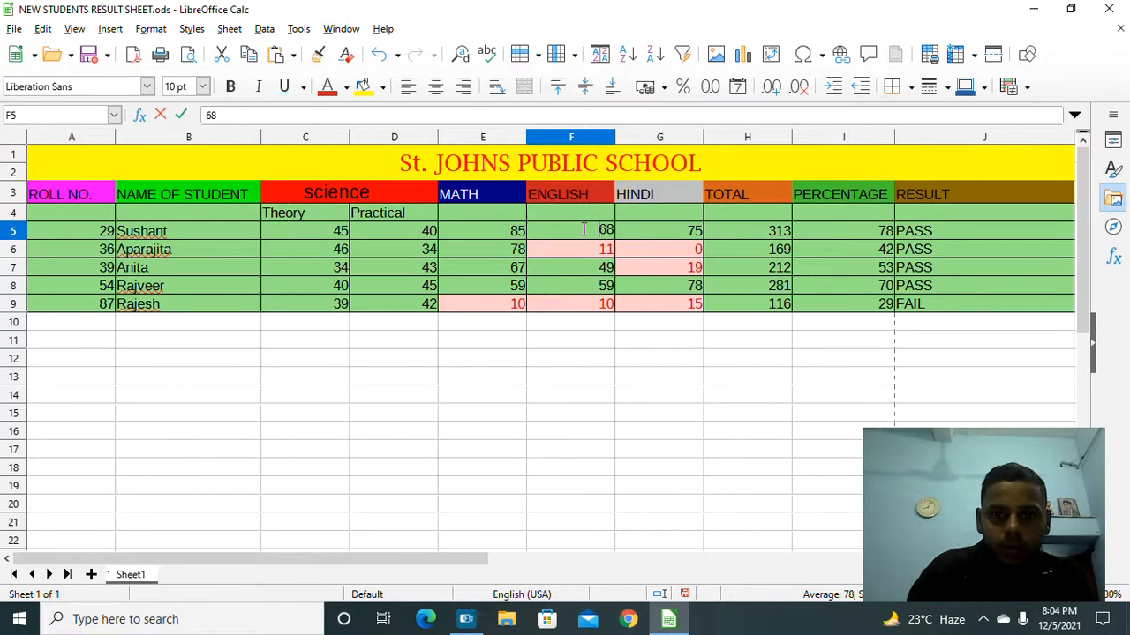
type("1")
key("Return")
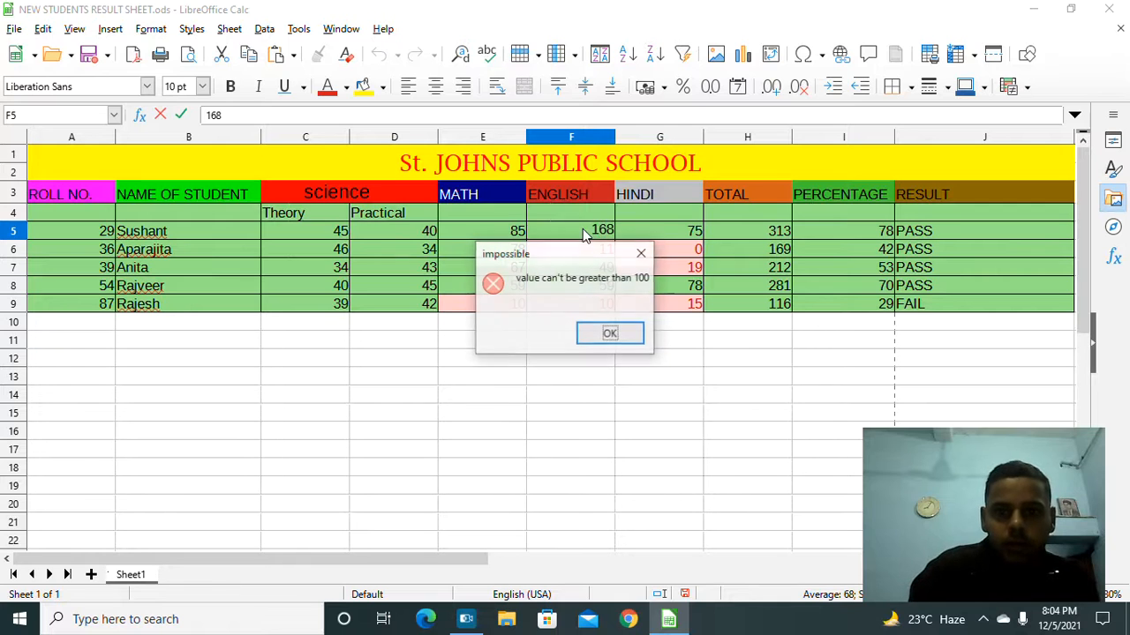
left_click(609, 334)
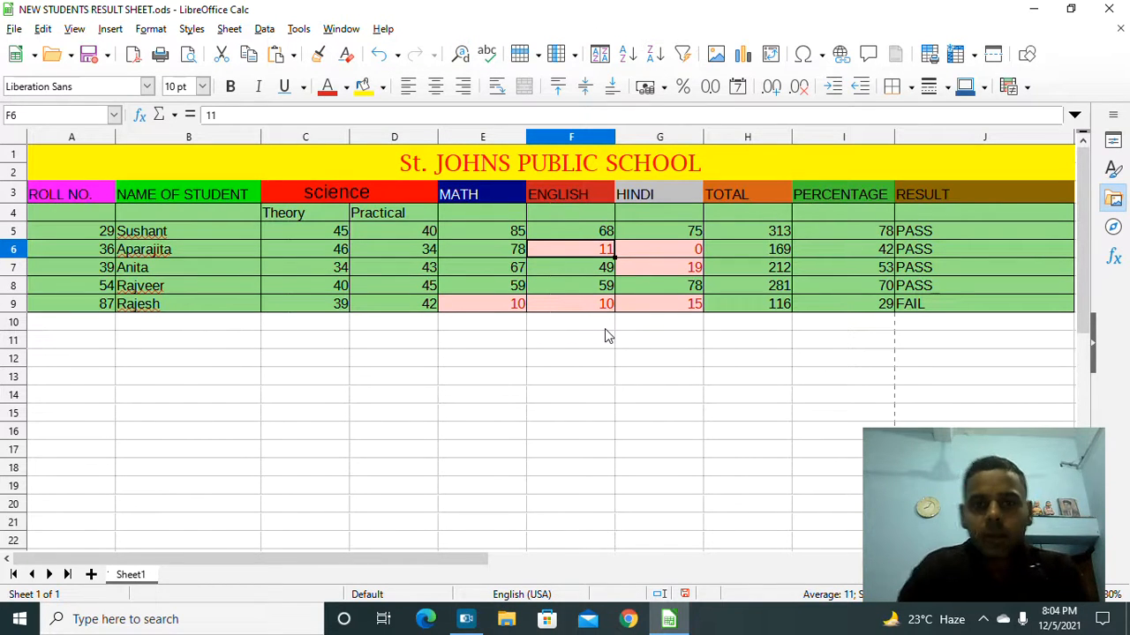
left_click(340, 30)
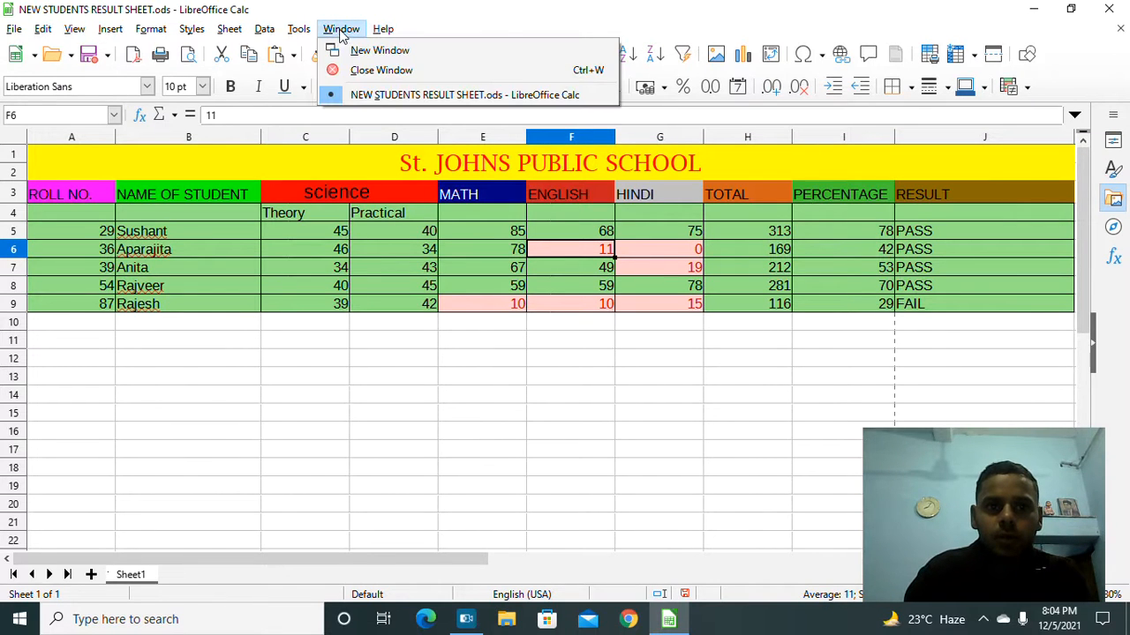
mouse_move(264, 29)
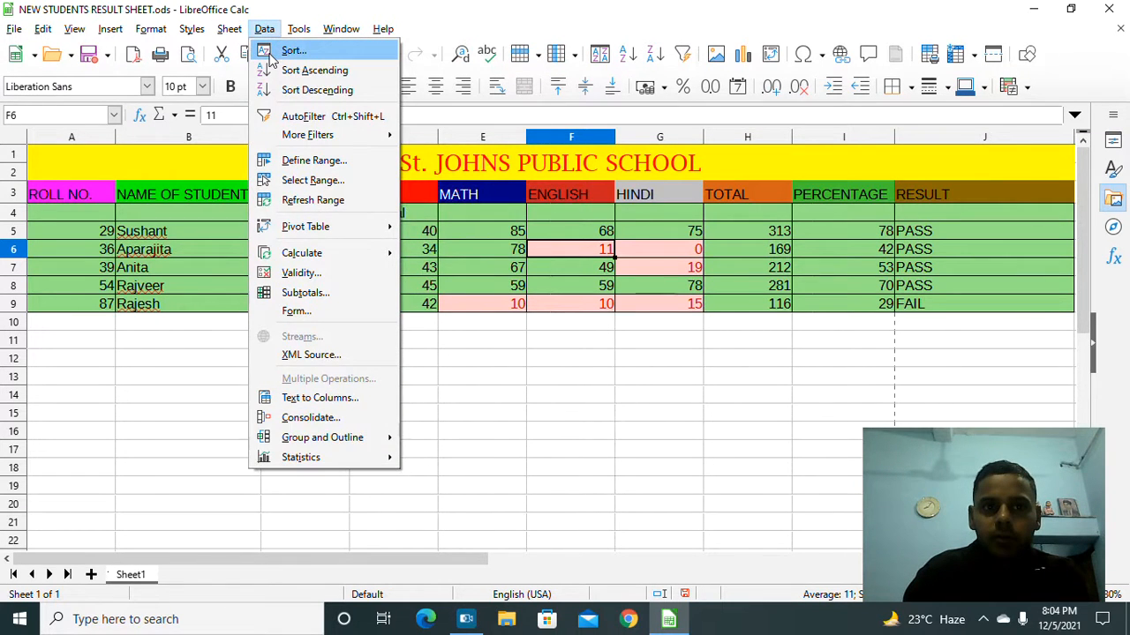
left_click(272, 54)
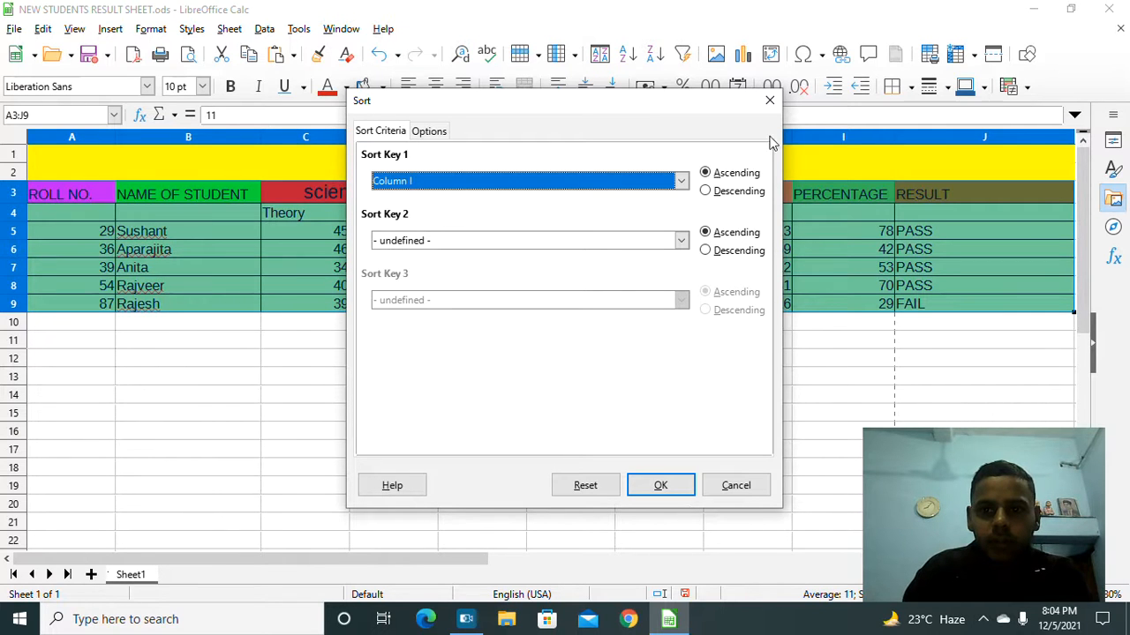
left_click(769, 101)
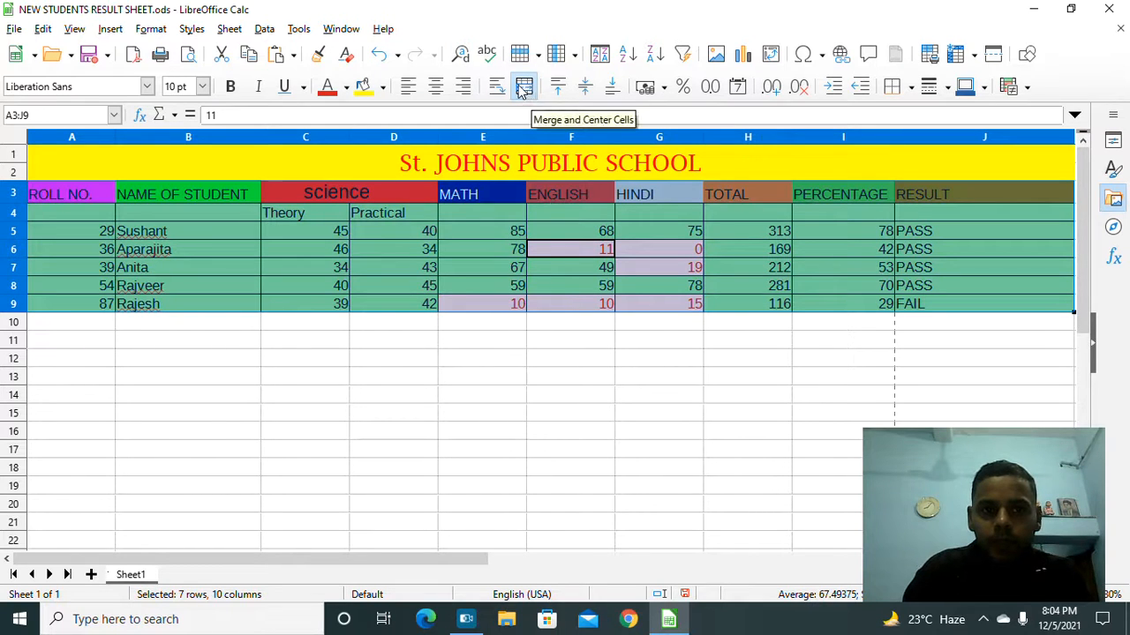
left_click(267, 30)
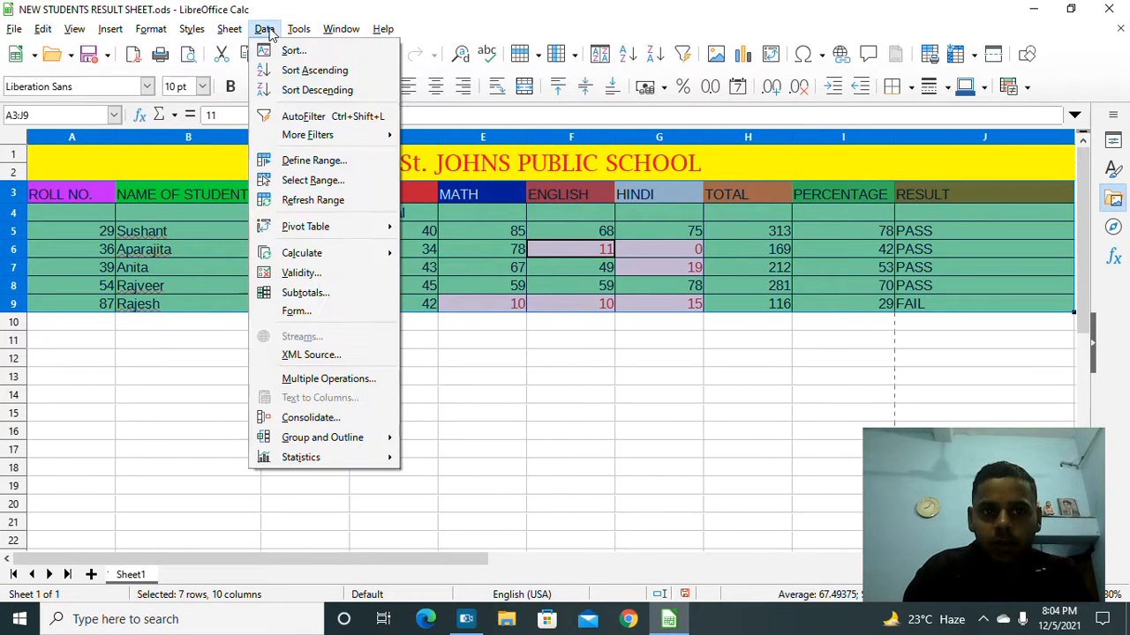
left_click(338, 279)
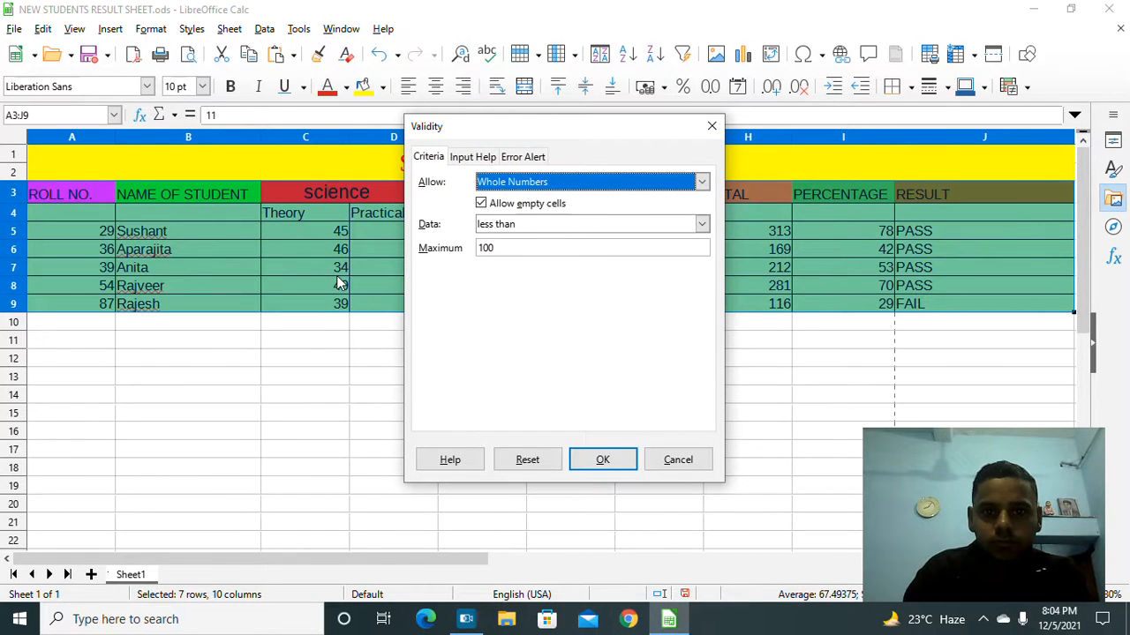
key("Up")
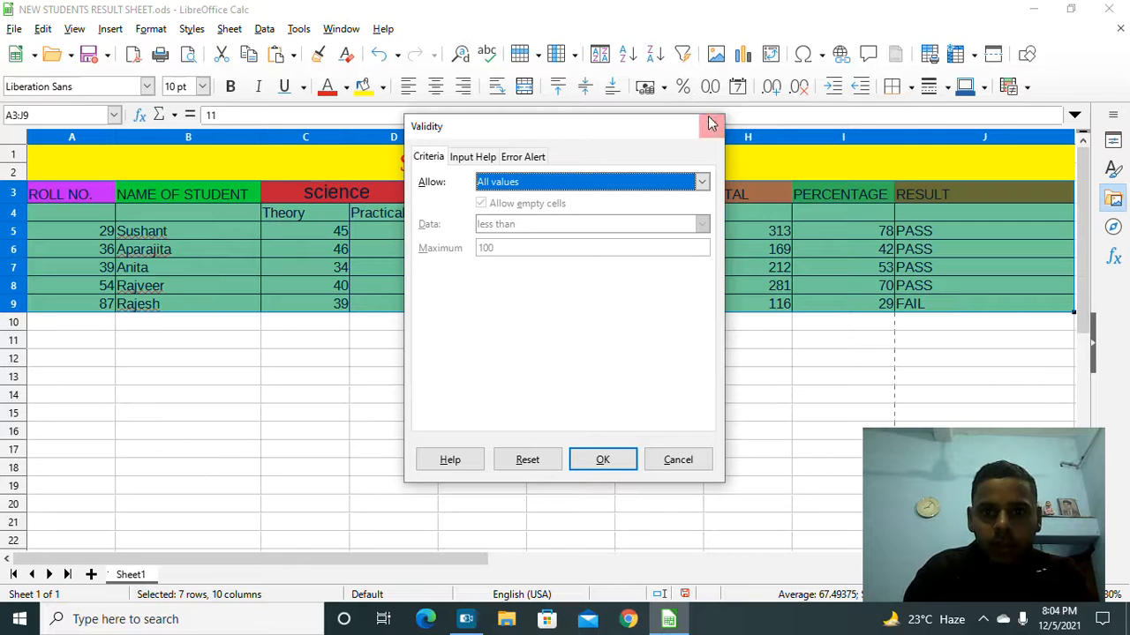
left_click(713, 128)
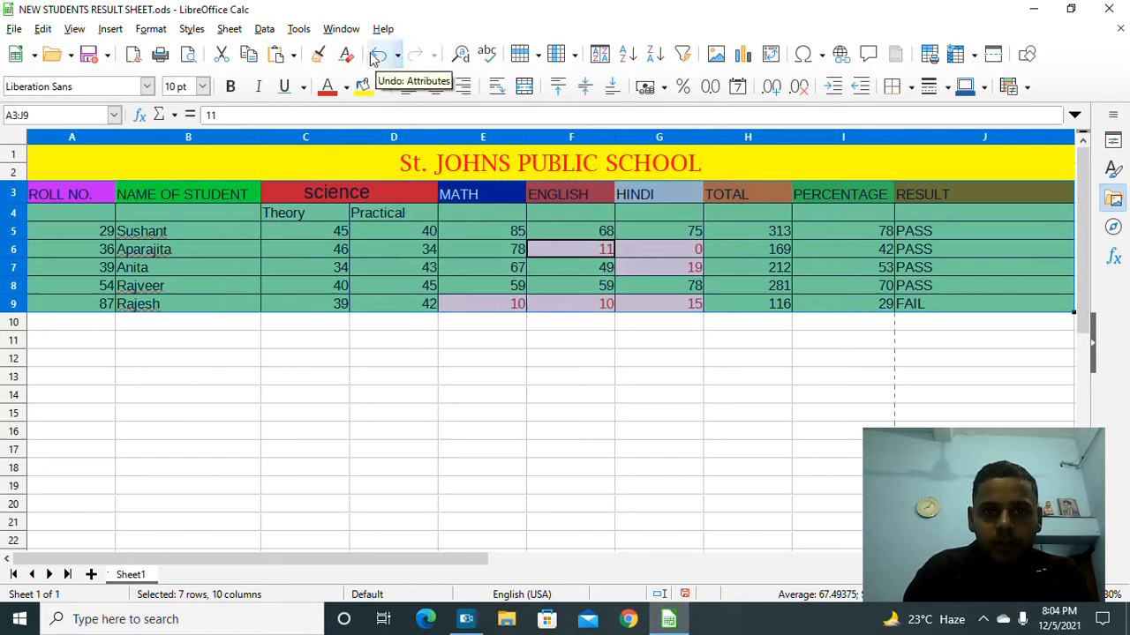
Step: Turn on AutoFilter from the Data menu, declining the first line as column headers
left_click(265, 29)
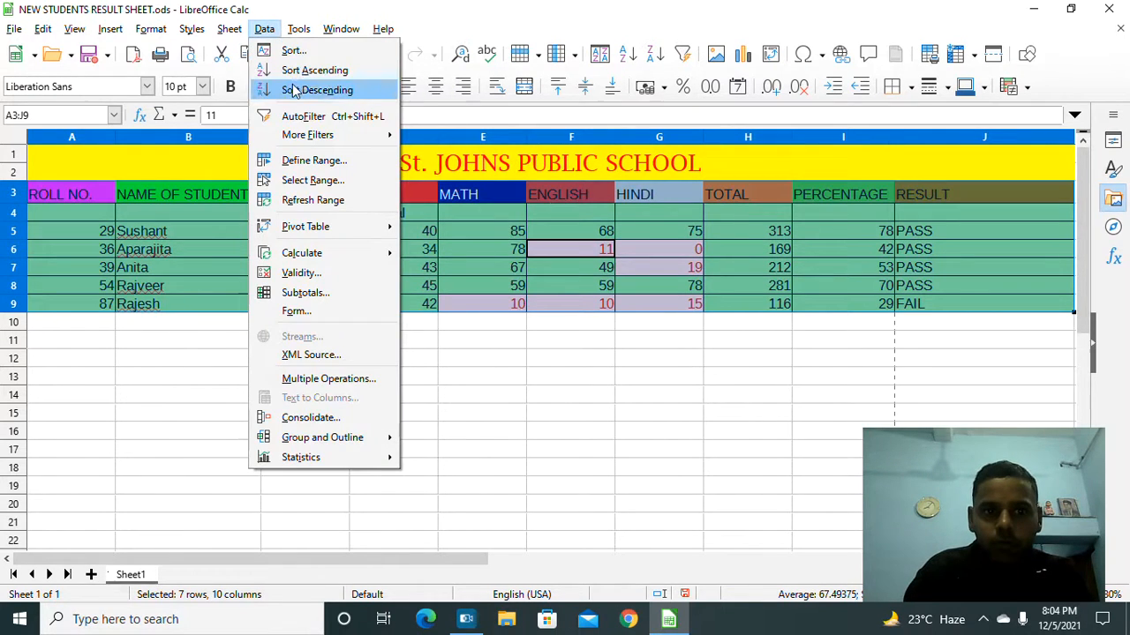
left_click(303, 116)
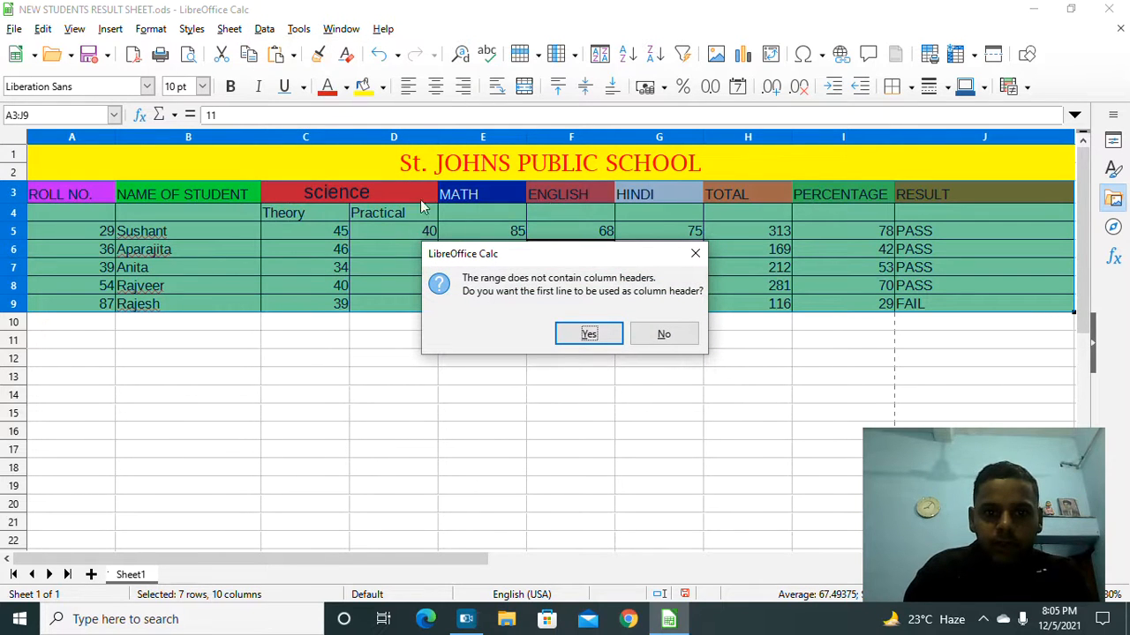
left_click(669, 333)
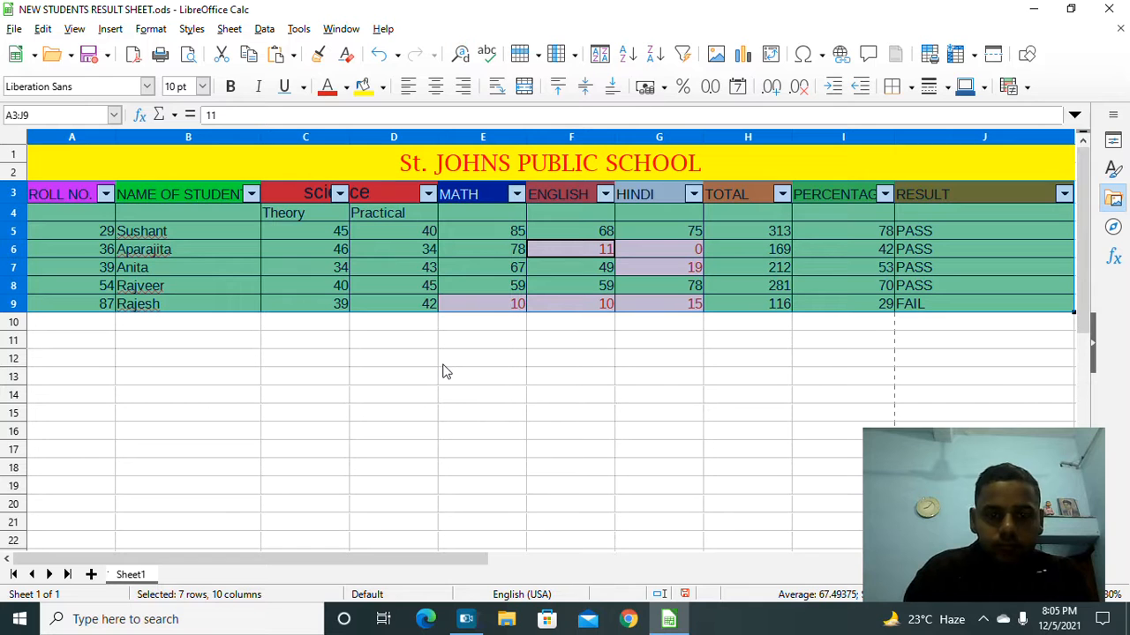
Step: Apply a PERCENTAGE greater than 30 standard filter, then undo it
left_click(886, 194)
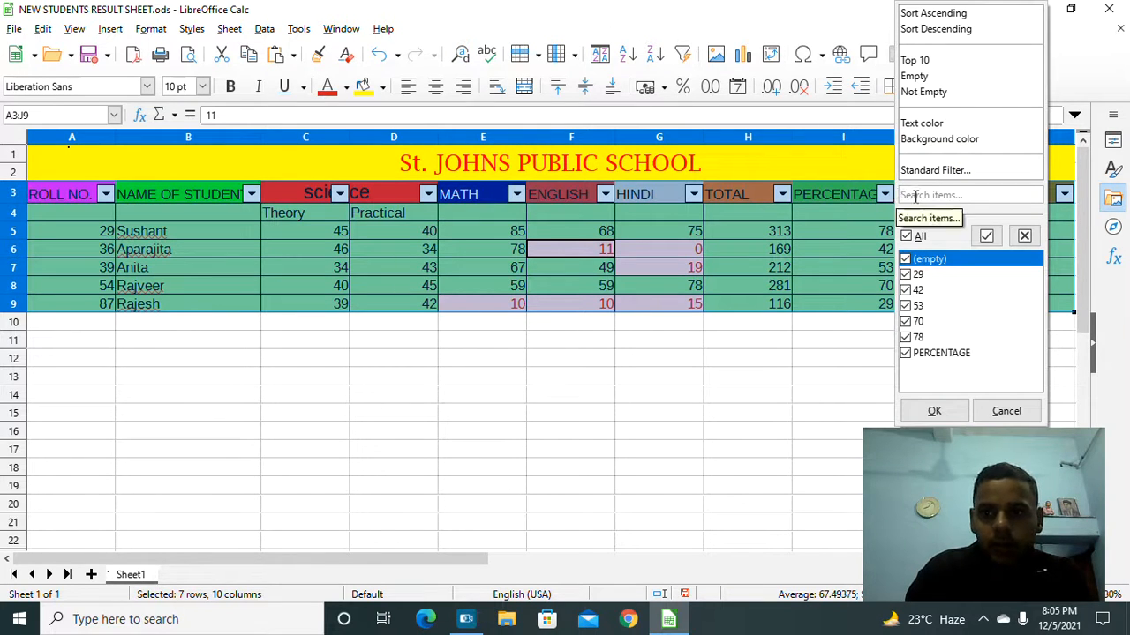
left_click(921, 171)
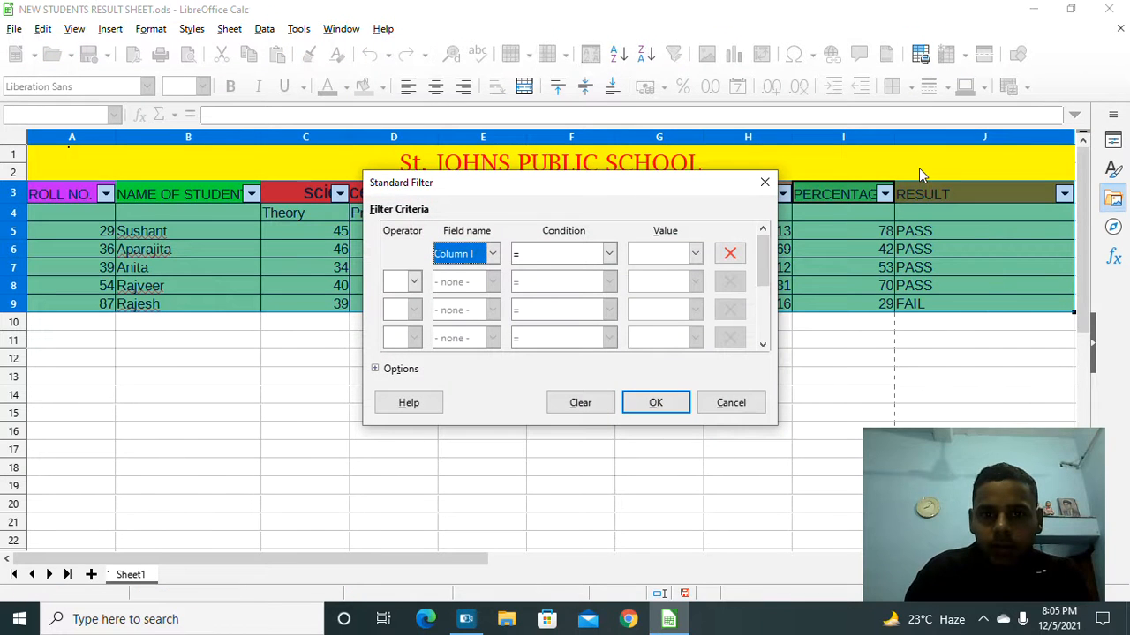
left_click(609, 254)
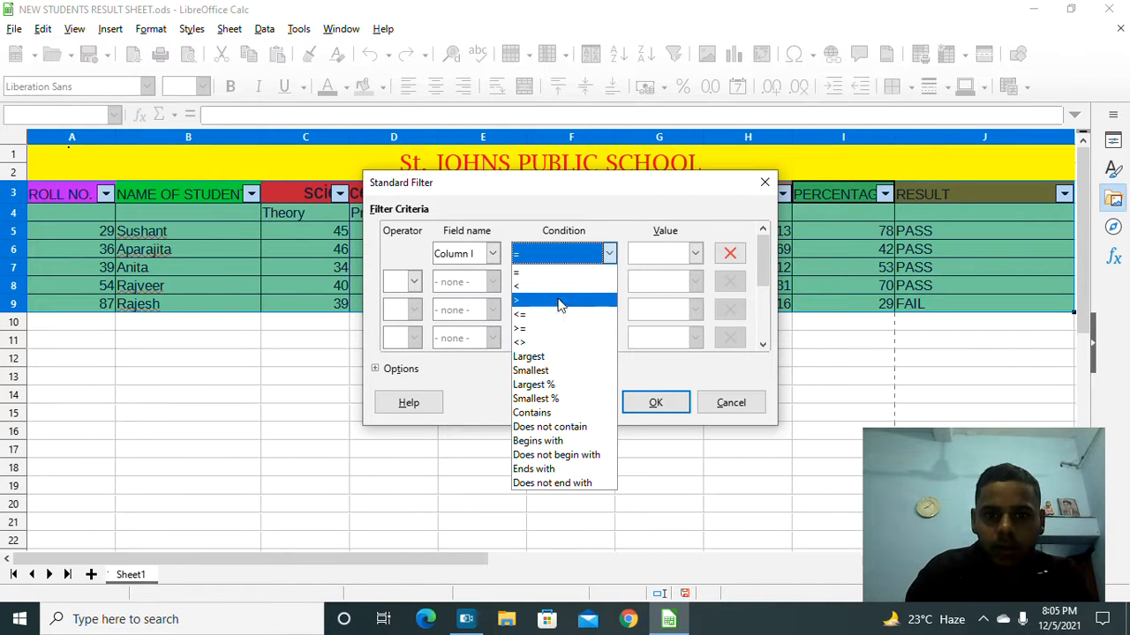
left_click(559, 300)
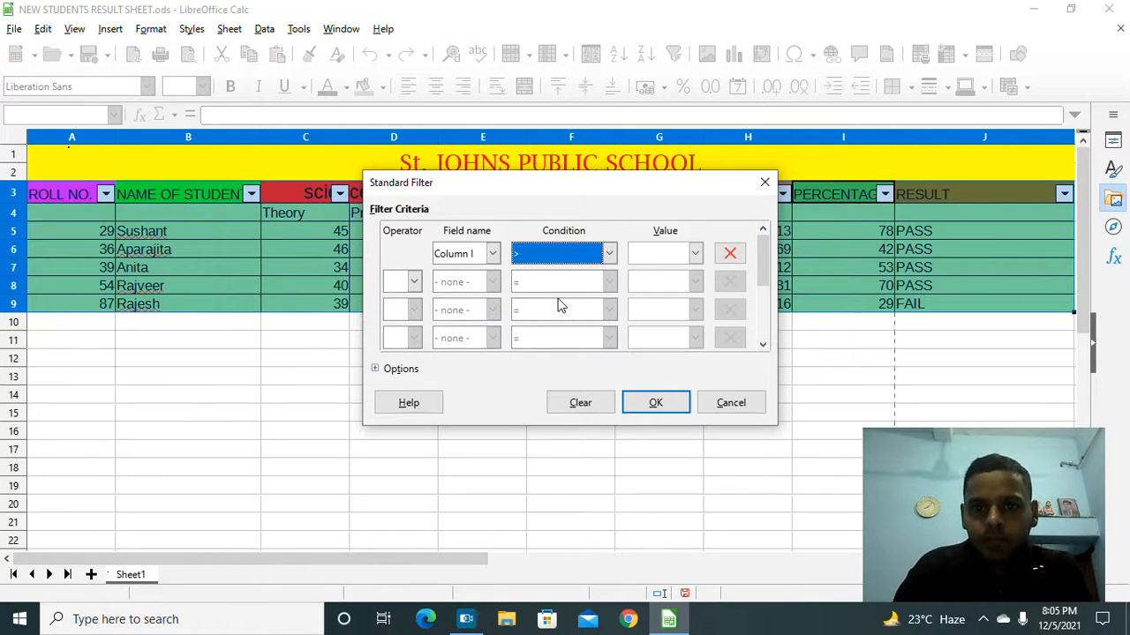
left_click(671, 253)
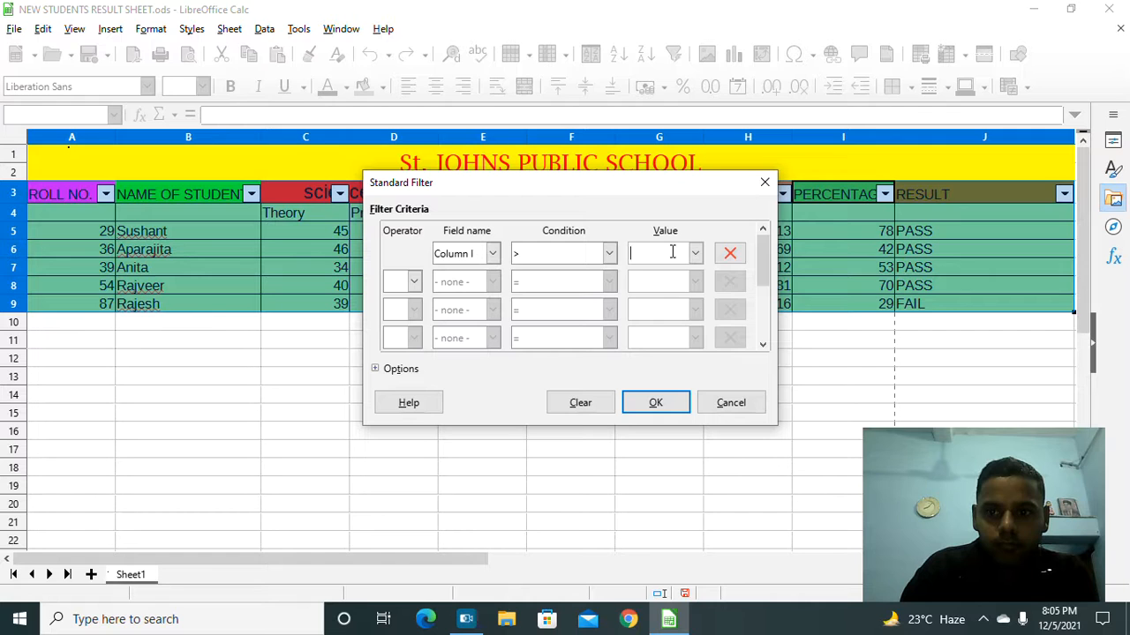
type("30")
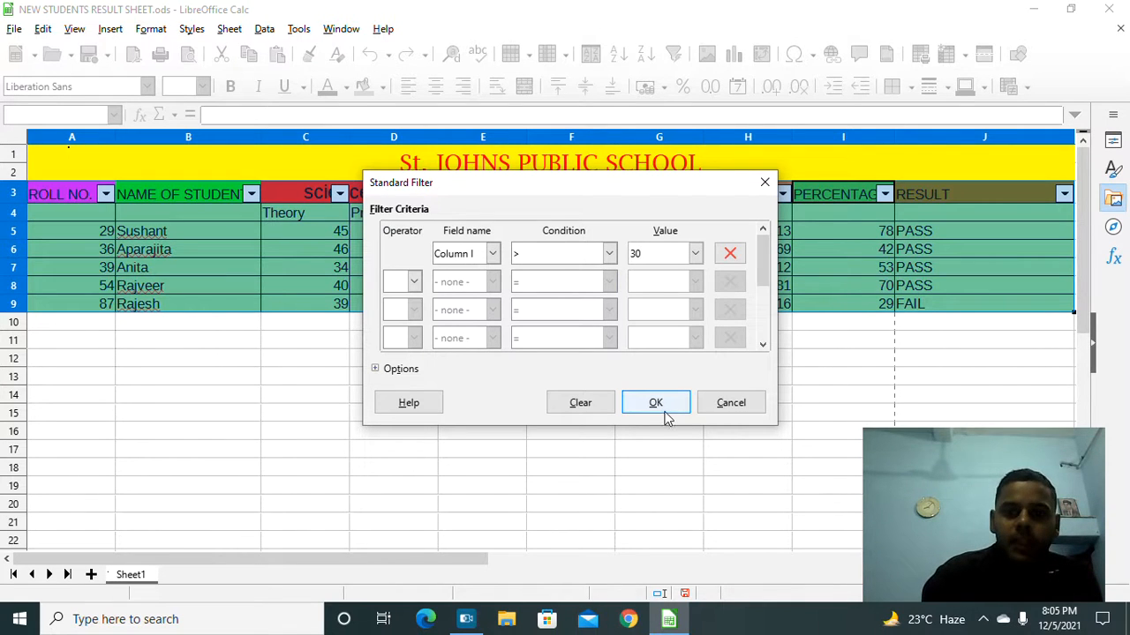
left_click(655, 404)
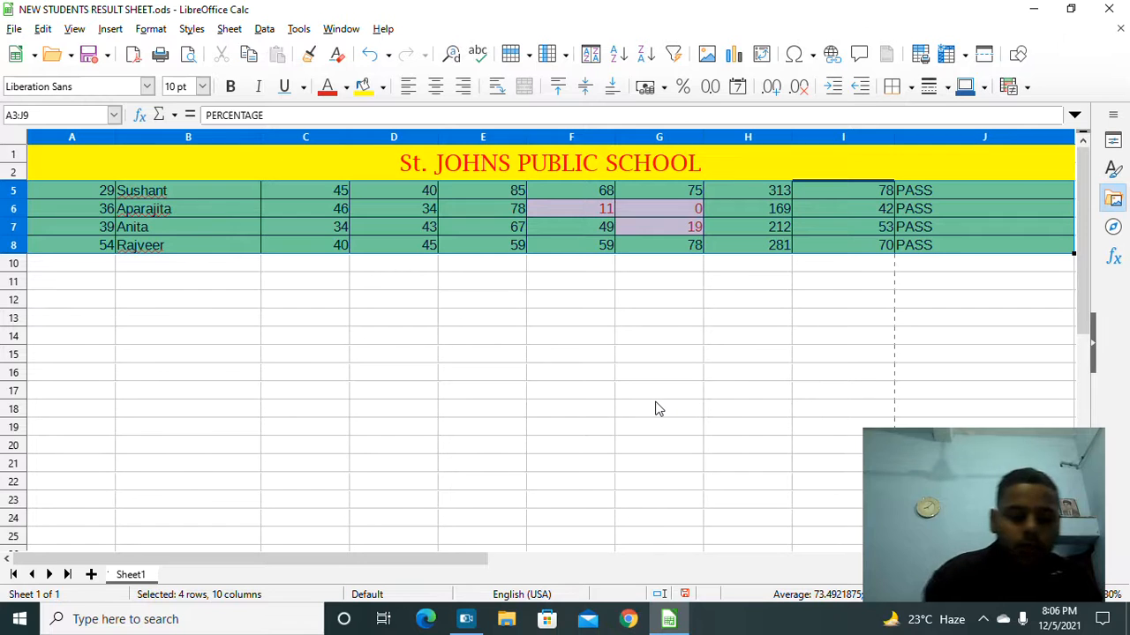
key("ctrl+z")
Step: Undo three more times to remove AutoFilter, then deselect the table
key("ctrl+z")
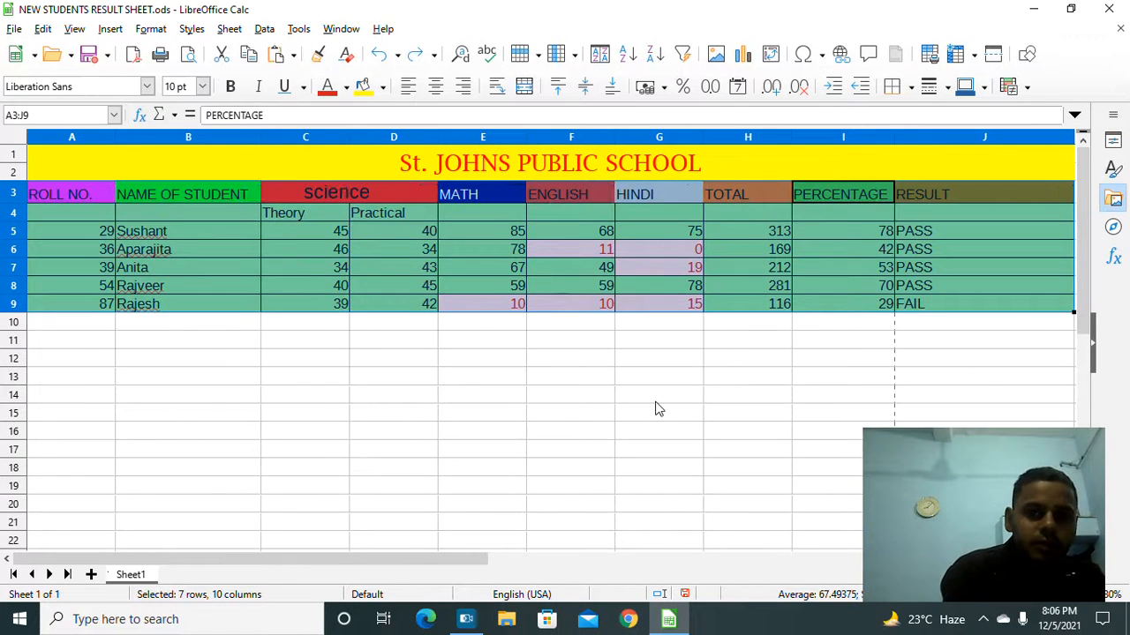
key("ctrl+z")
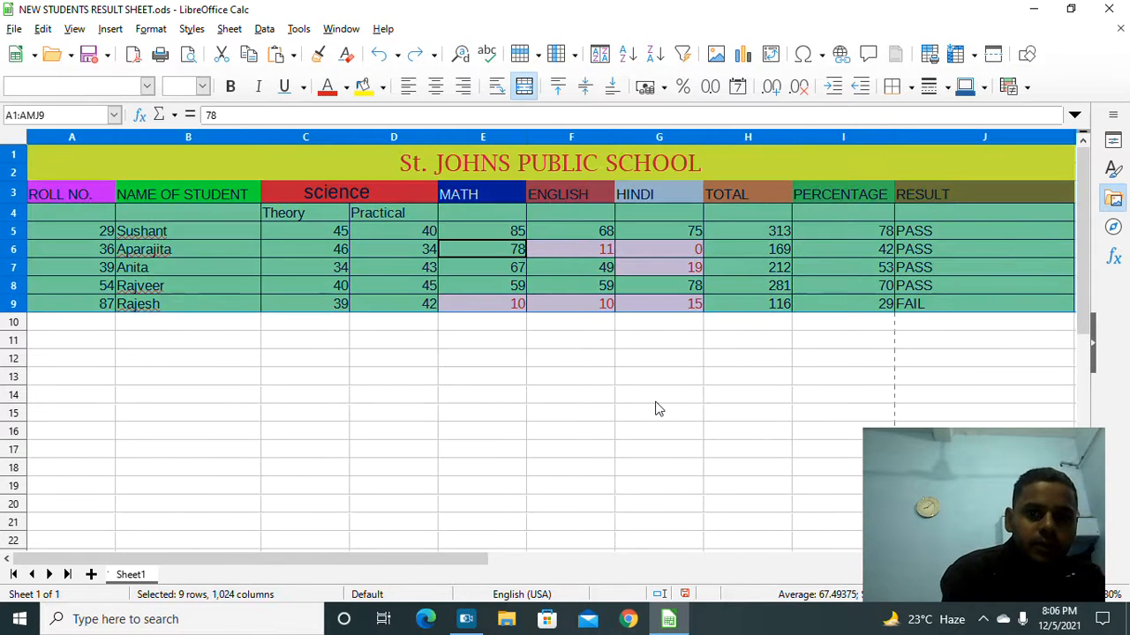
key("ctrl+z")
key("ctrl+z")
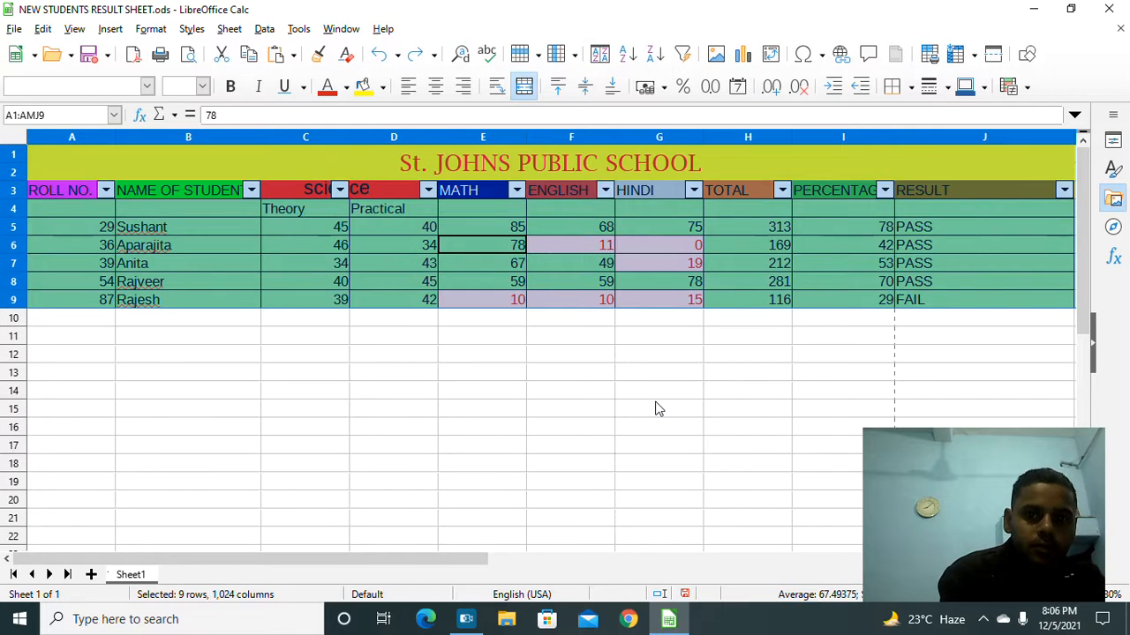
key("ctrl+z")
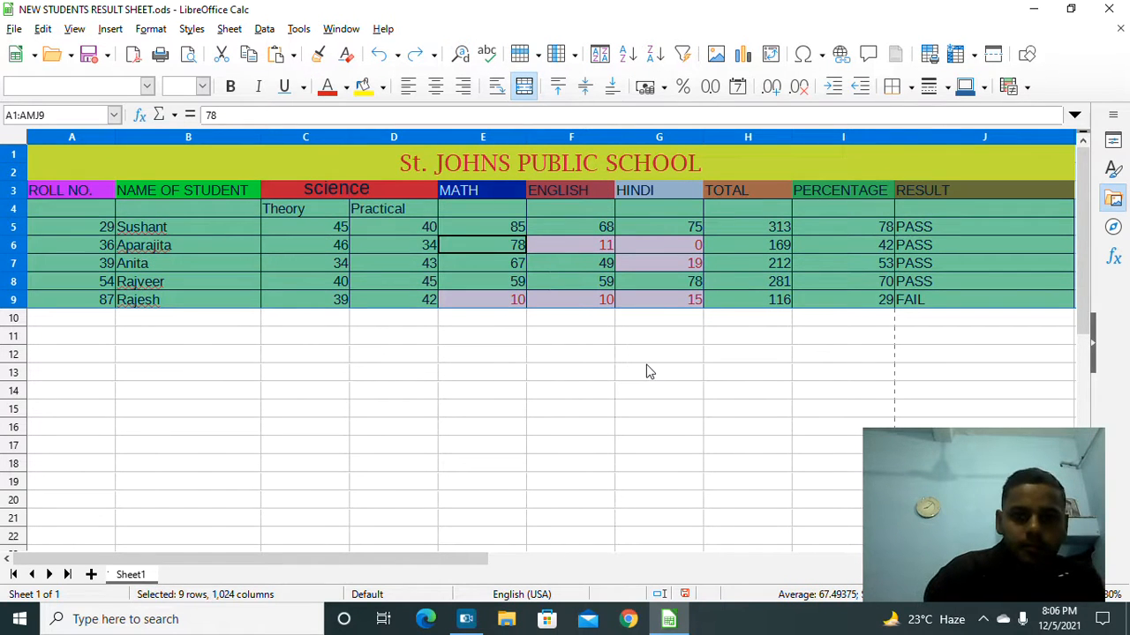
left_click(649, 370)
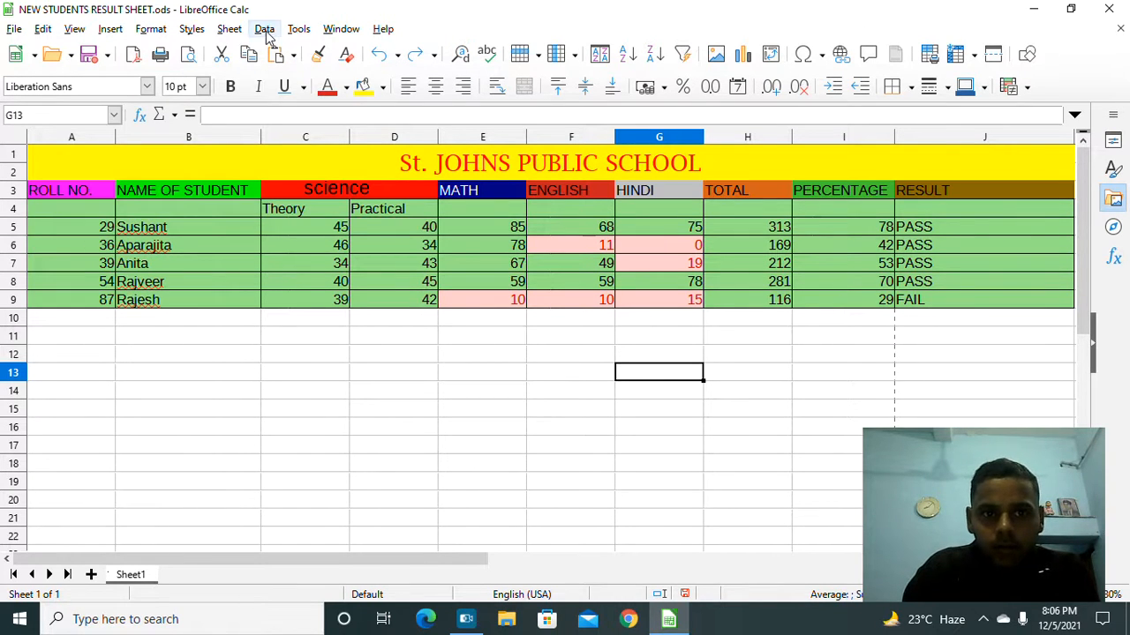
Step: Select the low marks in E9:G9, G6, F6 and G7
left_click(481, 303)
left_click_drag(526, 304, 645, 301)
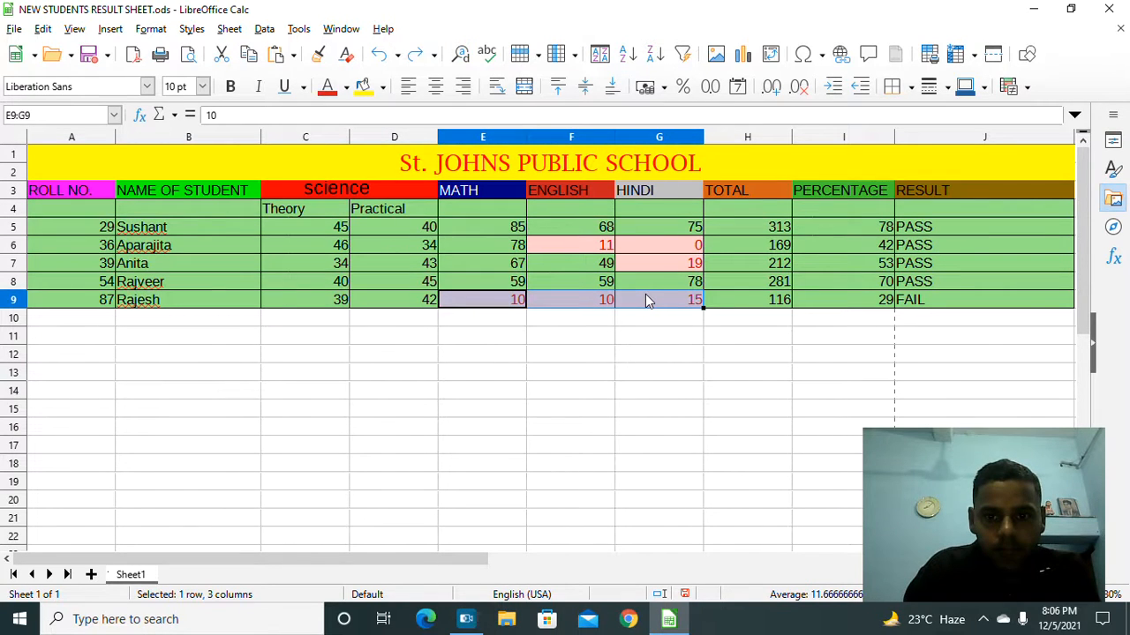
left_click(647, 240, "ctrl")
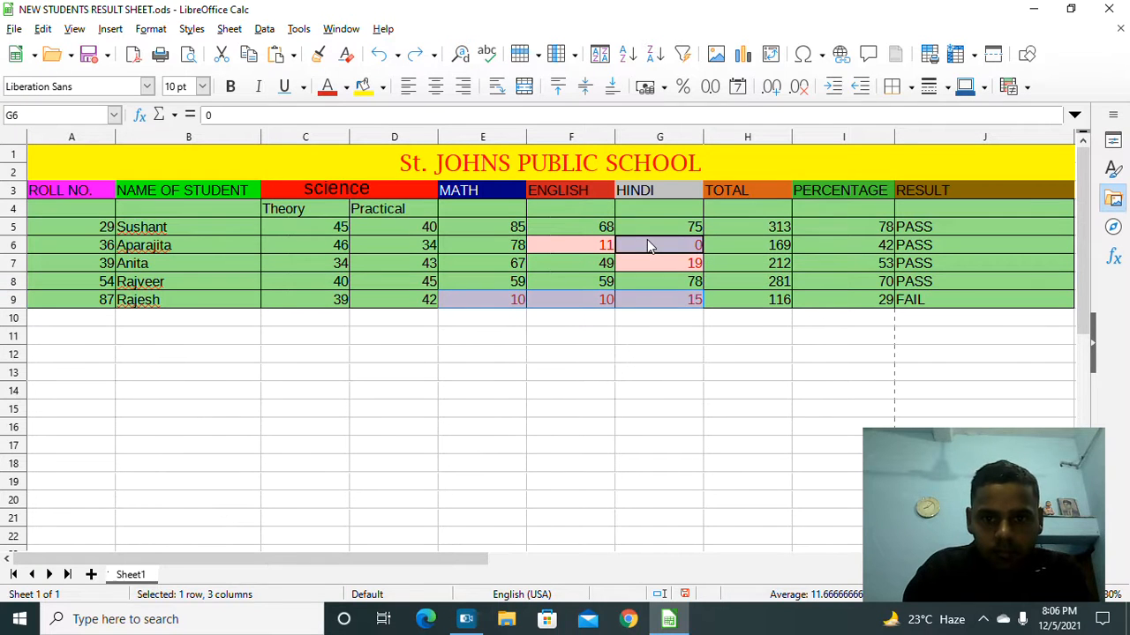
left_click(545, 247, "ctrl")
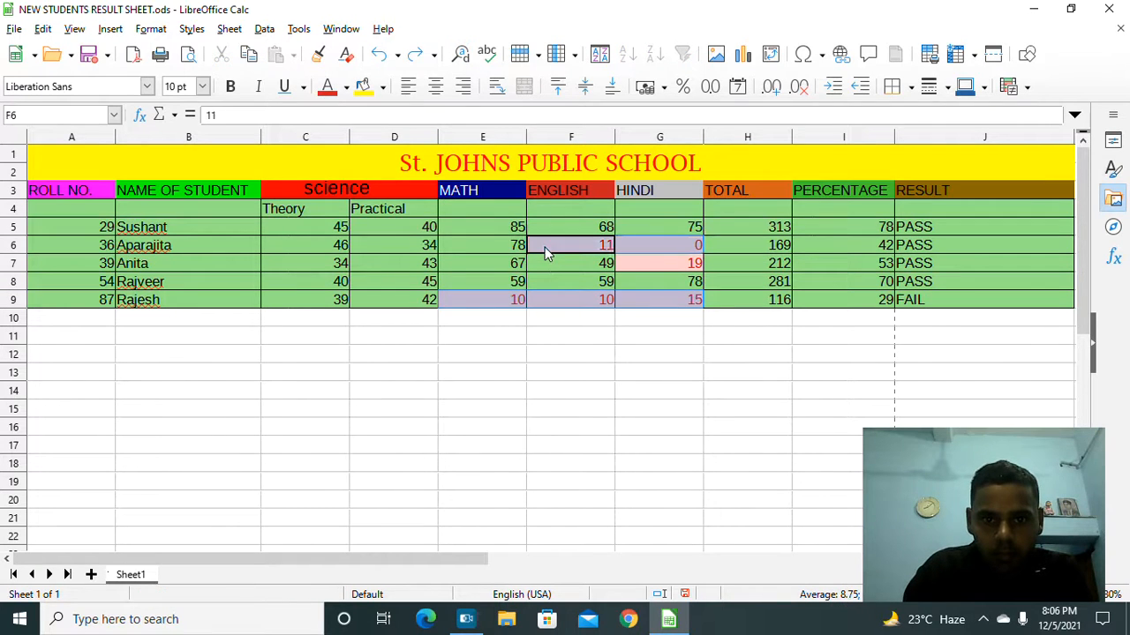
left_click(668, 262, "ctrl")
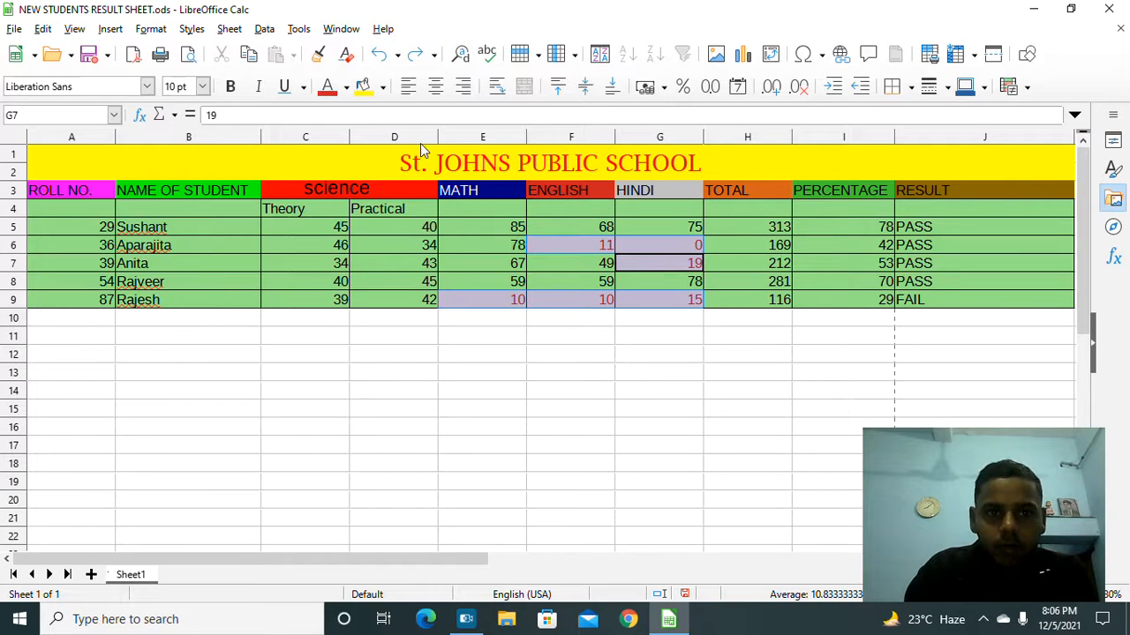
Step: Reset these cells' validity to defaults via Allow Decimal and the Error Alert Reset
left_click(263, 31)
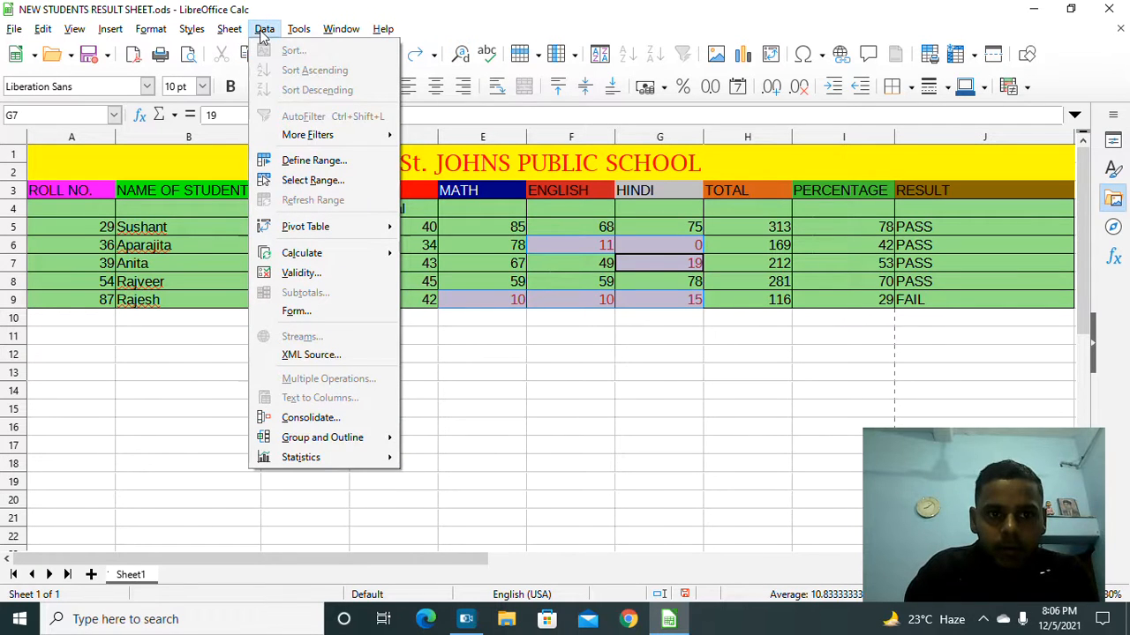
left_click(320, 274)
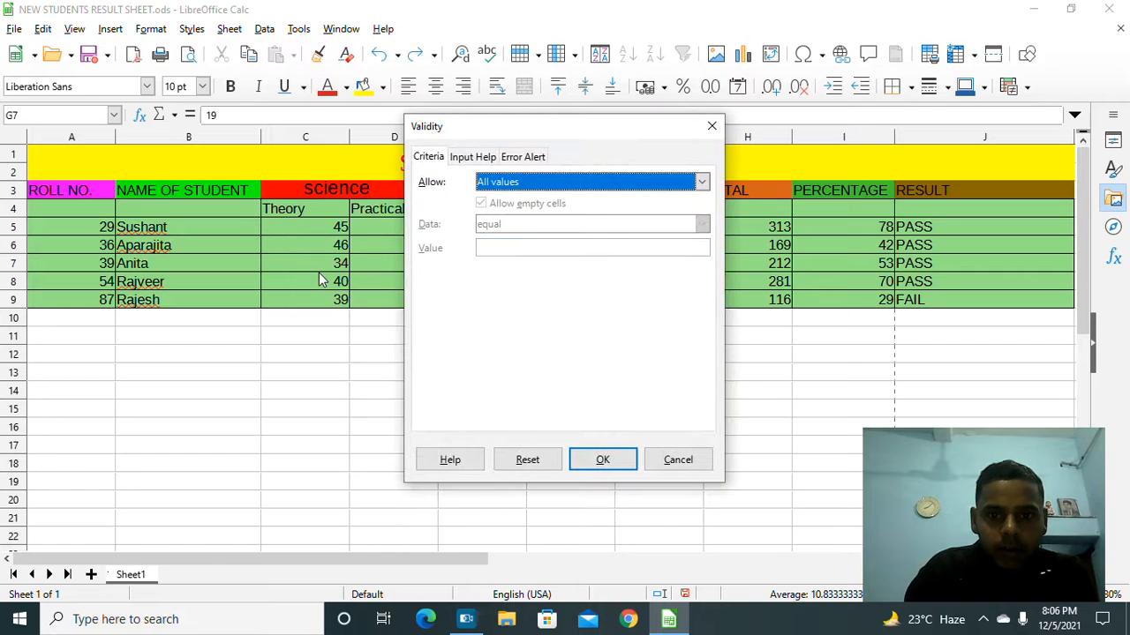
left_click(698, 182)
left_click(630, 227)
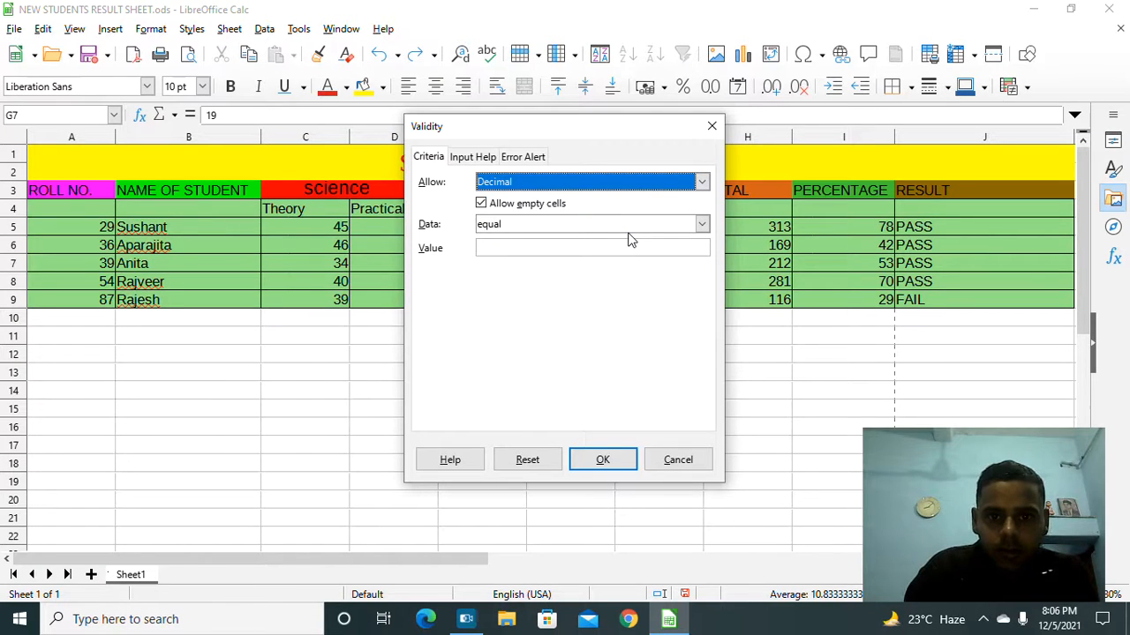
left_click(533, 159)
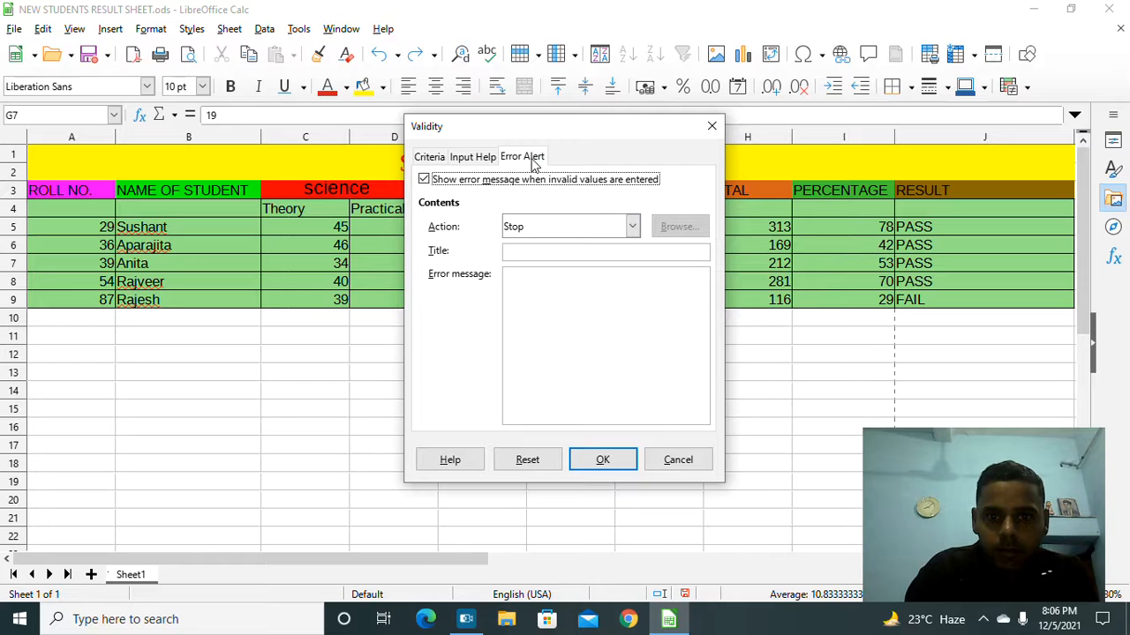
left_click(535, 458)
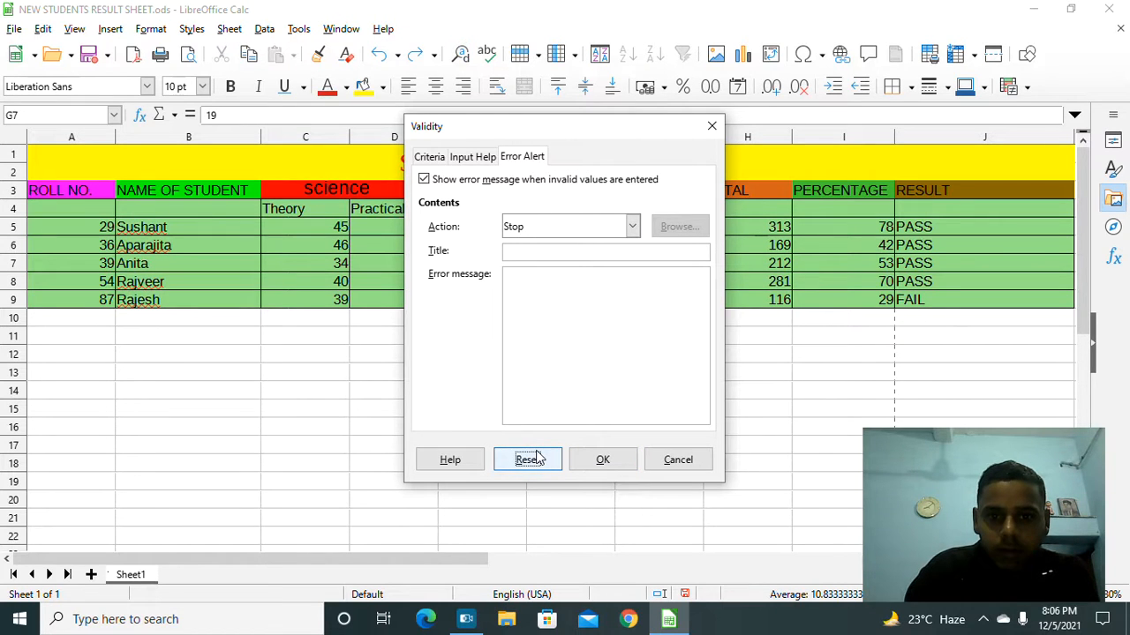
left_click(594, 454)
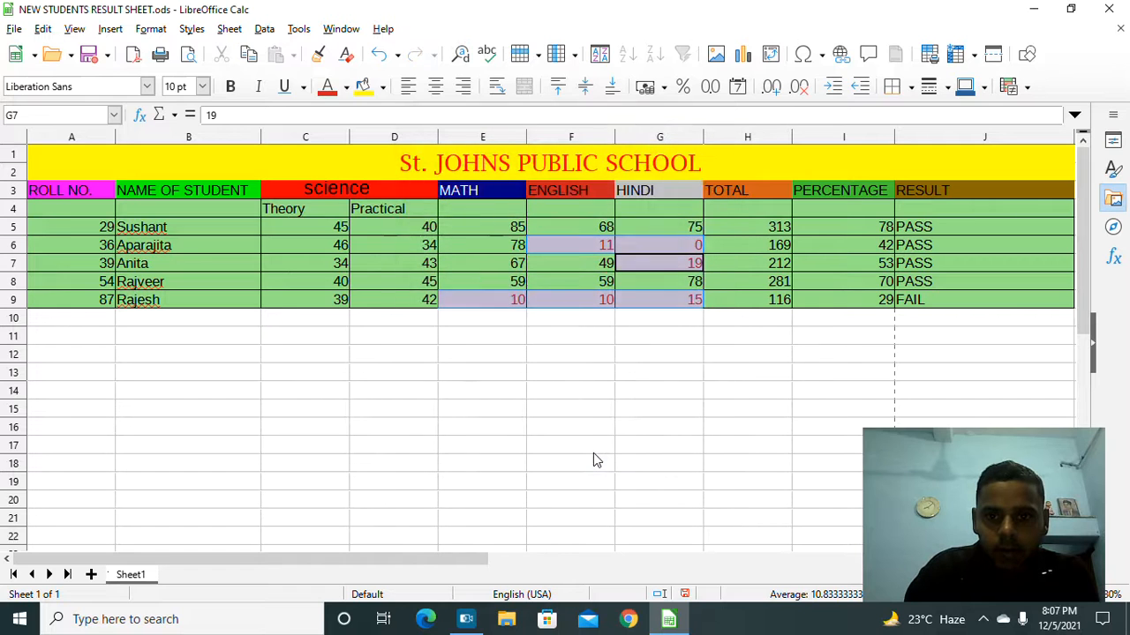
left_click(602, 359)
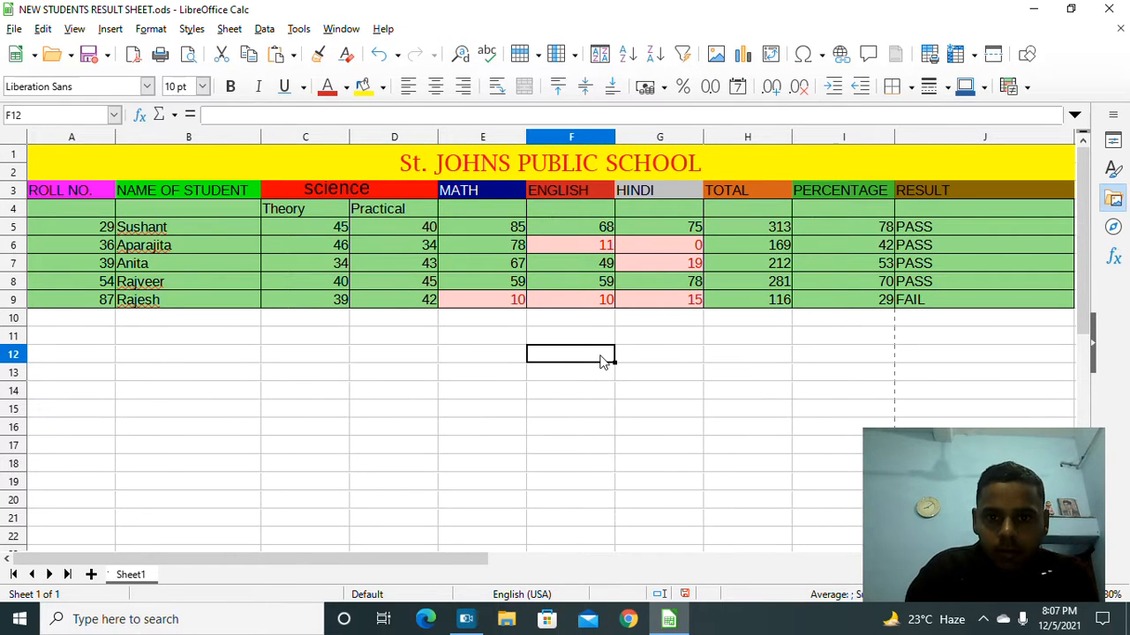
left_click(569, 340)
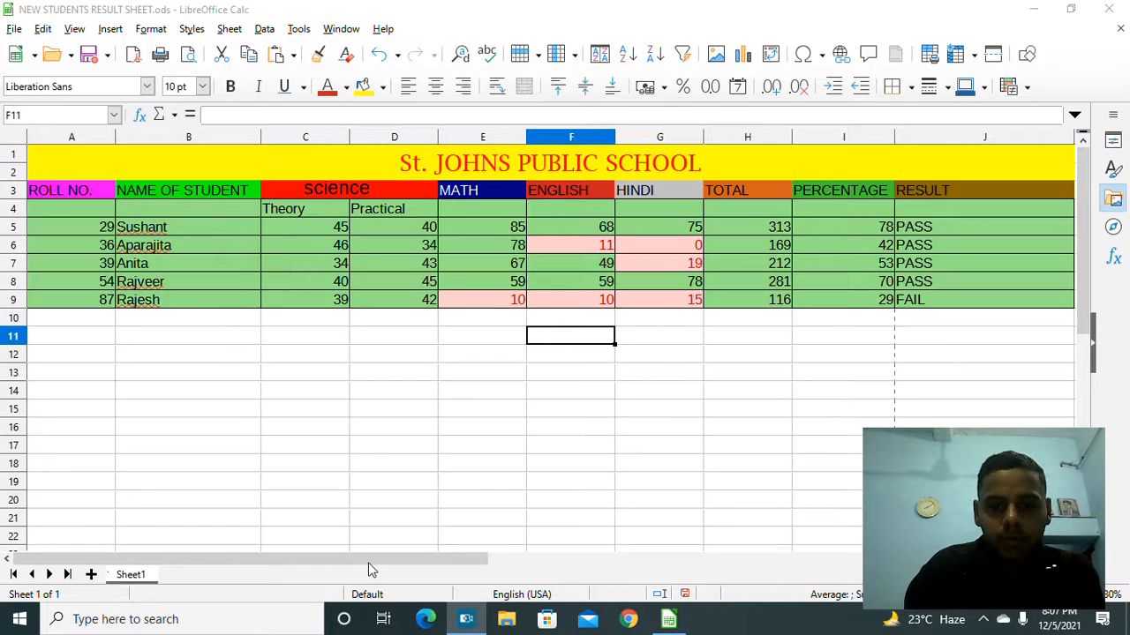
left_click(295, 564)
scroll(298, 540, "down", 7)
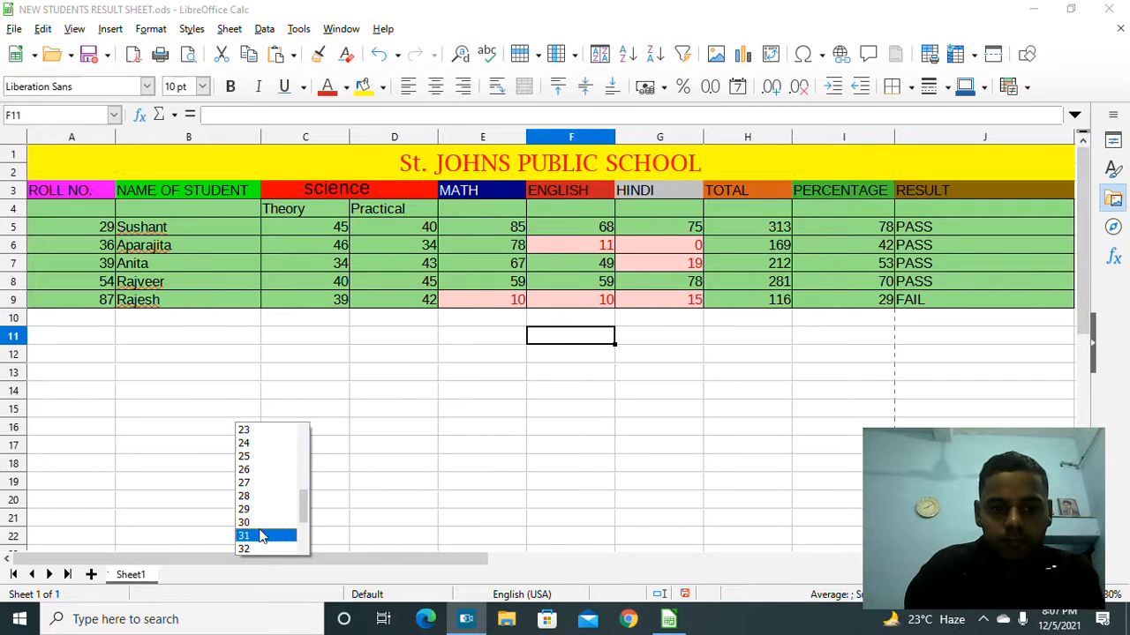
Step: Type the phone number in size-30 text in the text box below the table
left_click(261, 522)
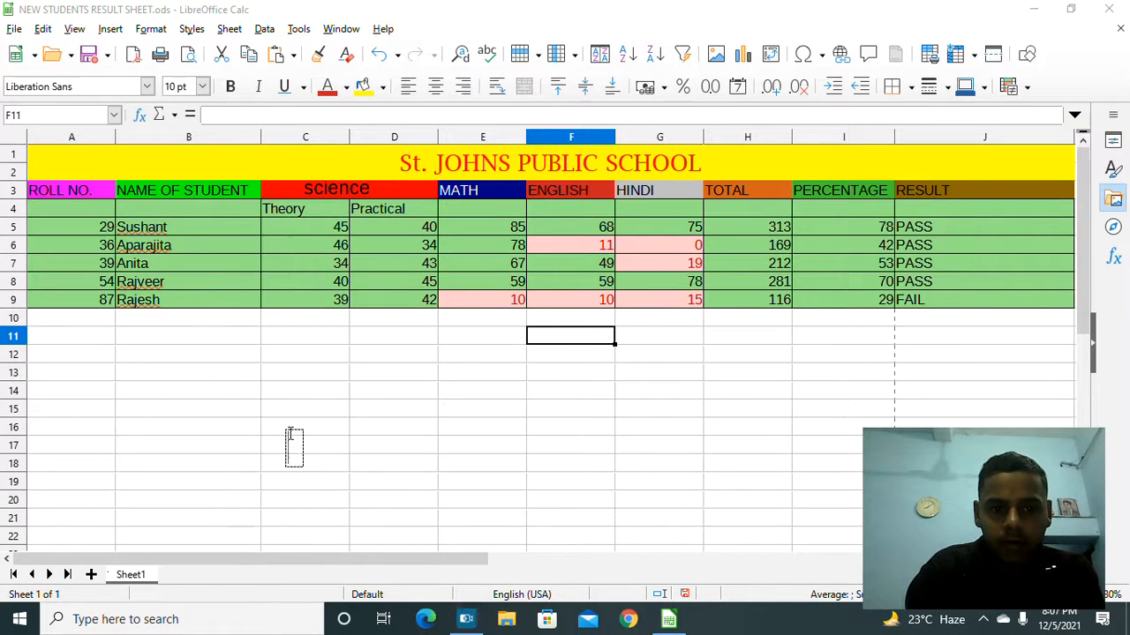
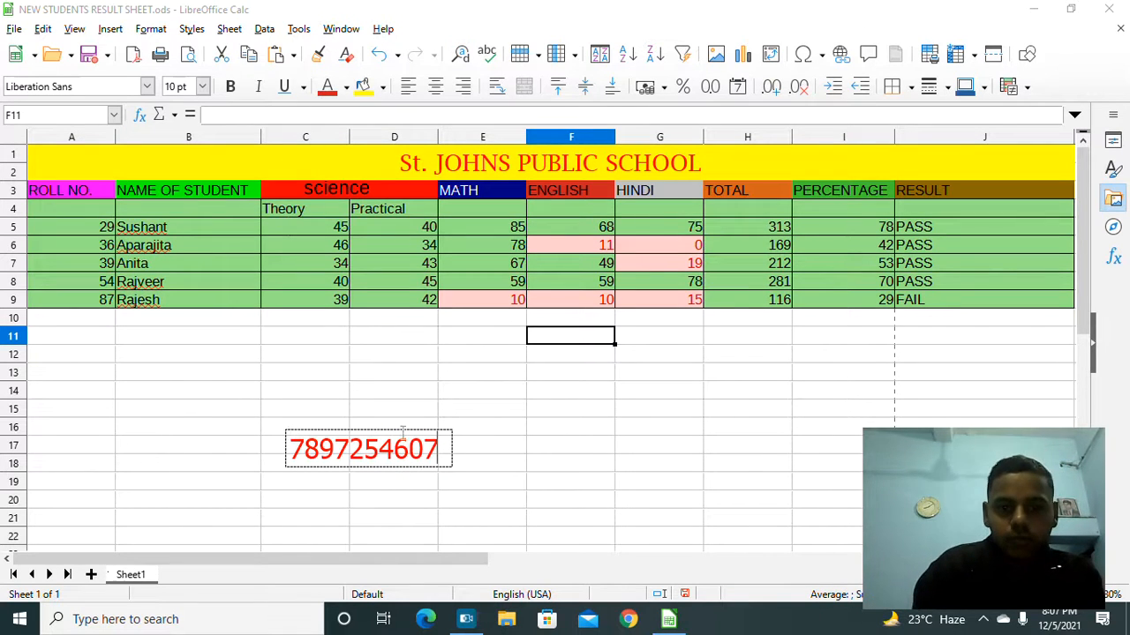
key("Escape")
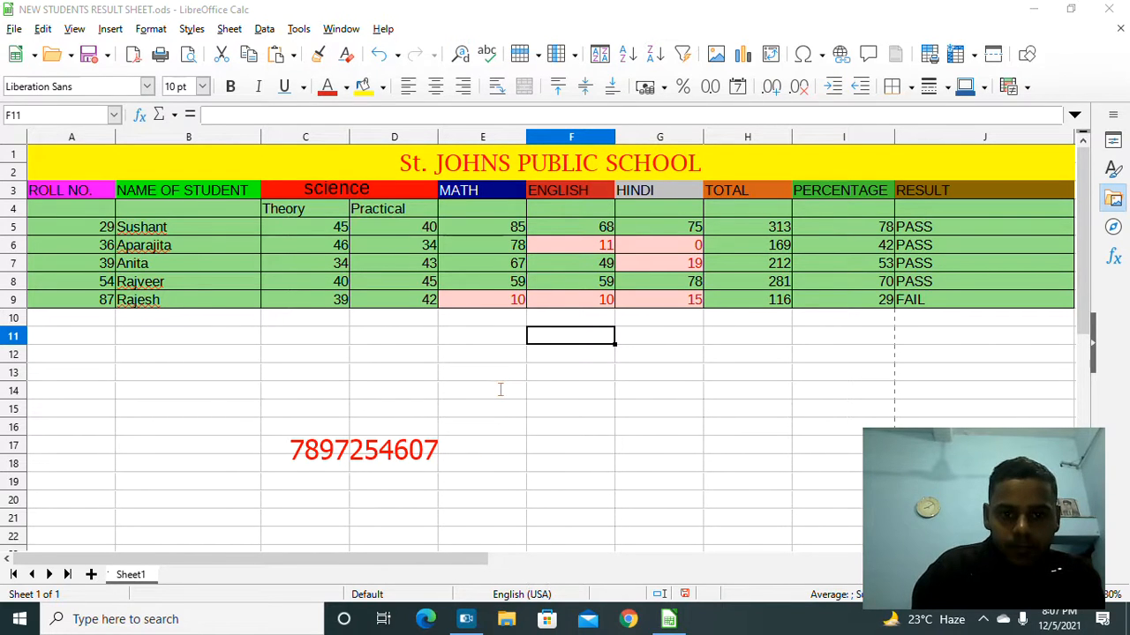
Step: Replace the lowercase 'online' with 'ONLINE NIELIT CLASSES' in the text box and finish editing
type("o")
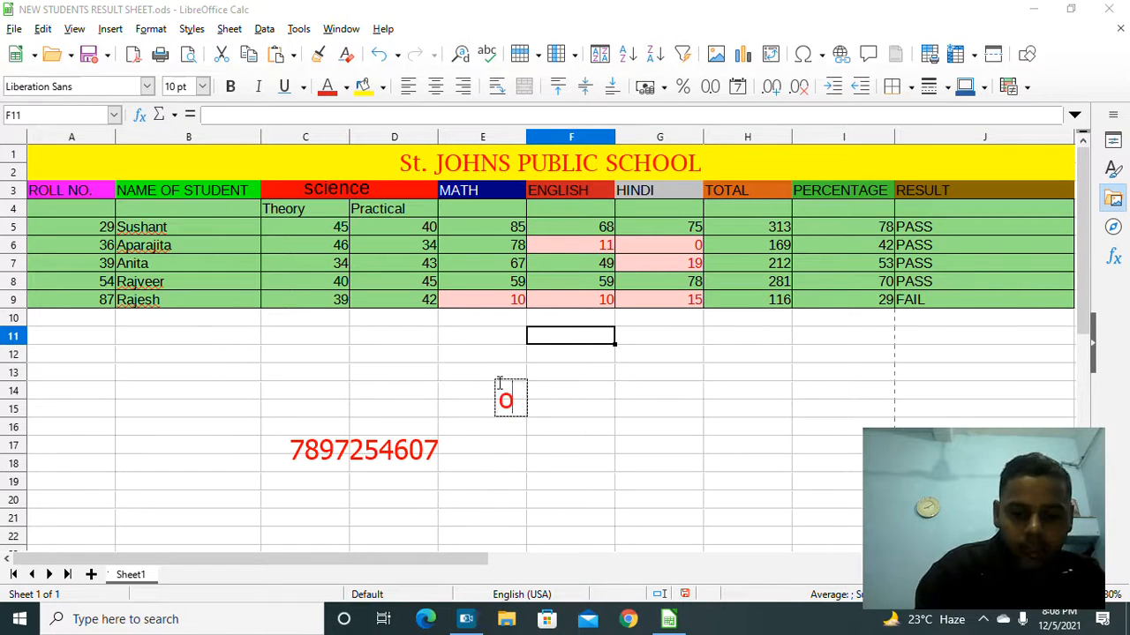
type("nline")
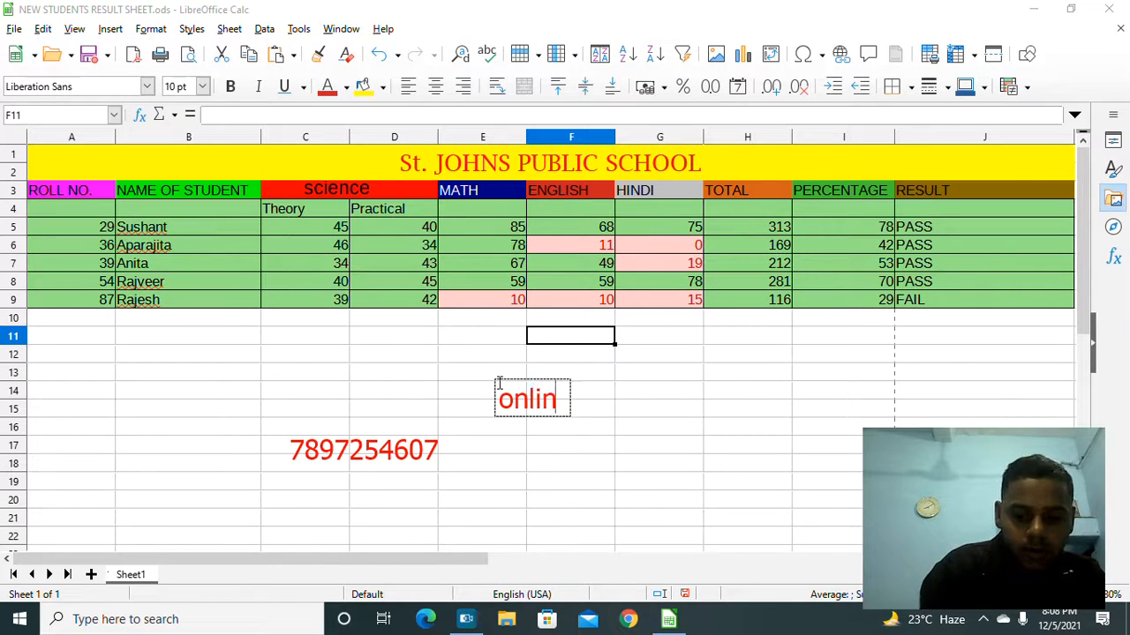
key("BackSpace")
key("BackSpace")
key("BackSpace")
key("BackSpace")
key("BackSpace")
key("BackSpace")
key("BackSpace")
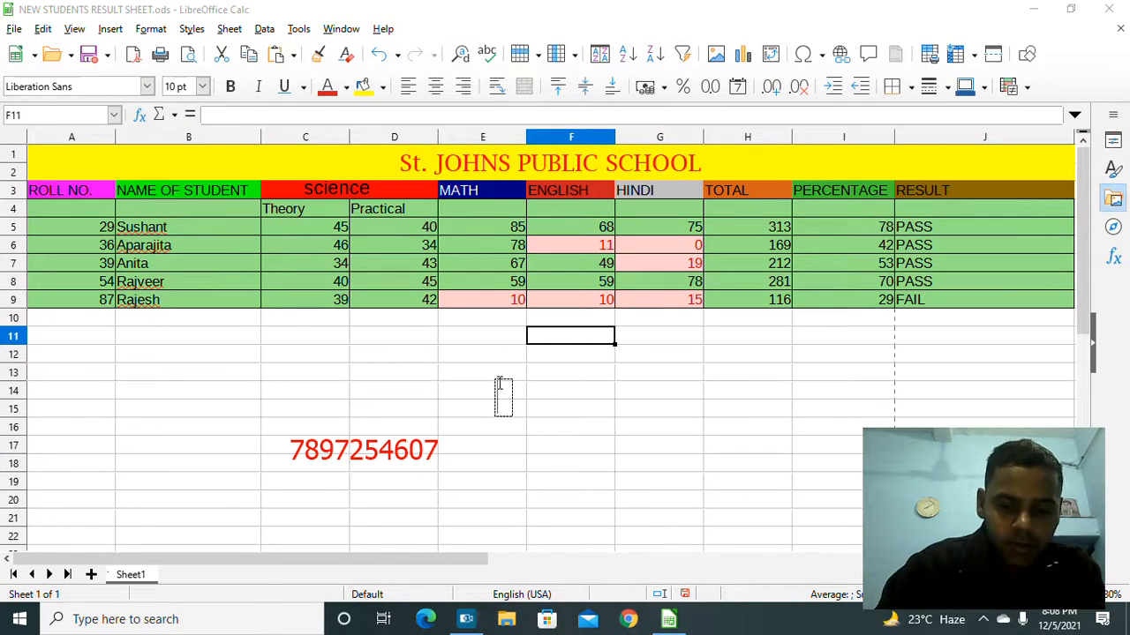
type("ONLINE NIELIT")
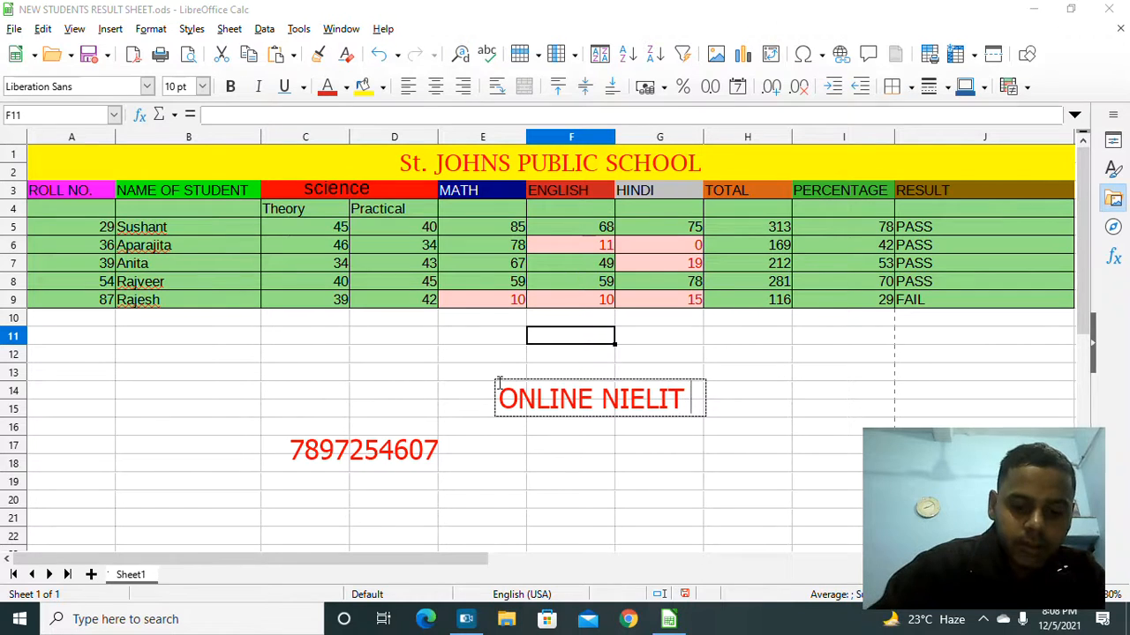
type(" CLA")
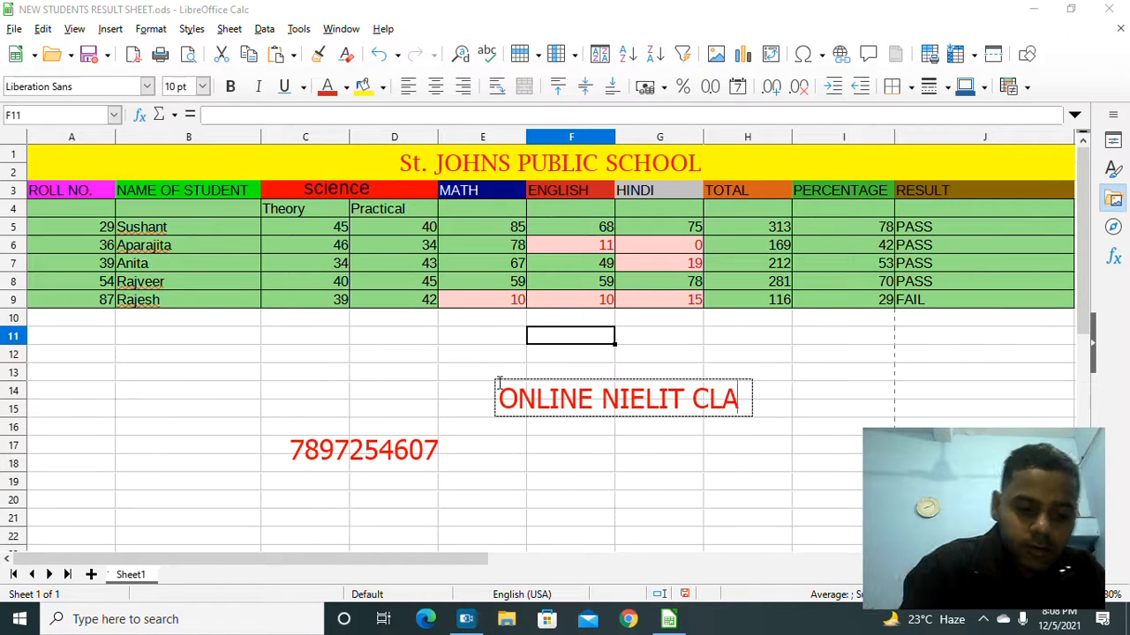
type("SSES")
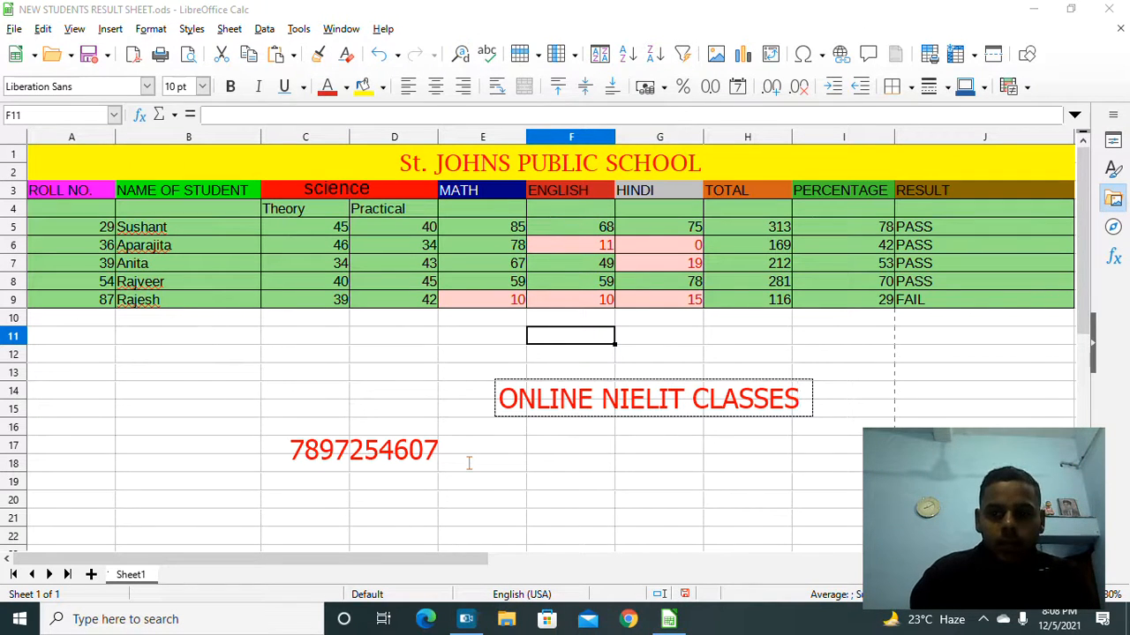
left_click(459, 521)
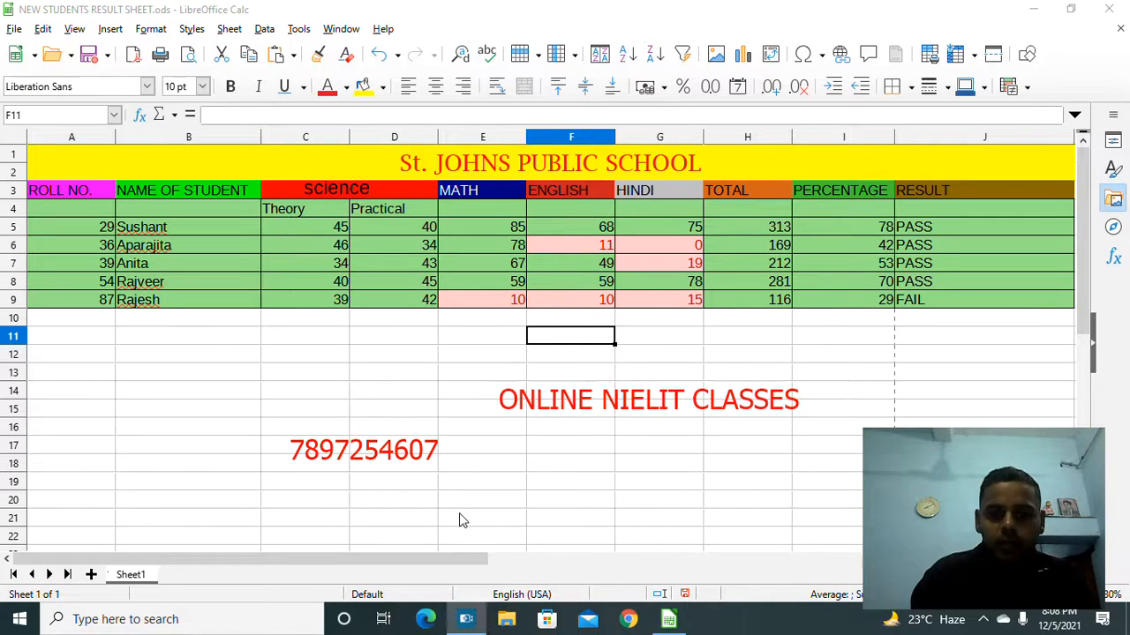